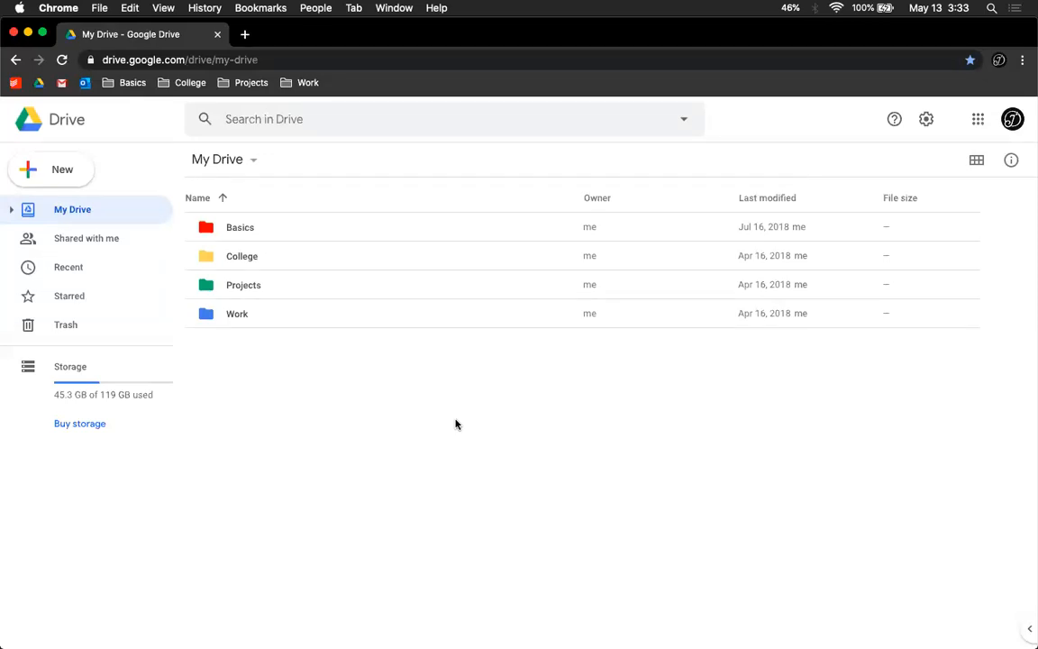
Step: Create a new Google Sites site from My Drive
click(61, 169)
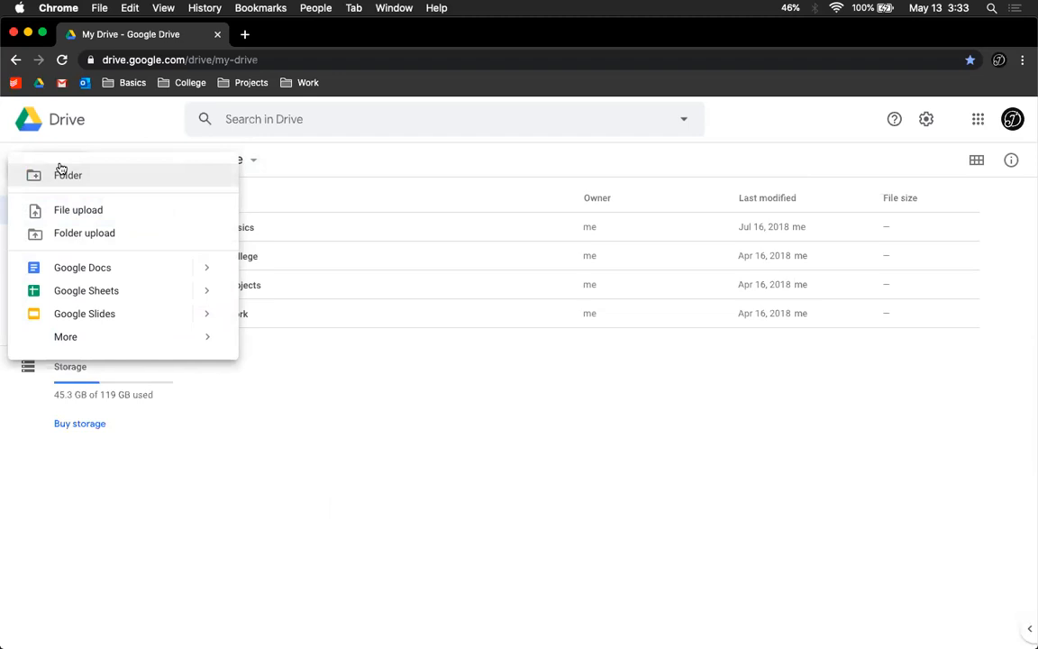
mouse_move(74, 343)
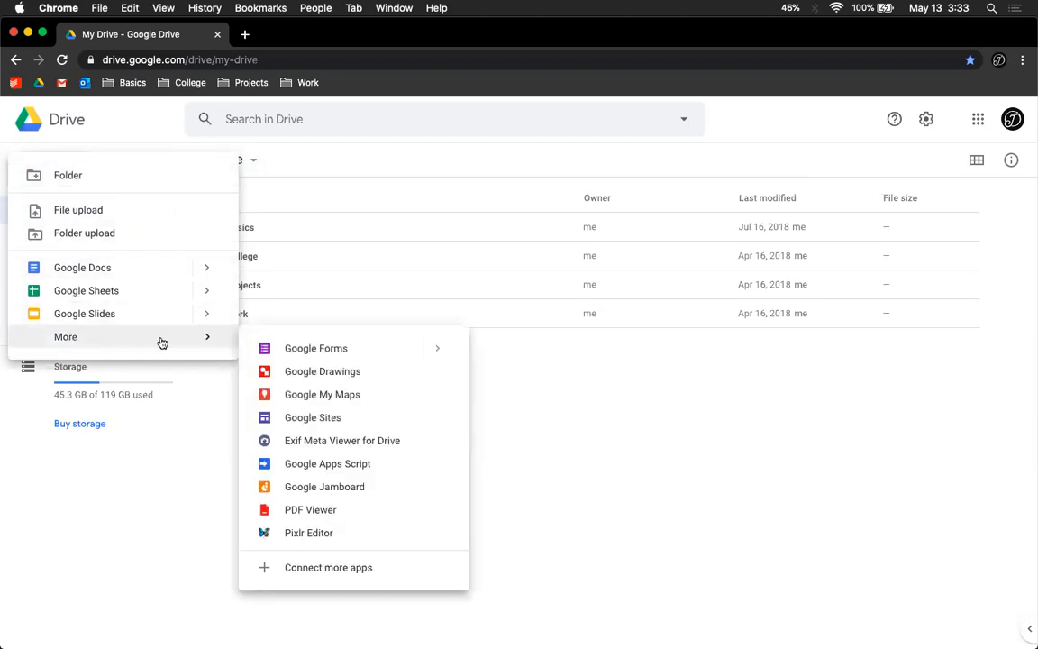
click(335, 422)
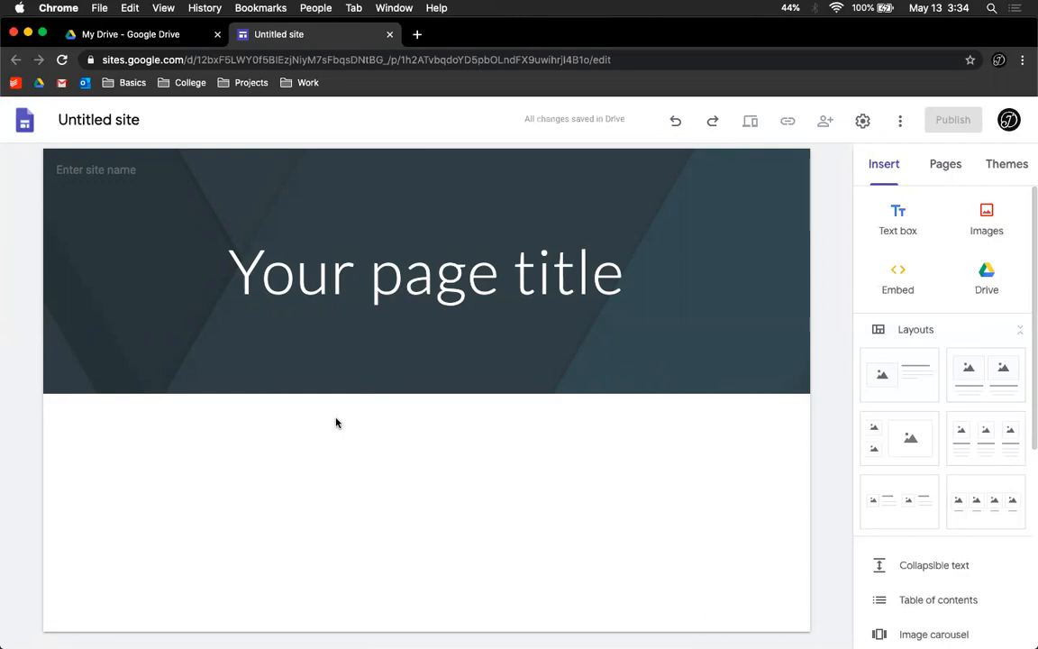
Step: Rename the site document to Adams County Cat Club
mouse_move(320, 224)
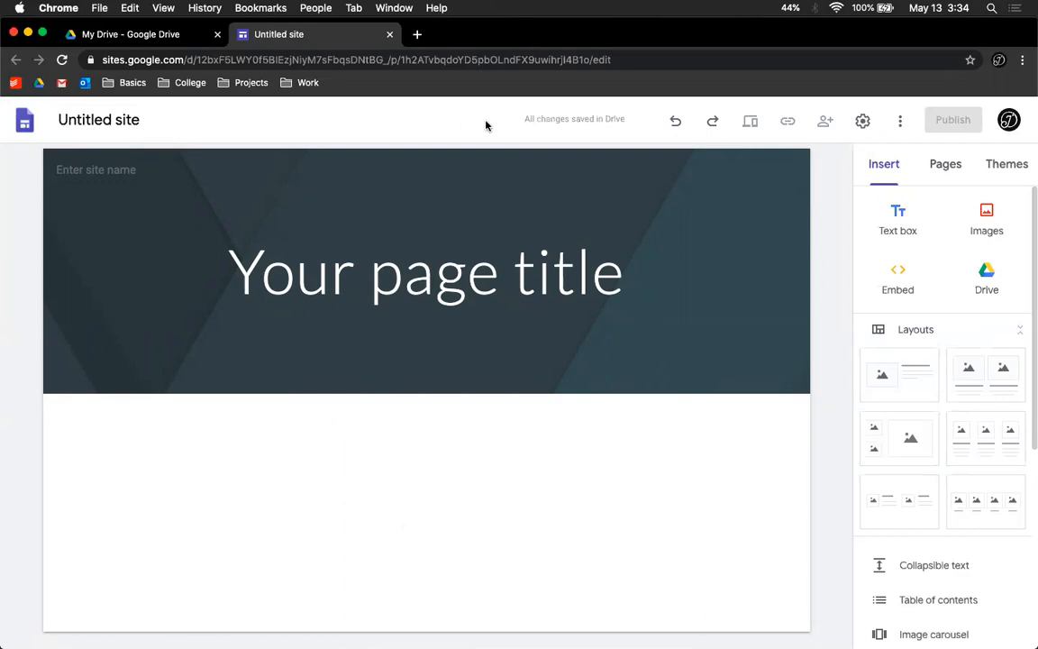
click(145, 115)
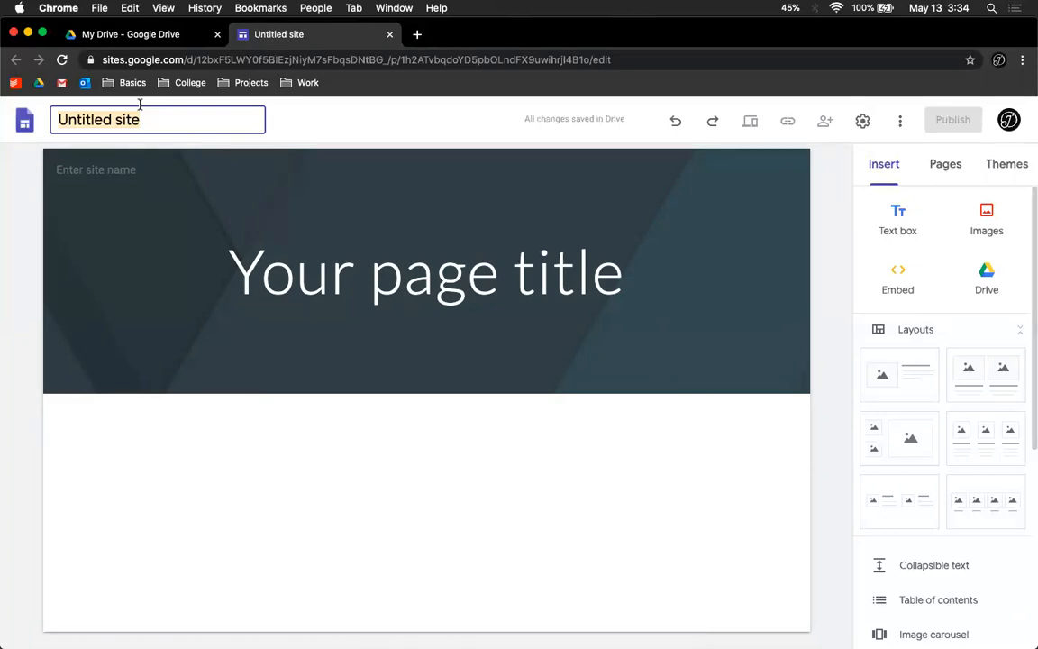
text(Cat)
key(super+a)
text(Adams County Cat Club)
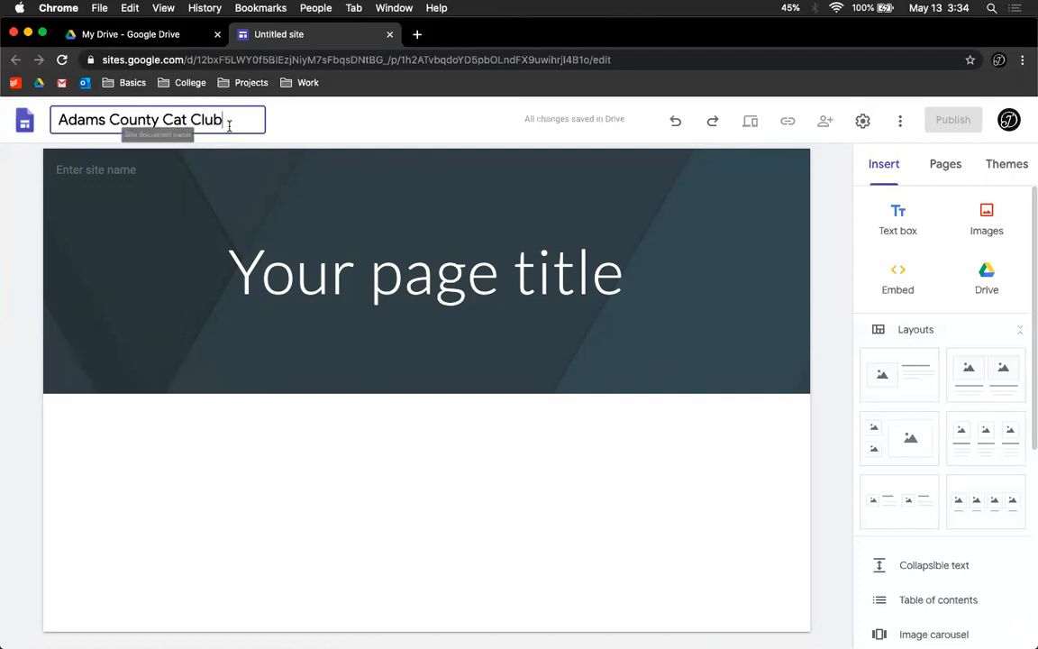
key(Return)
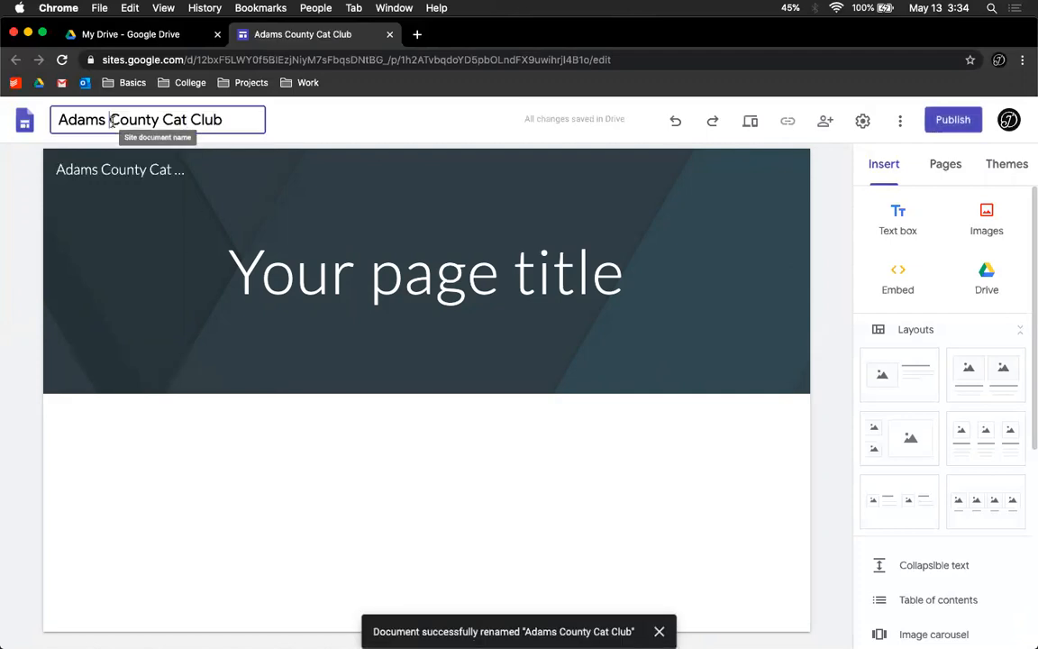
Step: Rename the site document to ACCC
triple_click(222, 118)
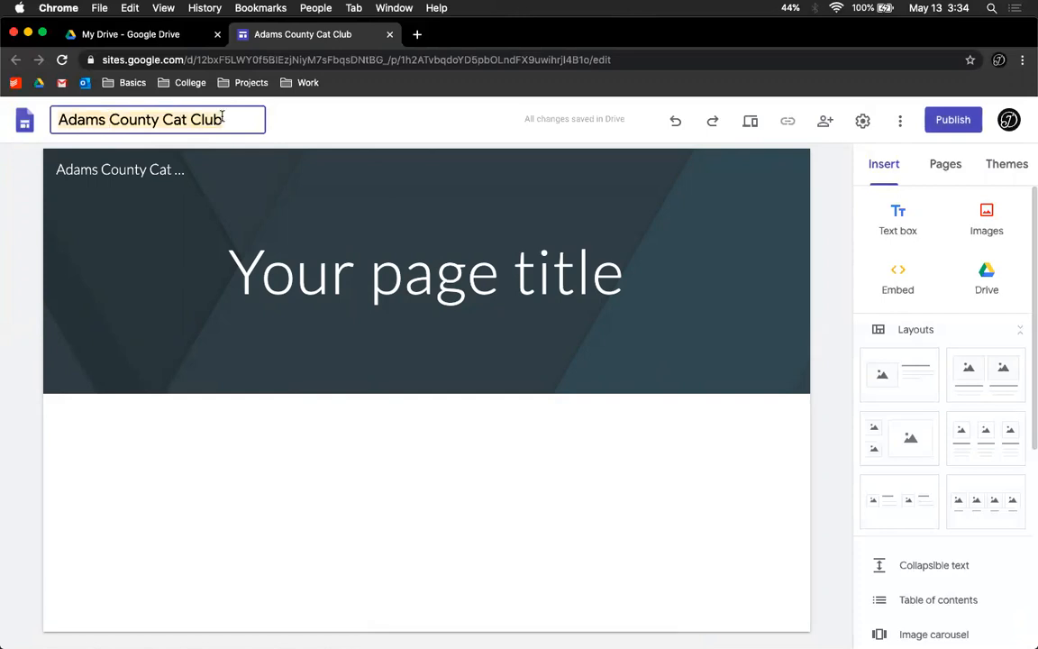
text(ACCC)
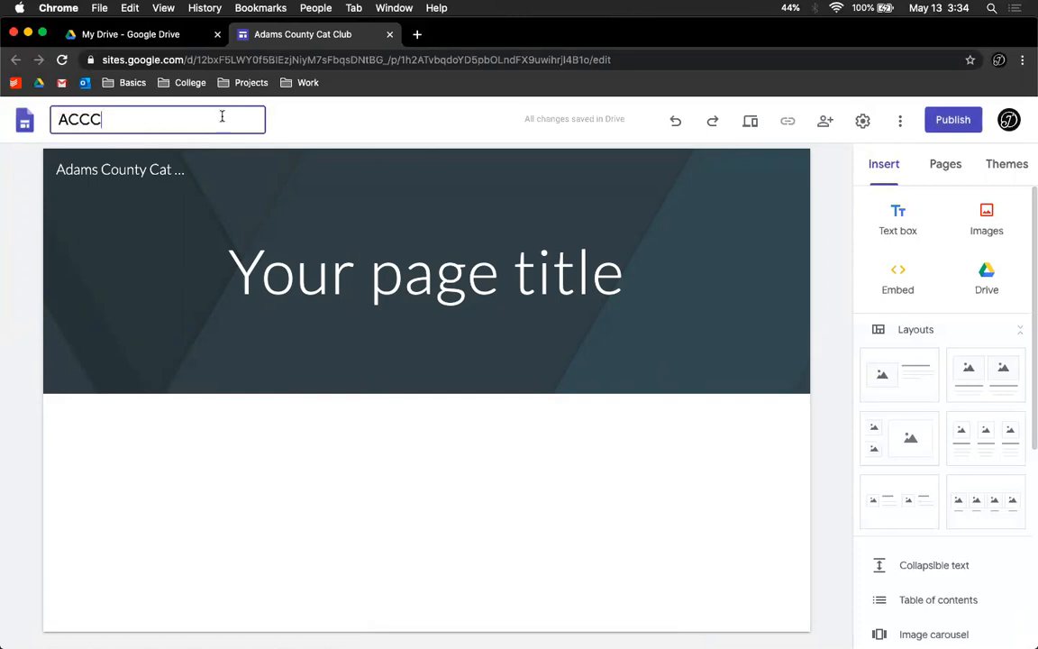
key(Return)
Step: Set the site name in the header to ACCC
triple_click(205, 169)
text(ACCC)
click(135, 285)
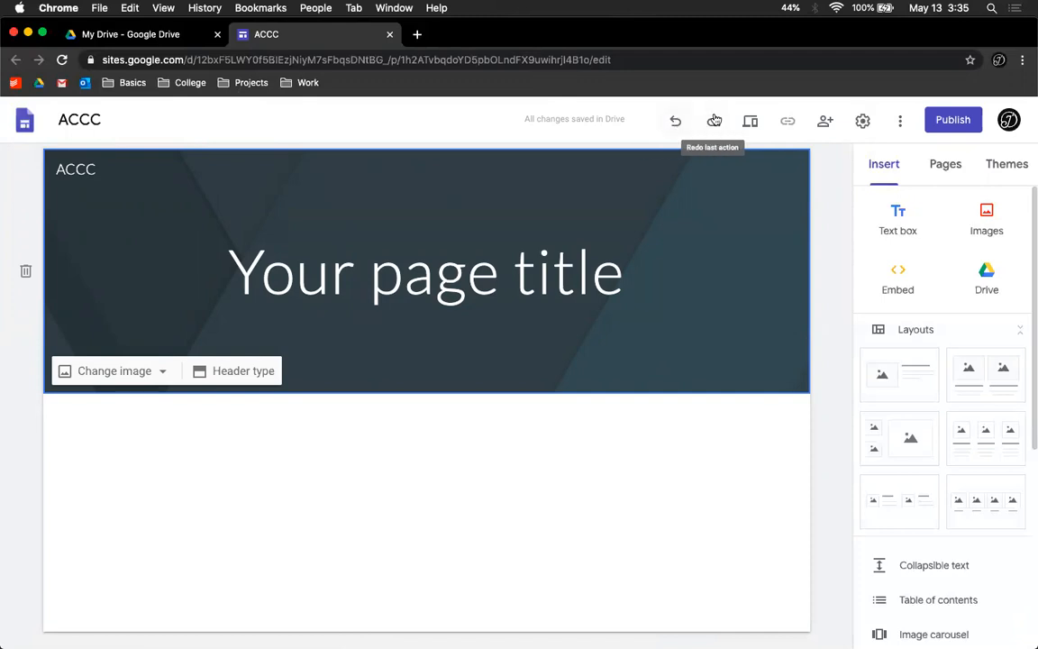
Step: Undo and redo the last change to the site name
click(687, 132)
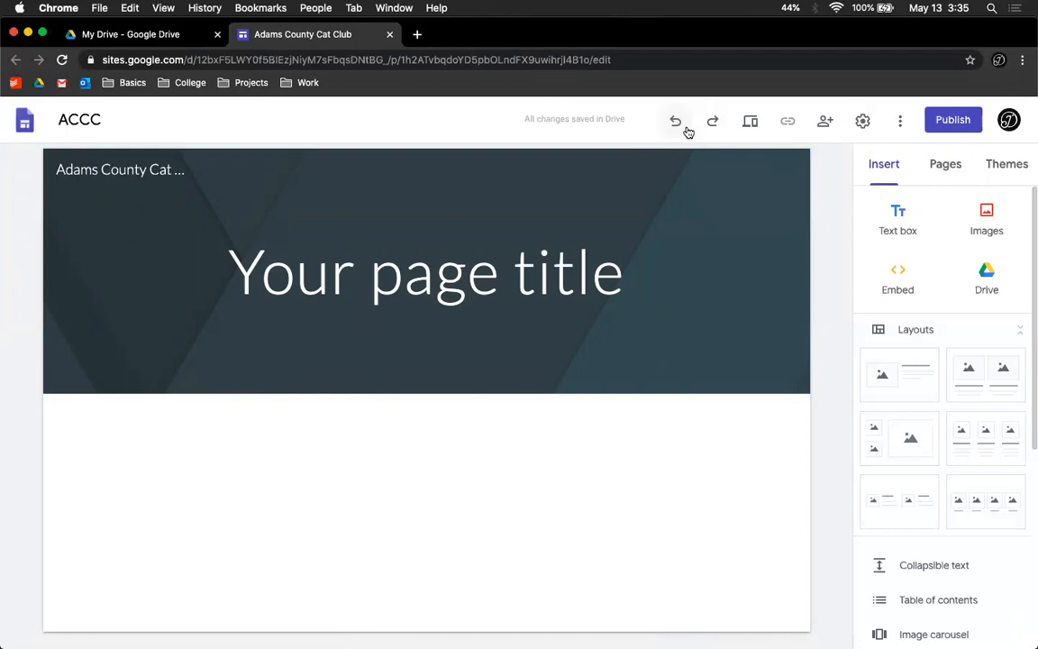
click(710, 127)
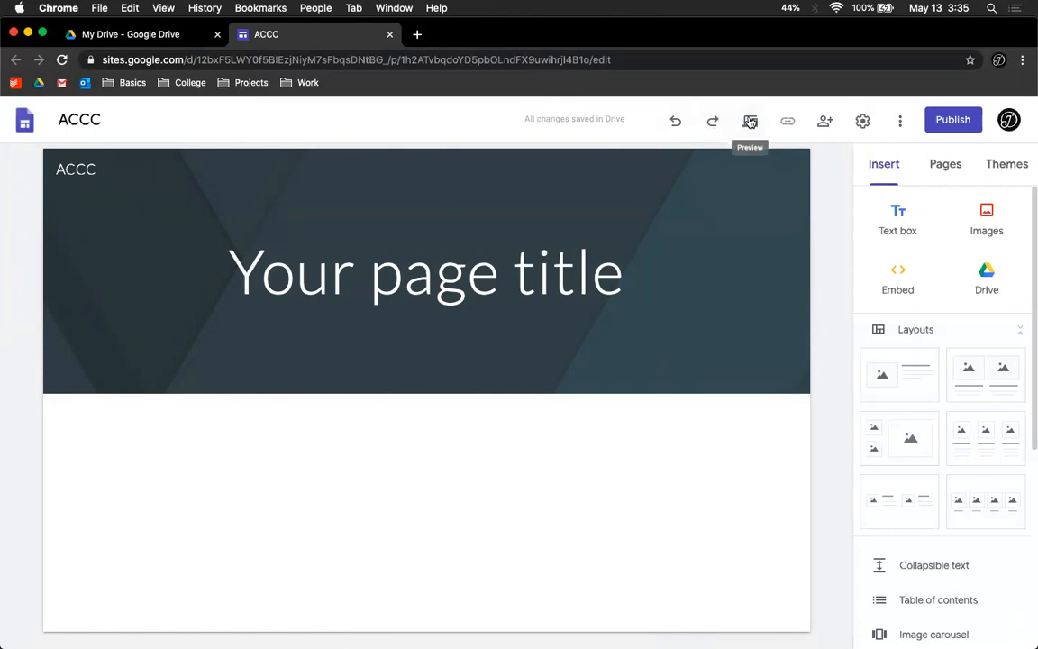
Step: Preview the site in desktop, tablet and phone views, then exit the preview
click(750, 122)
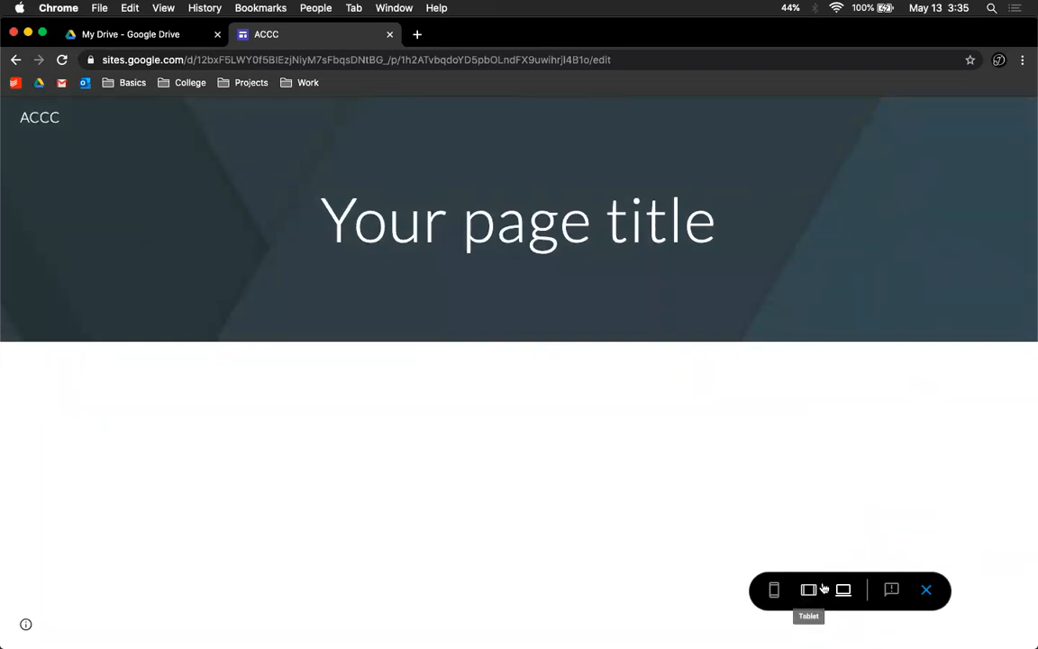
click(822, 588)
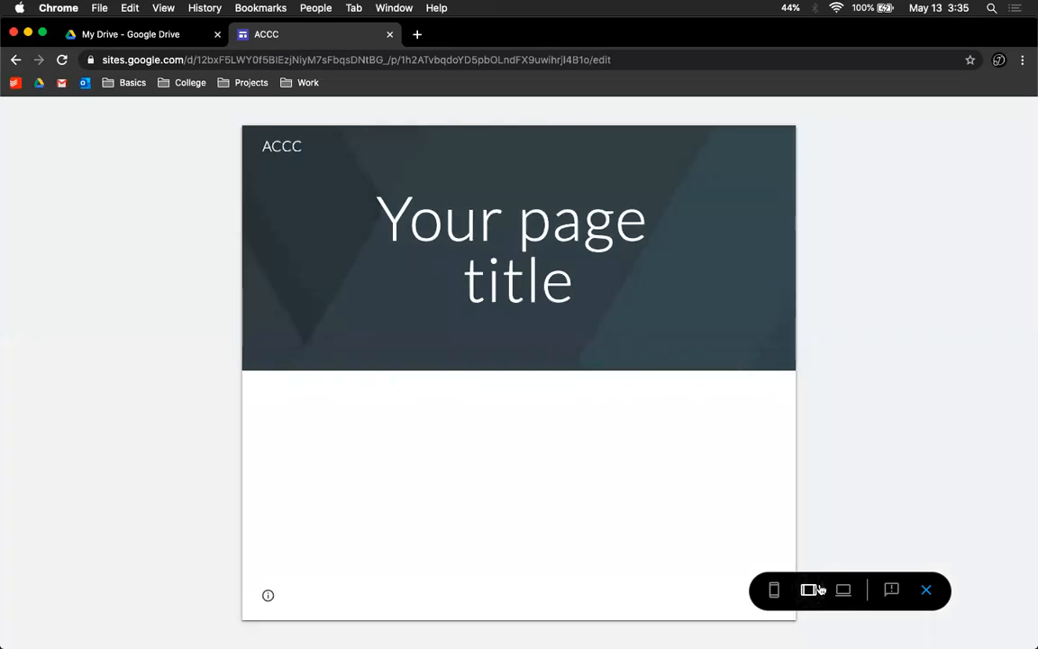
click(774, 593)
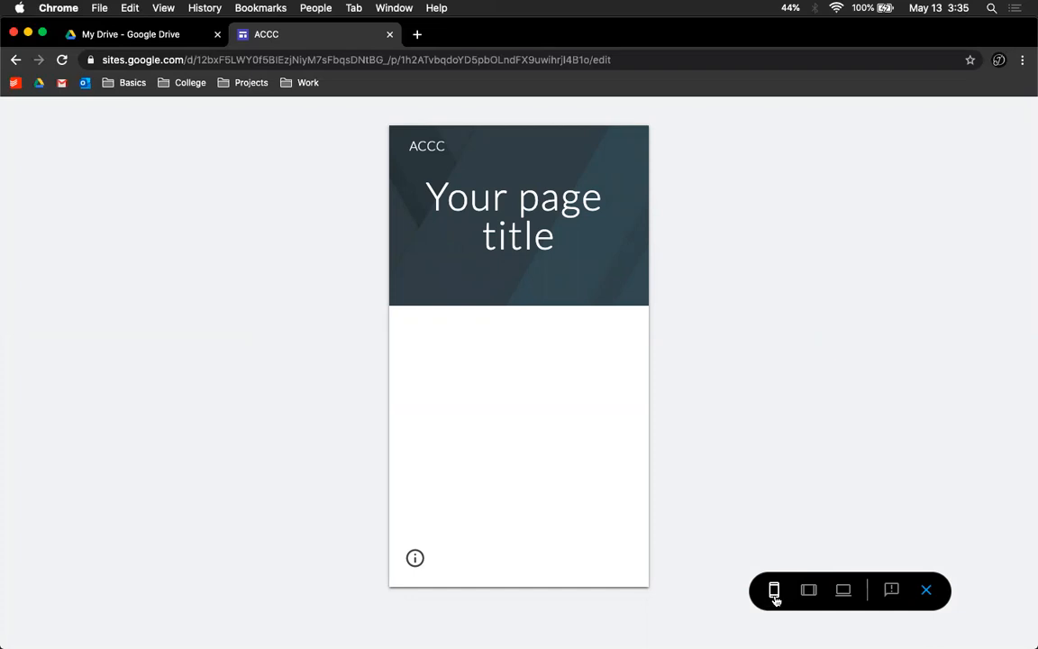
click(925, 591)
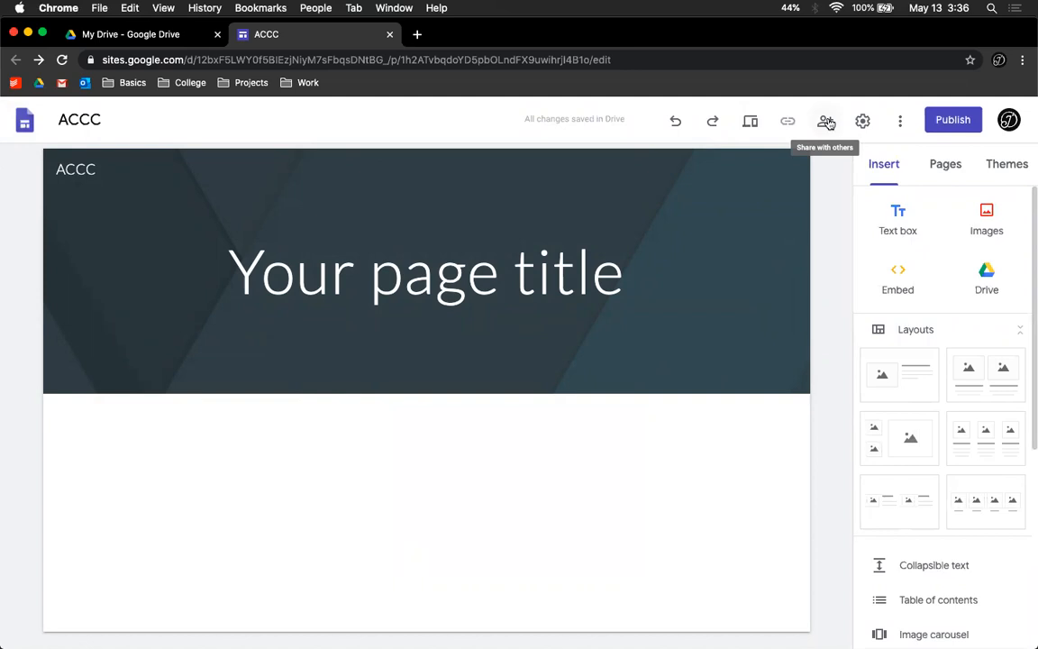
Step: Open the sharing dialog and the more-options menu, closing both without changes
click(826, 122)
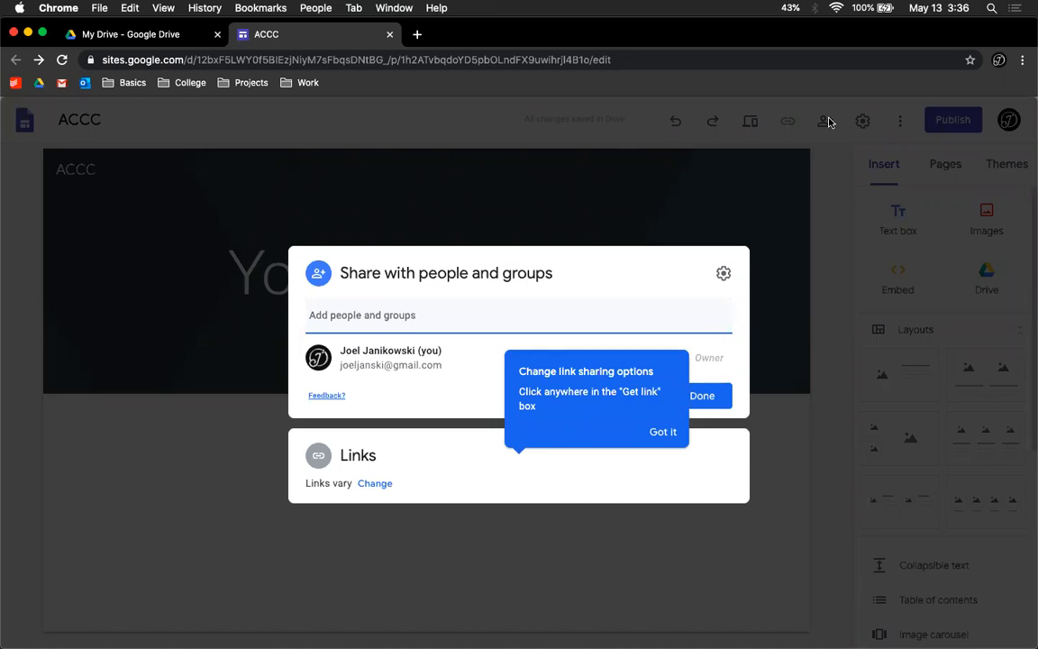
click(664, 431)
click(701, 398)
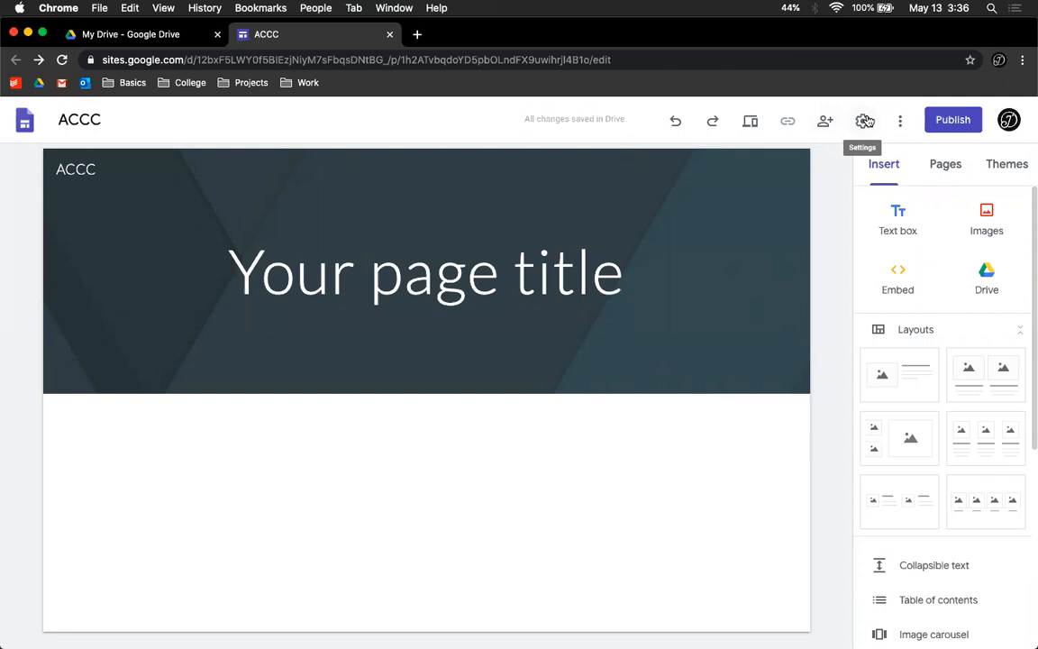
click(900, 121)
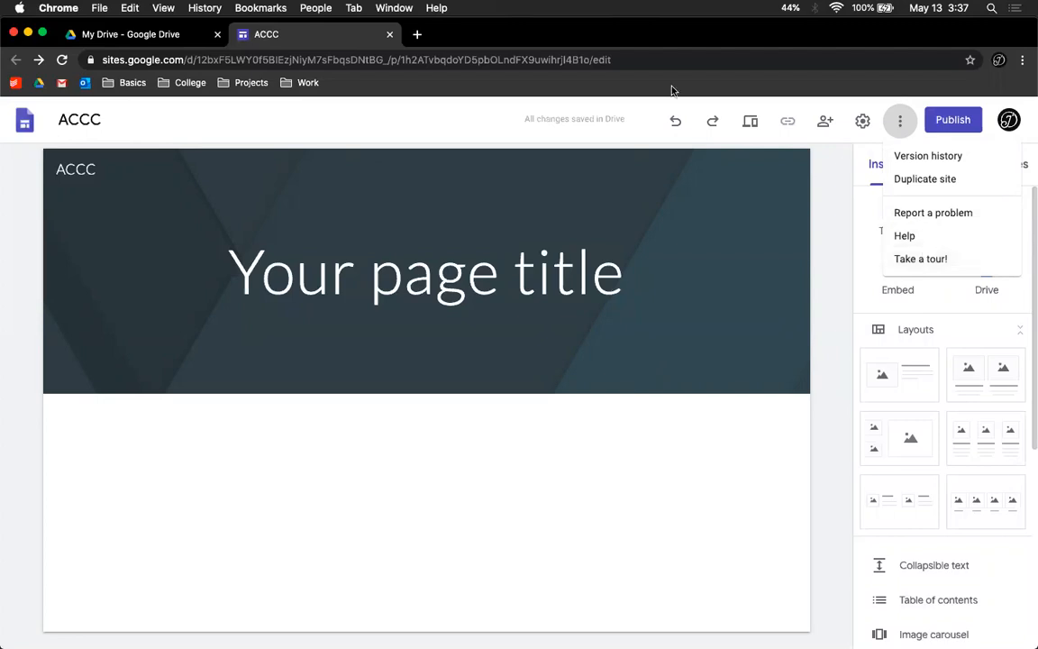
click(612, 114)
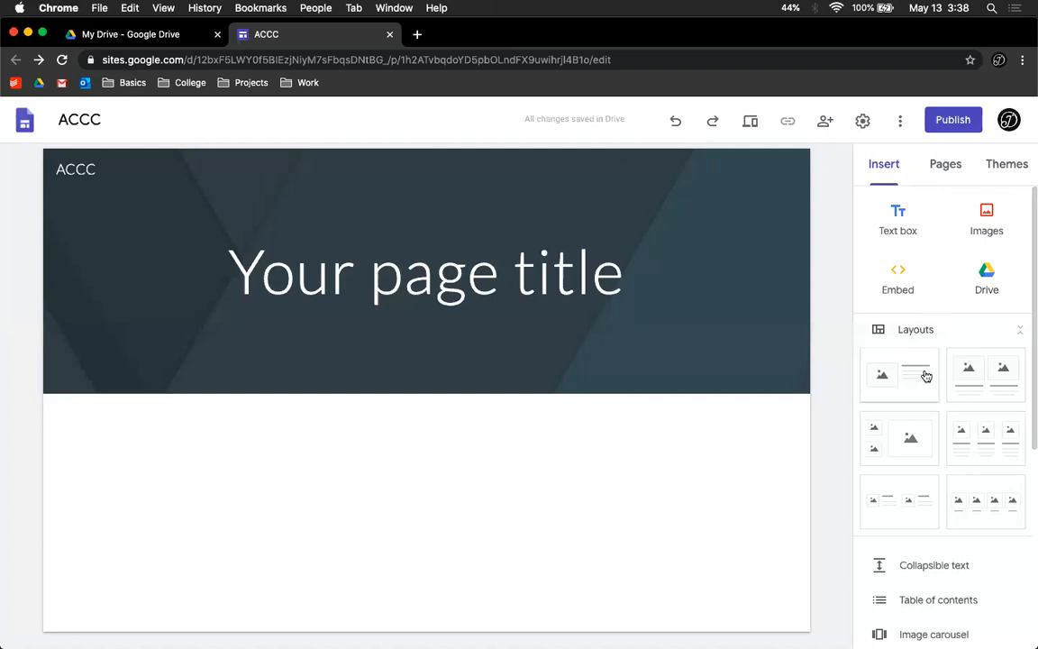
Step: Insert the three-column image-and-text layout below the header
scroll(926, 375, down, 2)
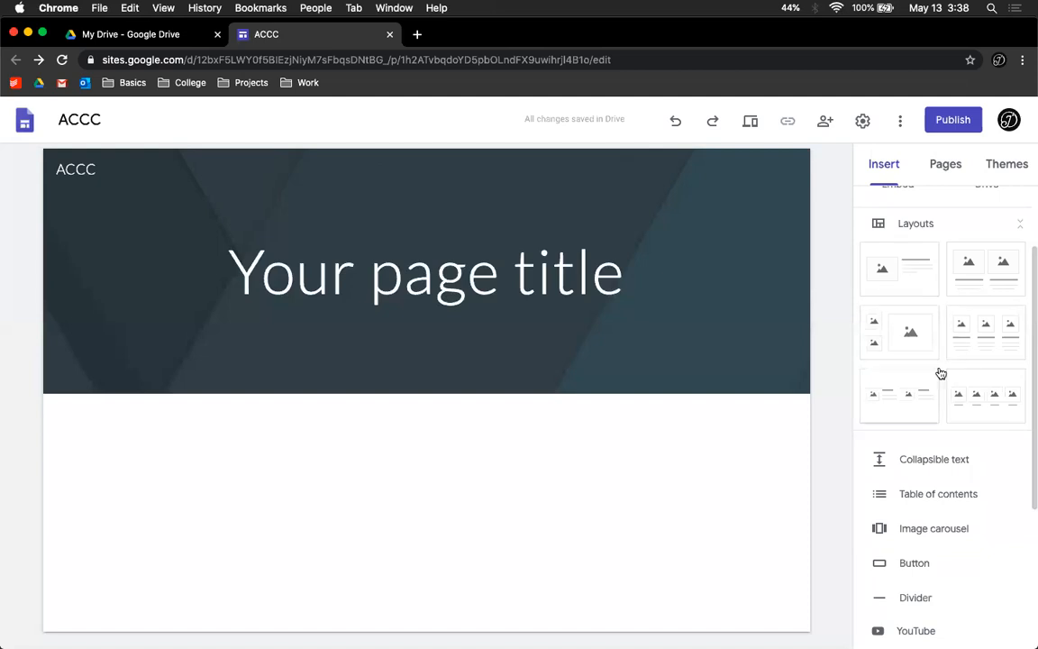
click(983, 340)
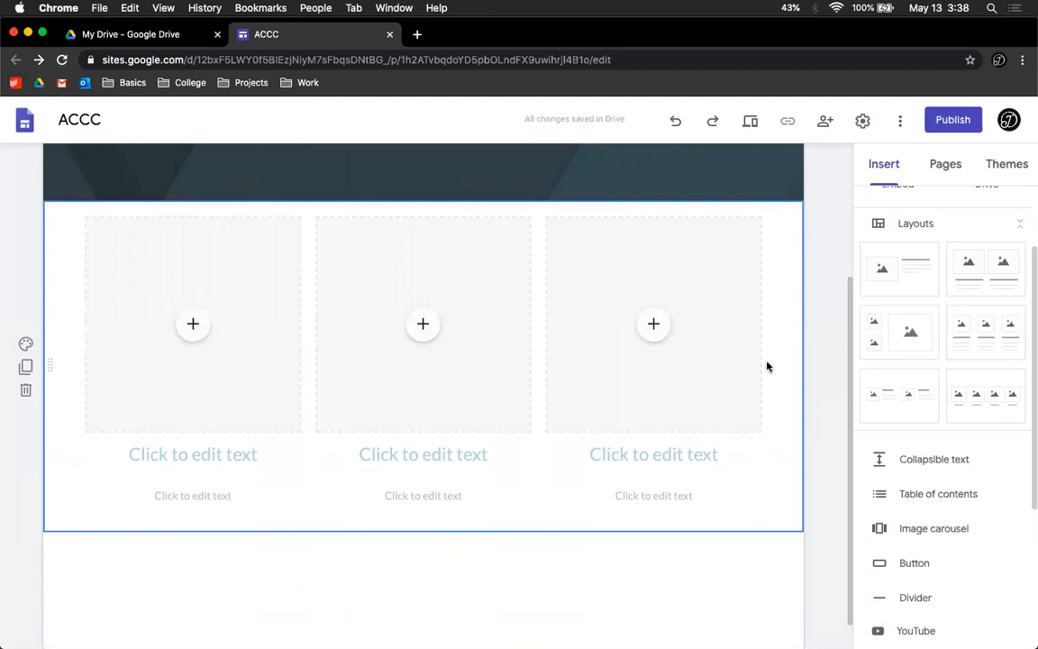
Step: Start inserting an image carousel and cancel it
click(1019, 226)
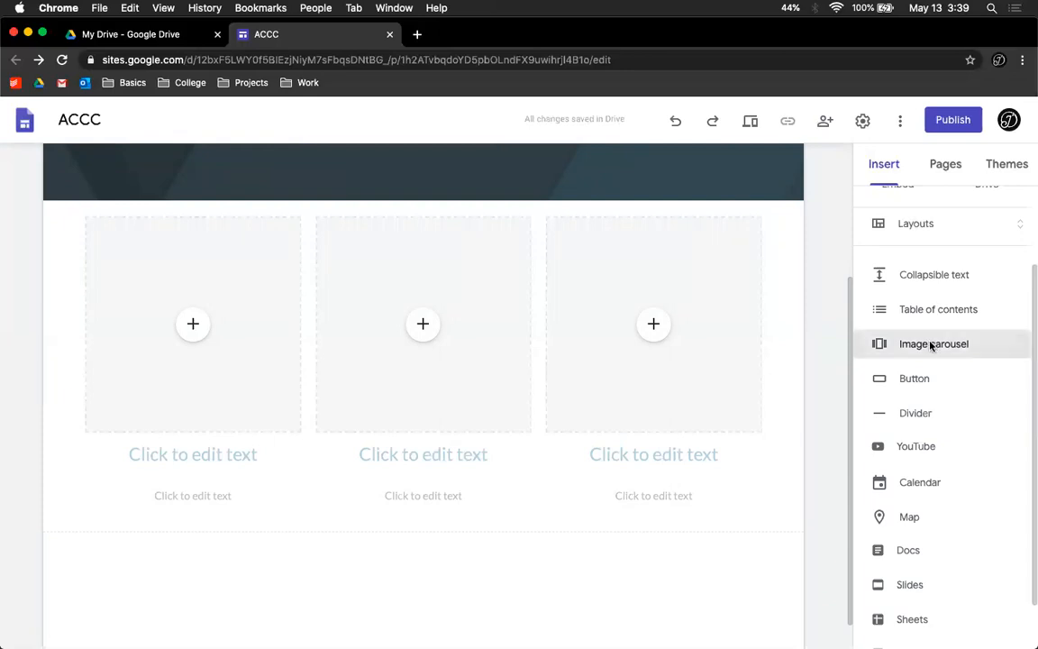
click(932, 347)
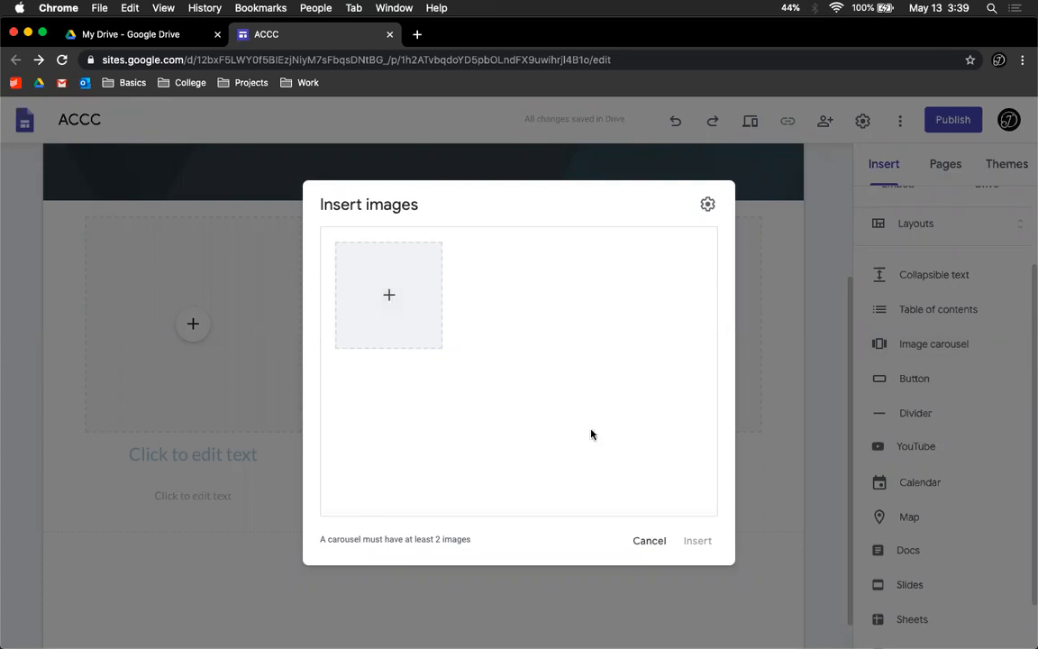
click(647, 538)
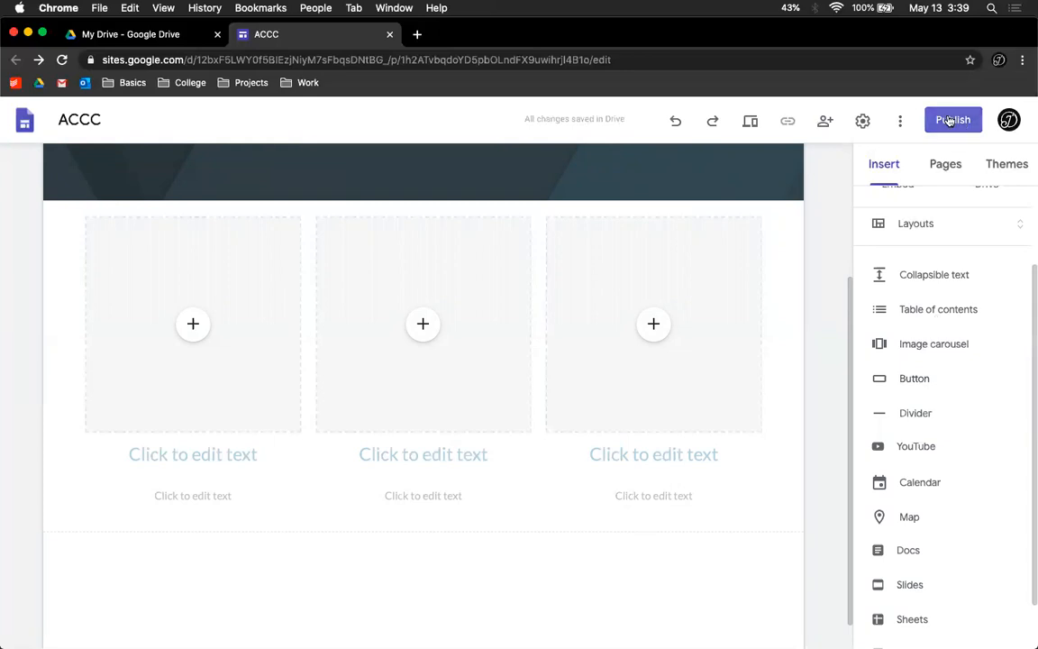
Step: Insert a divider below the layout, and open and cancel the YouTube video picker
click(908, 415)
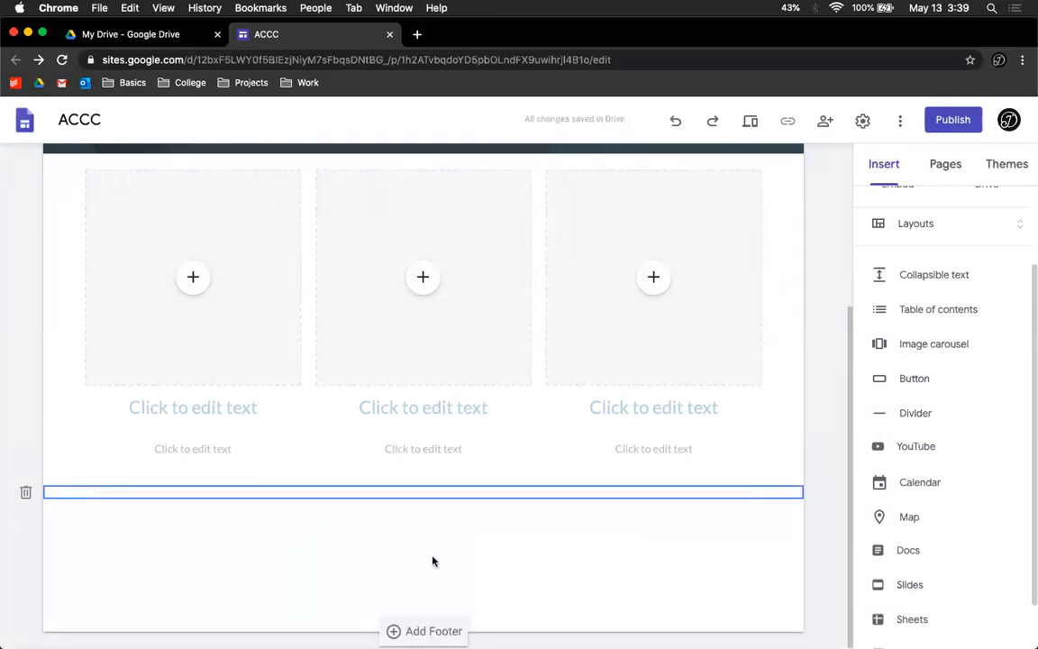
click(908, 449)
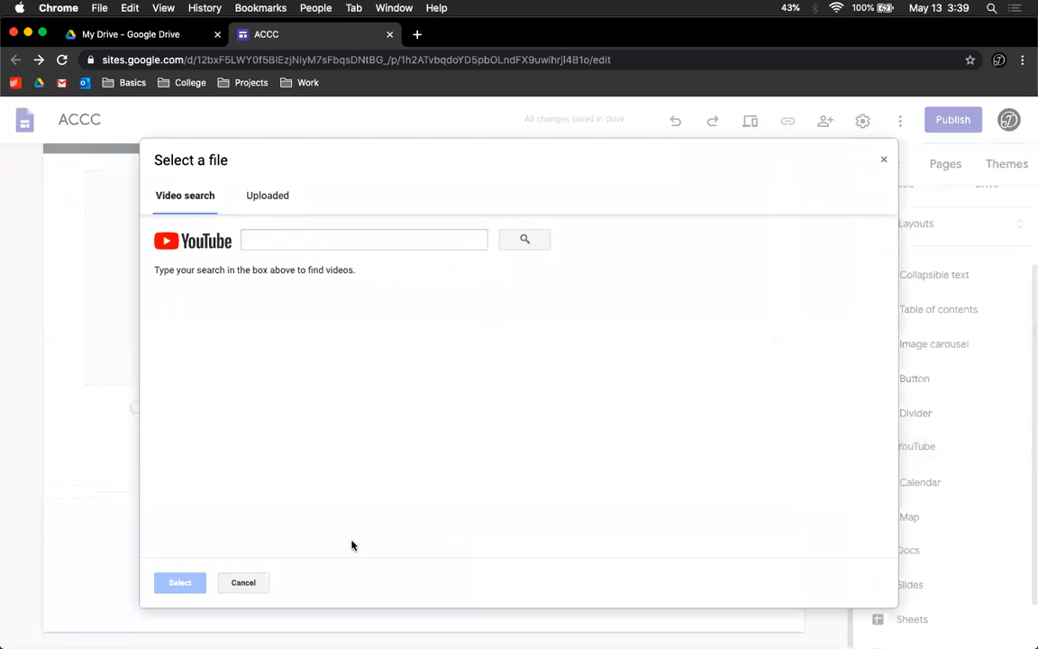
click(241, 582)
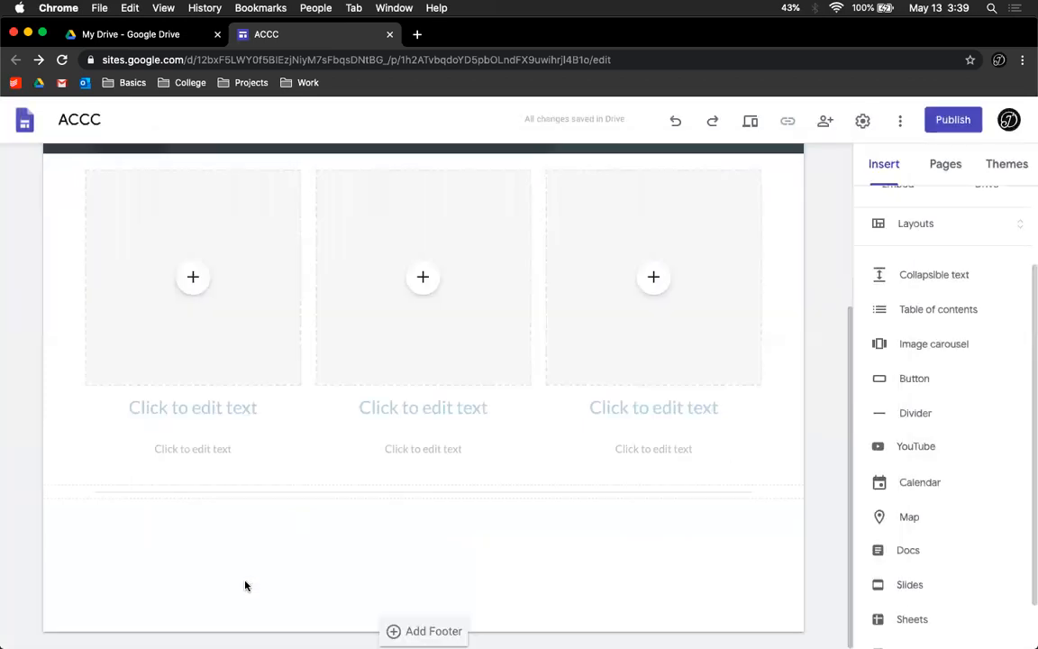
Step: Insert the account owner's calendar below the divider, widen it, and delete it
click(920, 482)
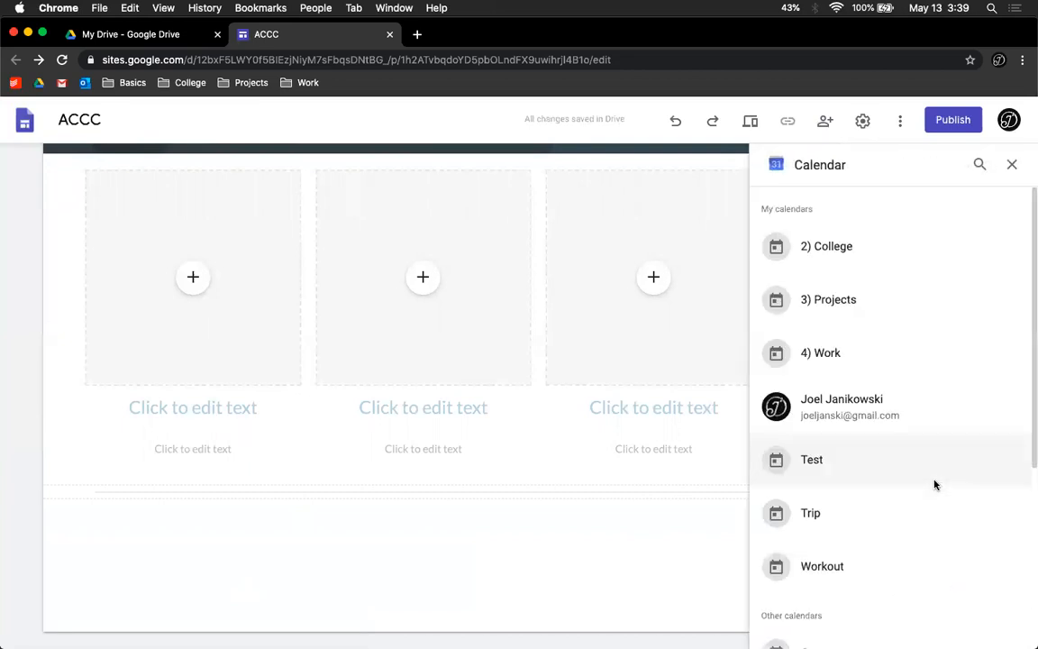
click(904, 417)
click(1000, 630)
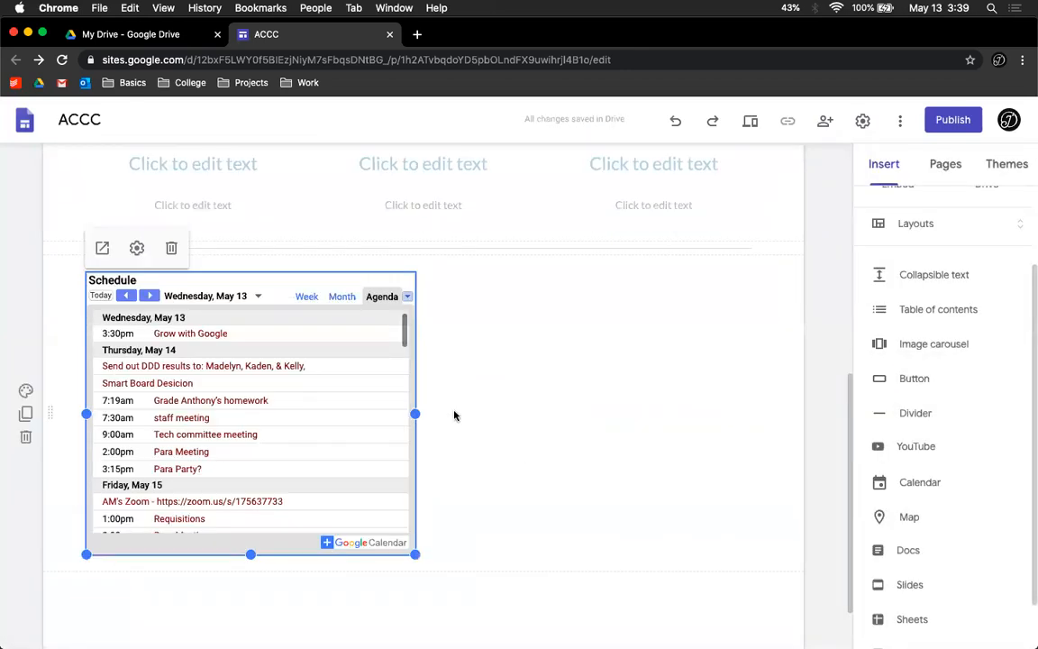
drag(414, 413, 630, 402)
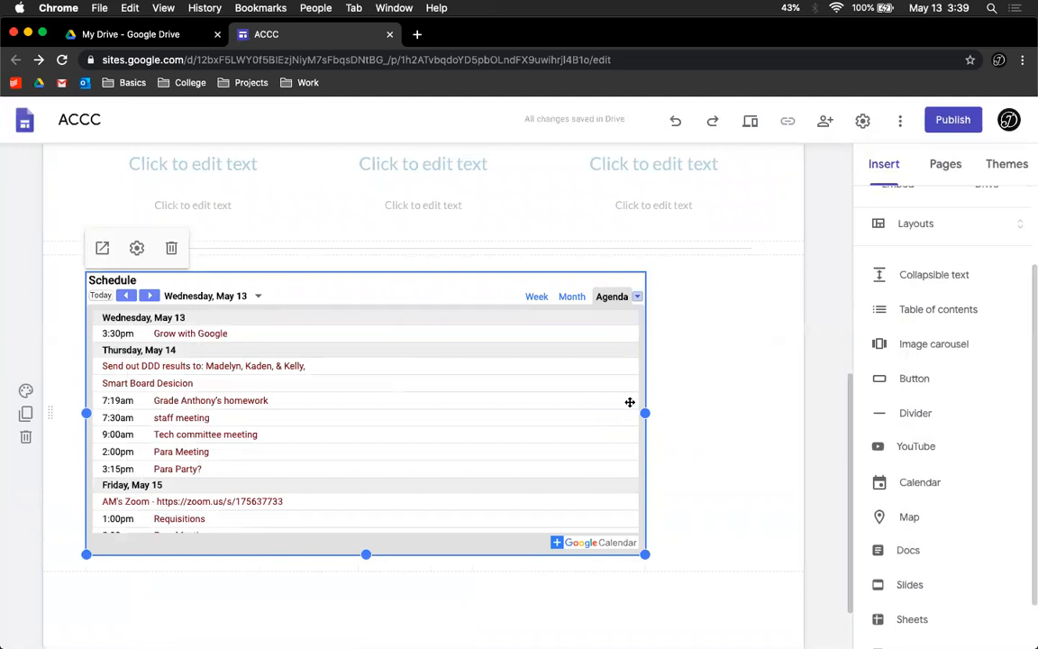
click(172, 247)
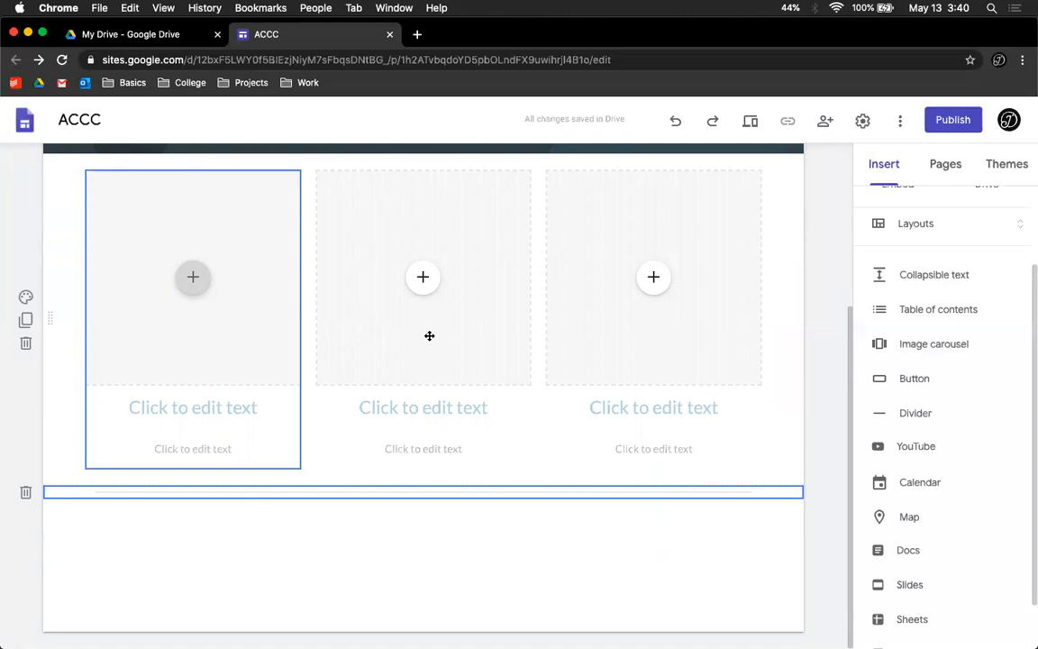
Step: Open the map picker and cancel it
click(899, 517)
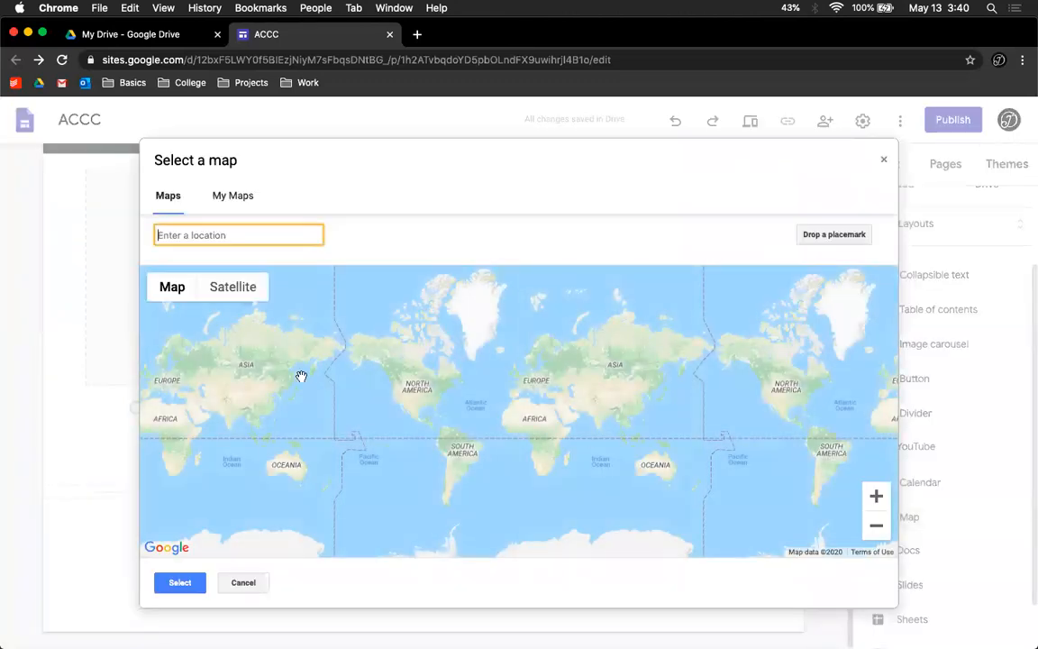
click(240, 583)
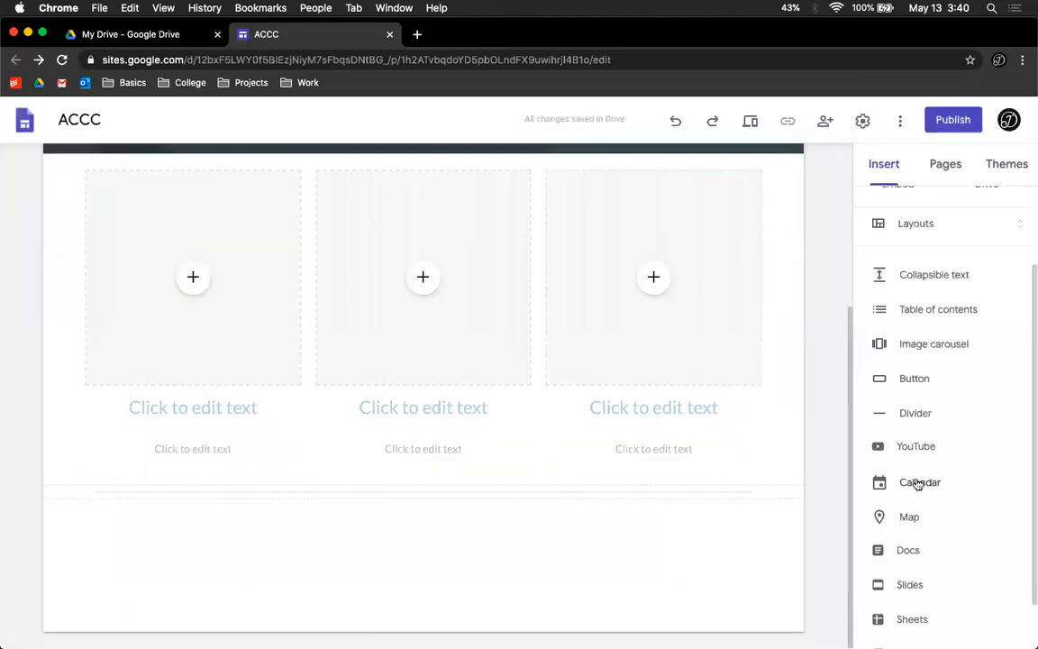
scroll(924, 563, down, 1)
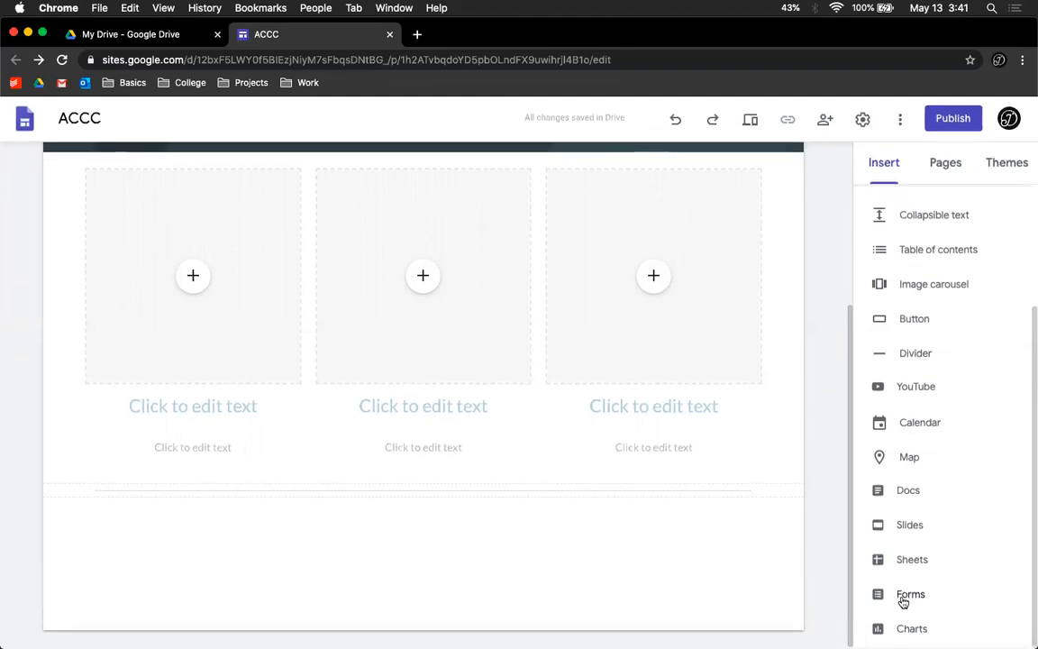
Step: Open the Charts picker and cancel it
click(911, 629)
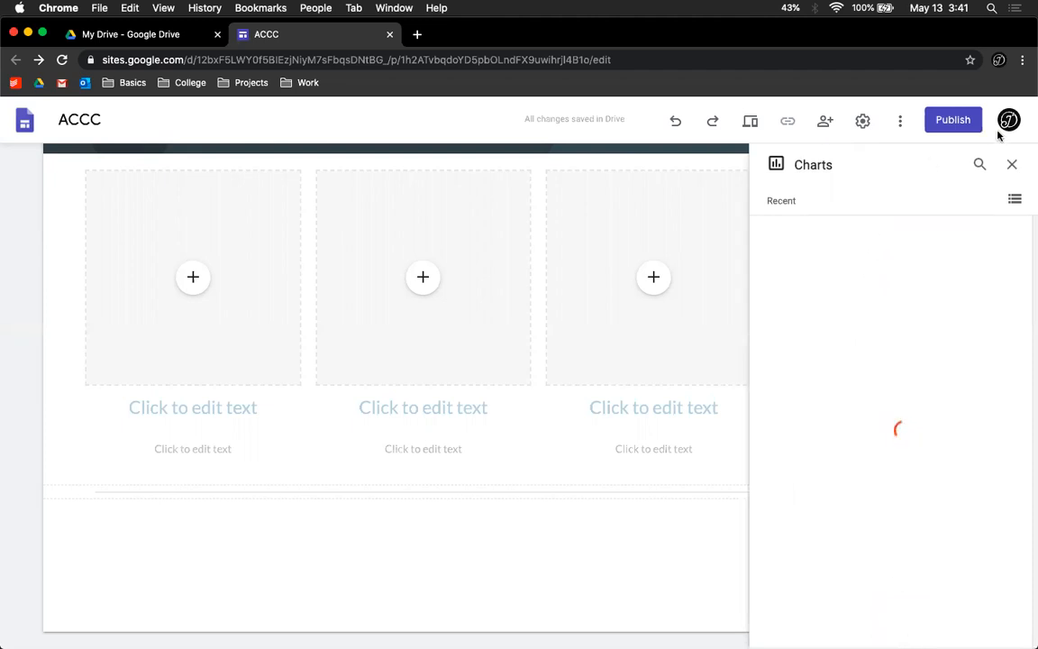
click(1010, 164)
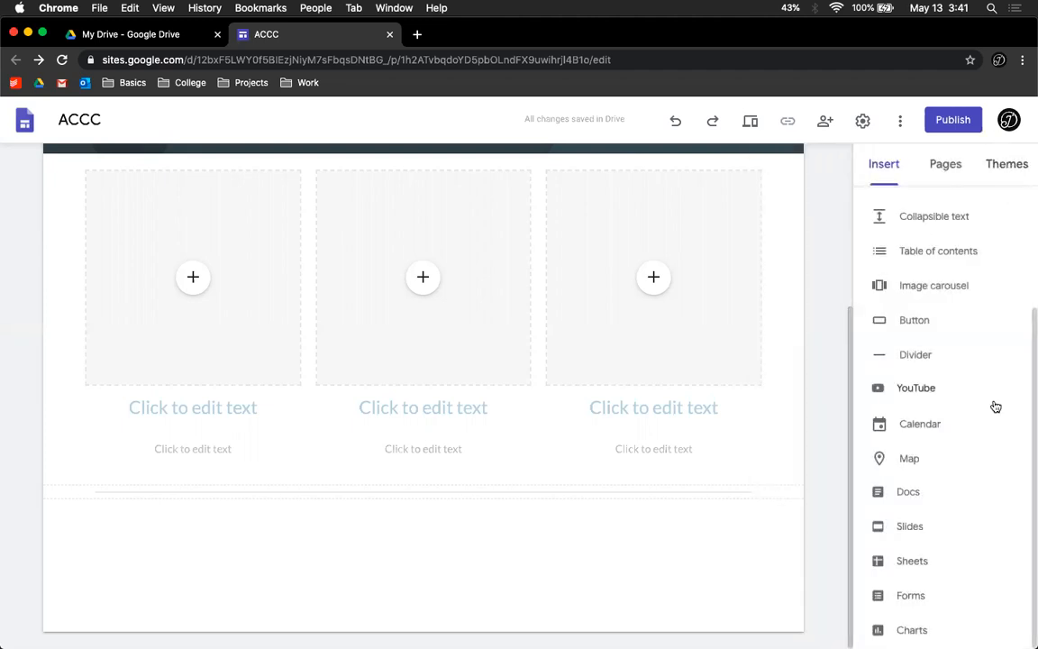
scroll(995, 406, up, 3)
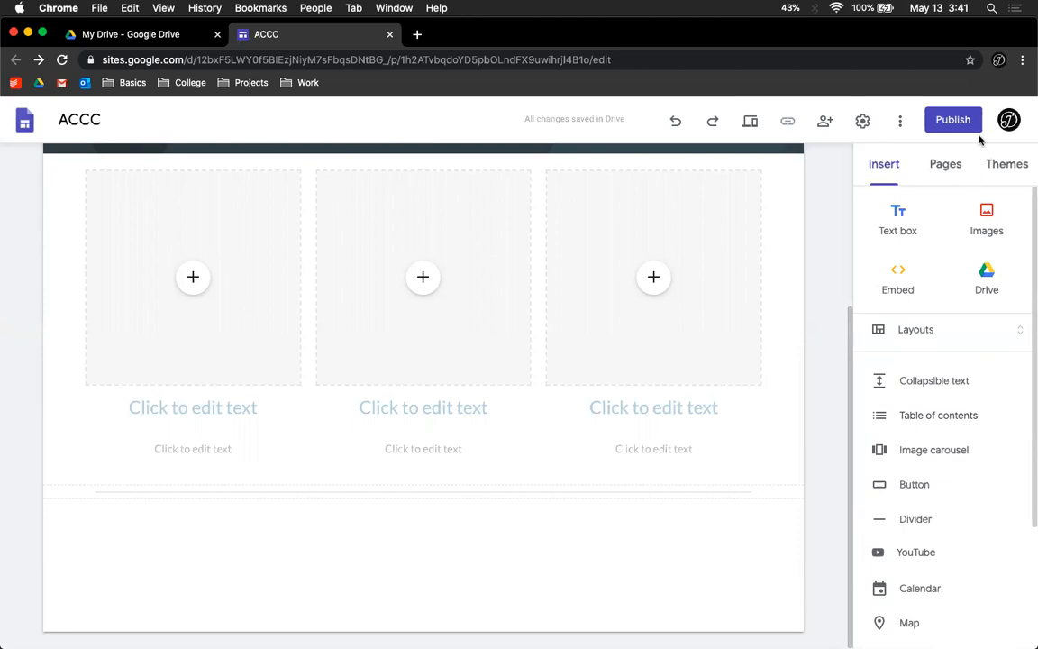
Step: Add a new page named About us to the site
click(931, 170)
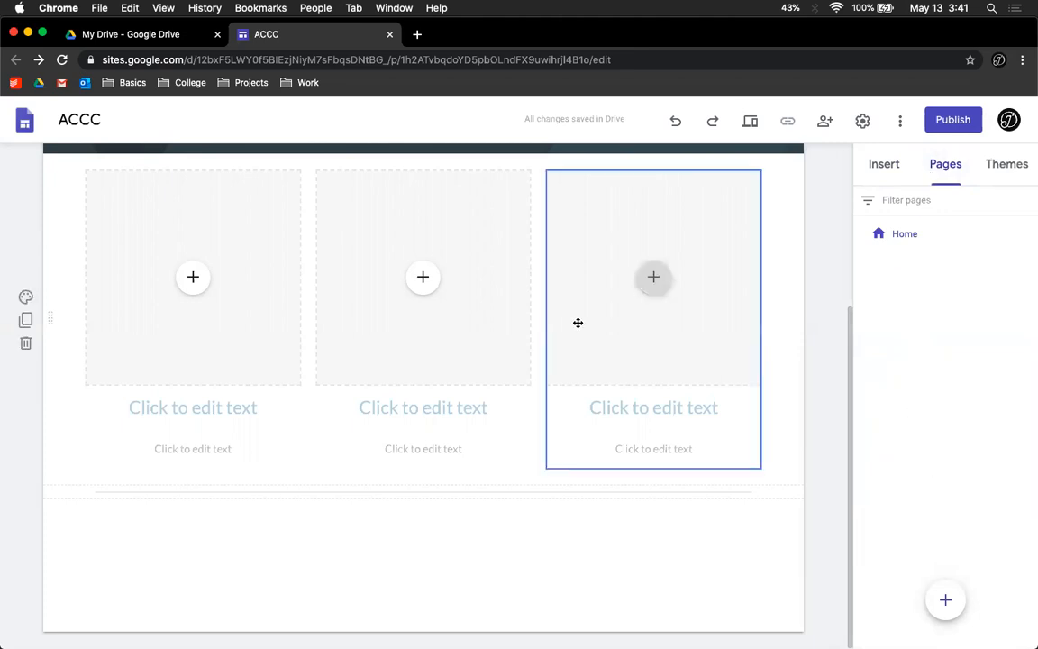
scroll(577, 322, up, 3)
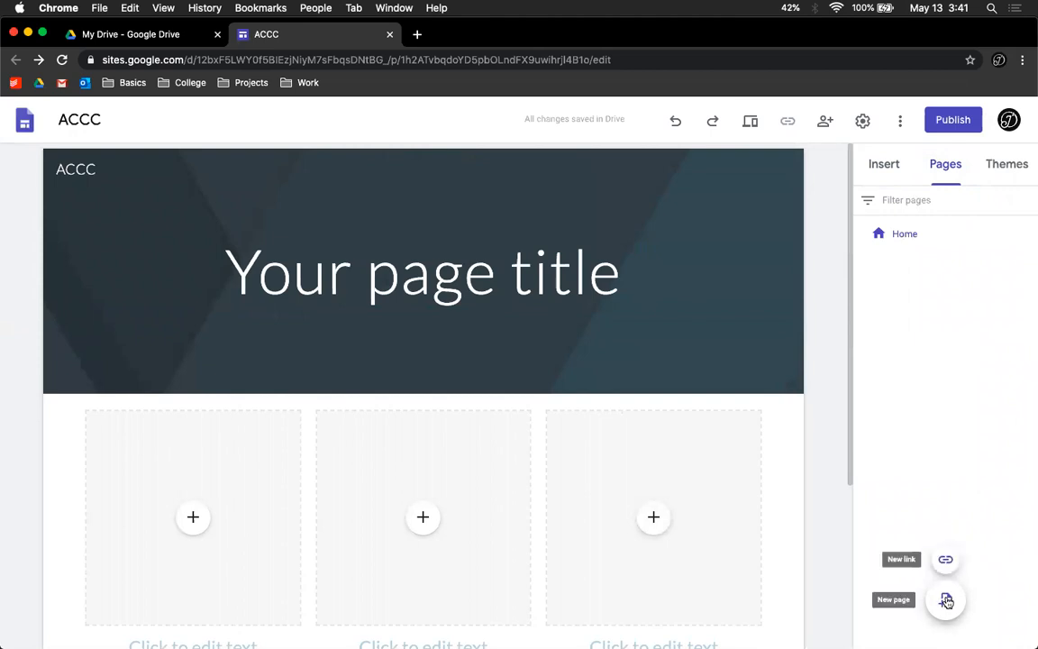
mouse_move(946, 606)
click(947, 599)
text(About us)
click(820, 346)
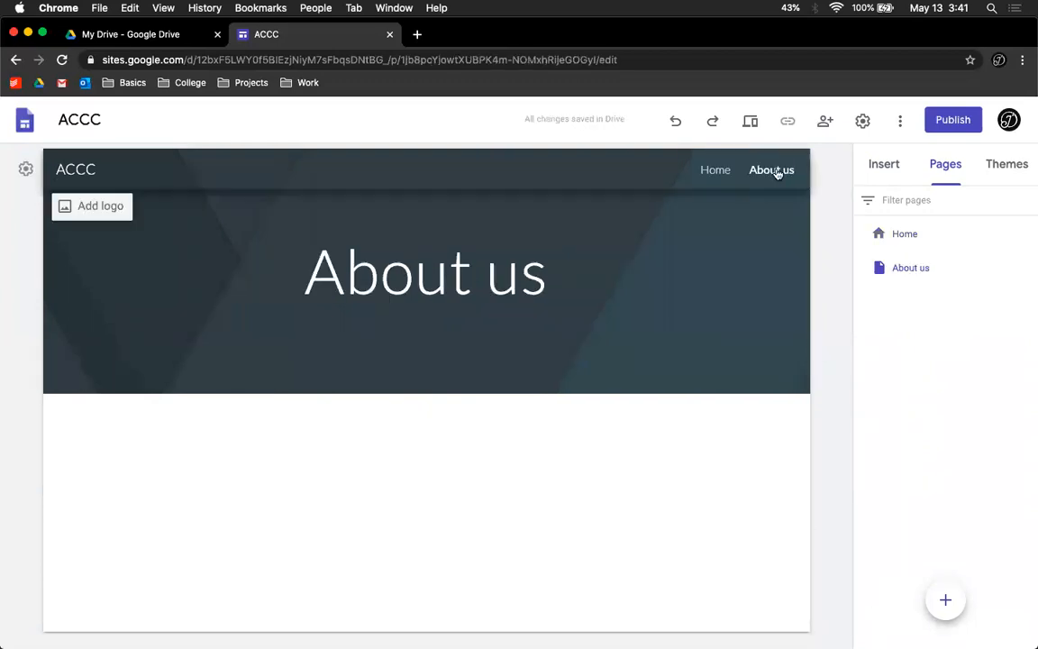
Step: Switch between the Home and About us pages and browse the list of insertable elements
click(916, 234)
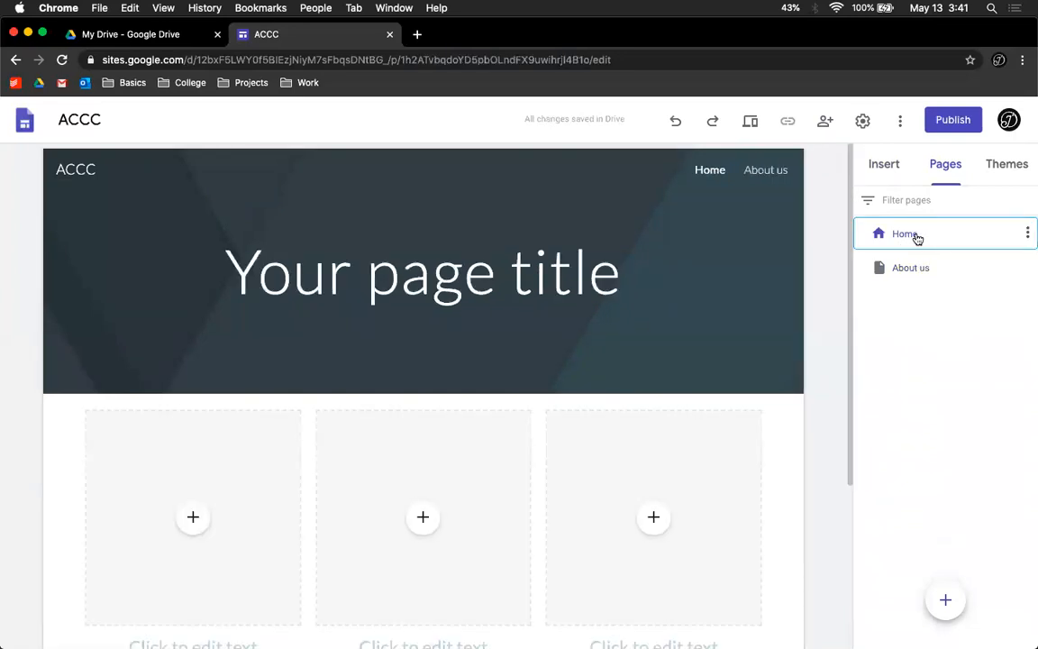
click(906, 268)
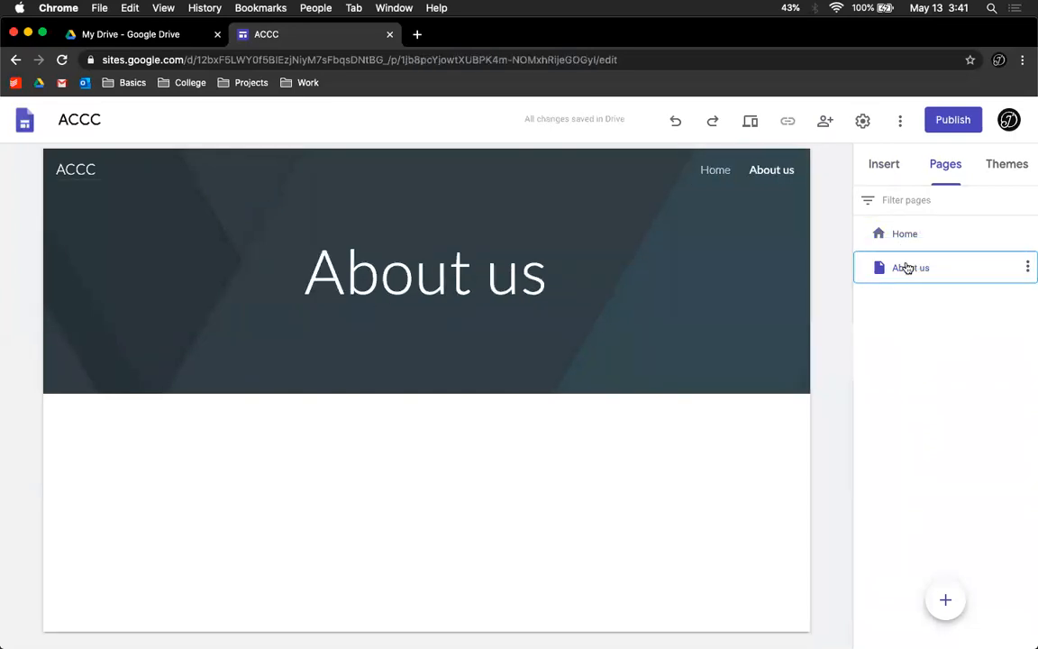
click(902, 163)
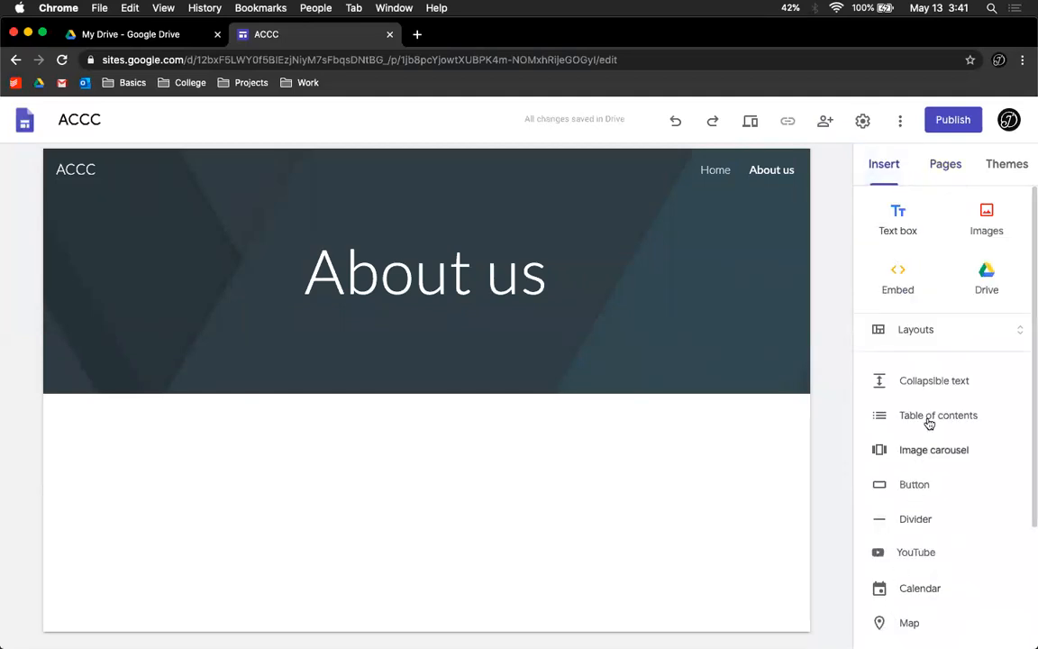
scroll(929, 423, down, 3)
scroll(950, 338, up, 3)
scroll(898, 331, down, 2)
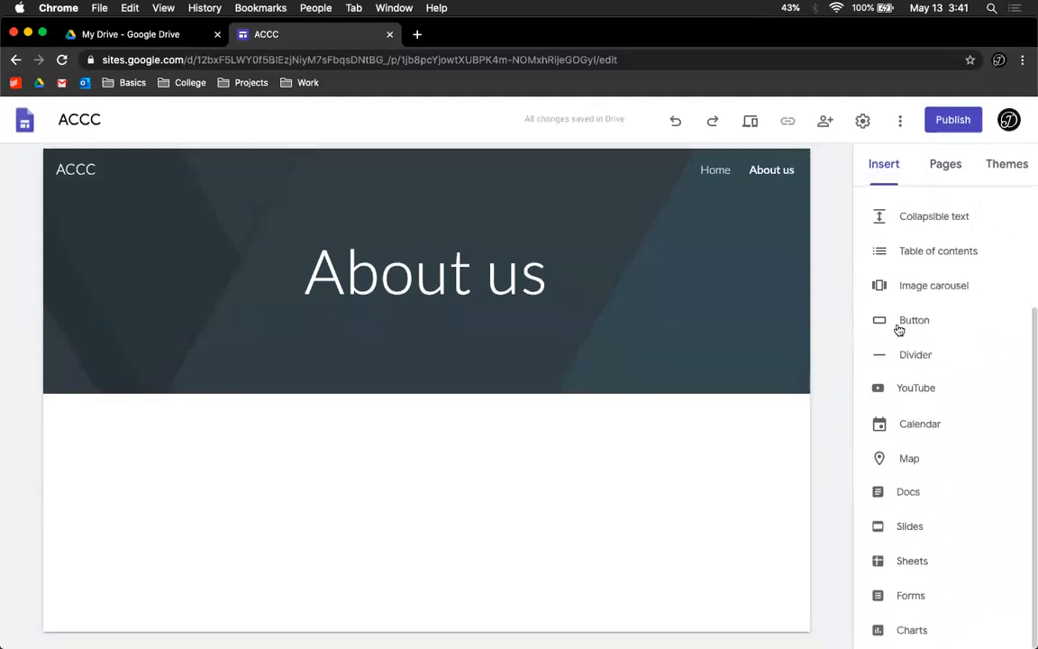
scroll(899, 331, up, 2)
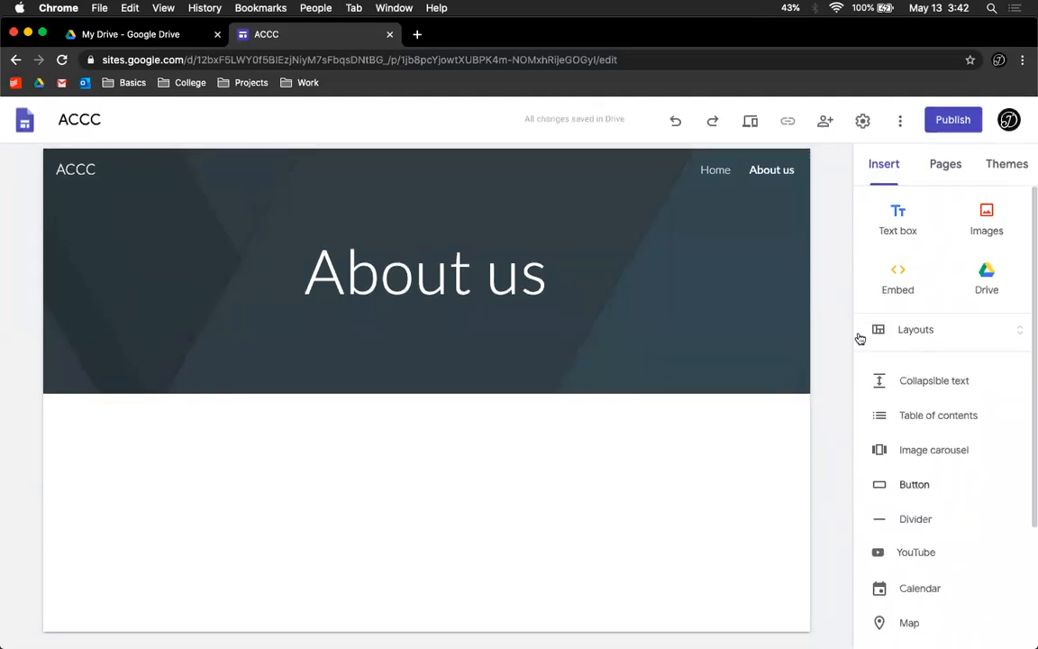
click(963, 166)
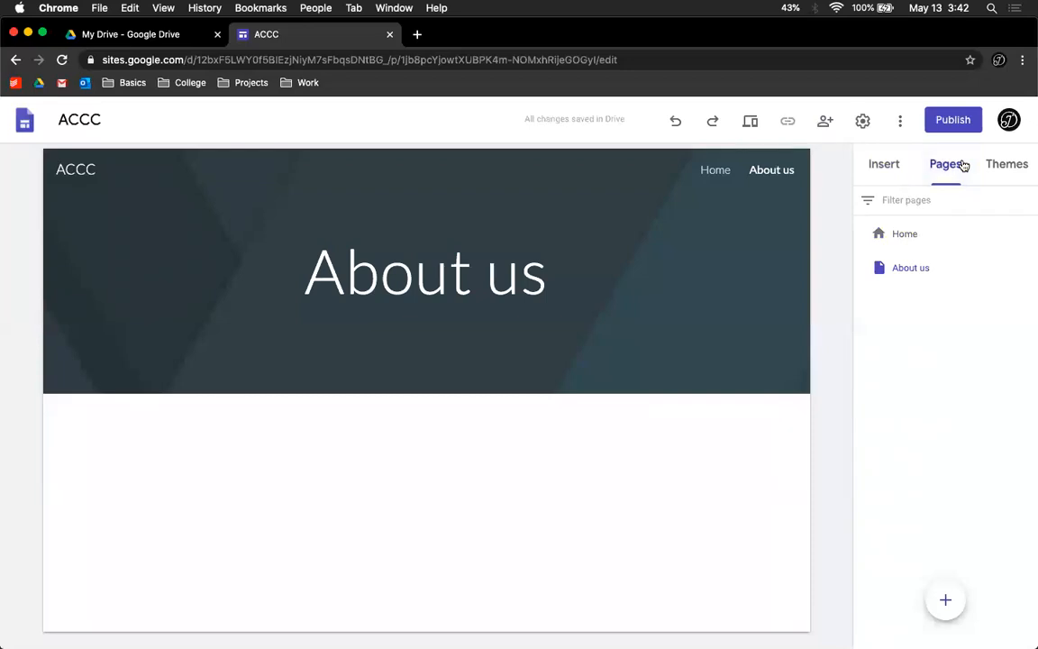
Step: Move the About us page above Home, then move it back below Home
drag(900, 269, 901, 222)
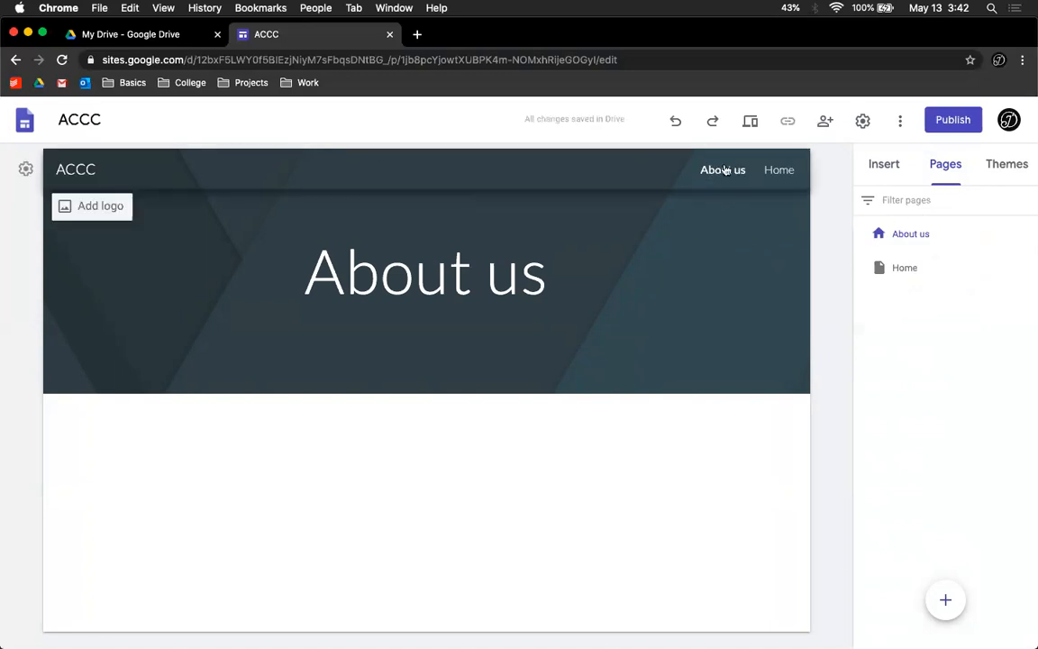
drag(915, 269, 915, 227)
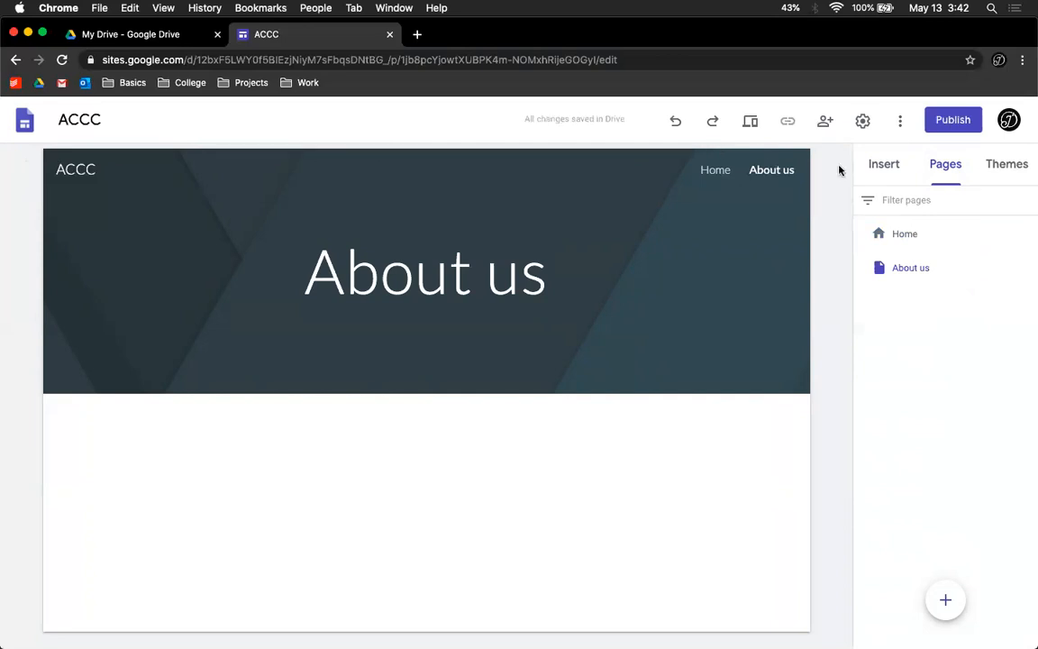
Step: Open the themes and try the Simple theme's pink, teal, purple and dark grey colours
click(995, 176)
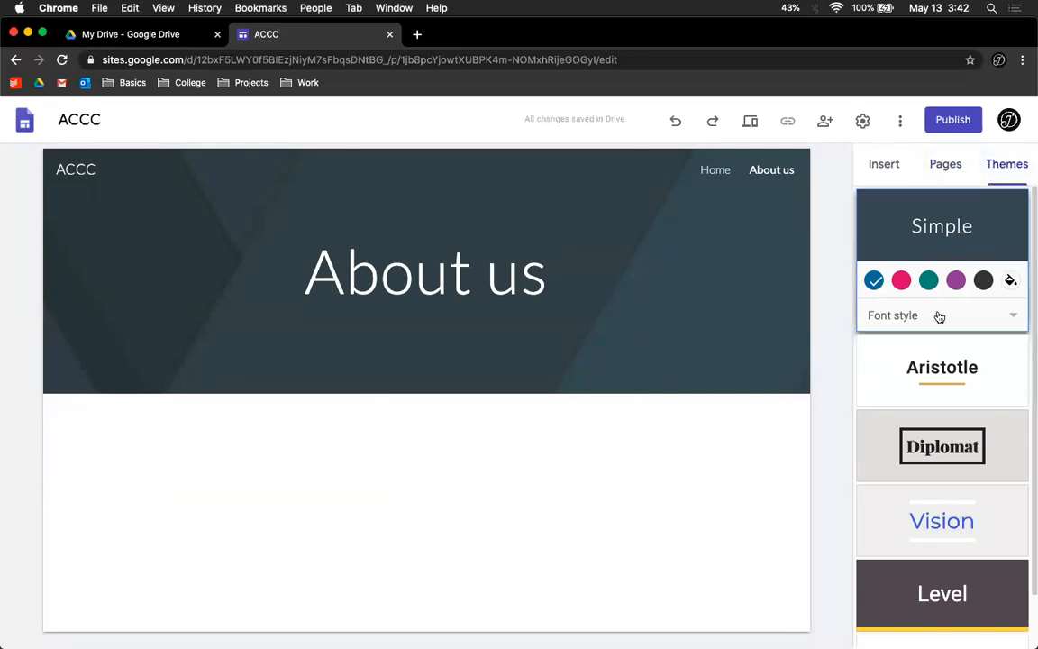
scroll(938, 317, down, 2)
scroll(938, 323, up, 2)
click(903, 282)
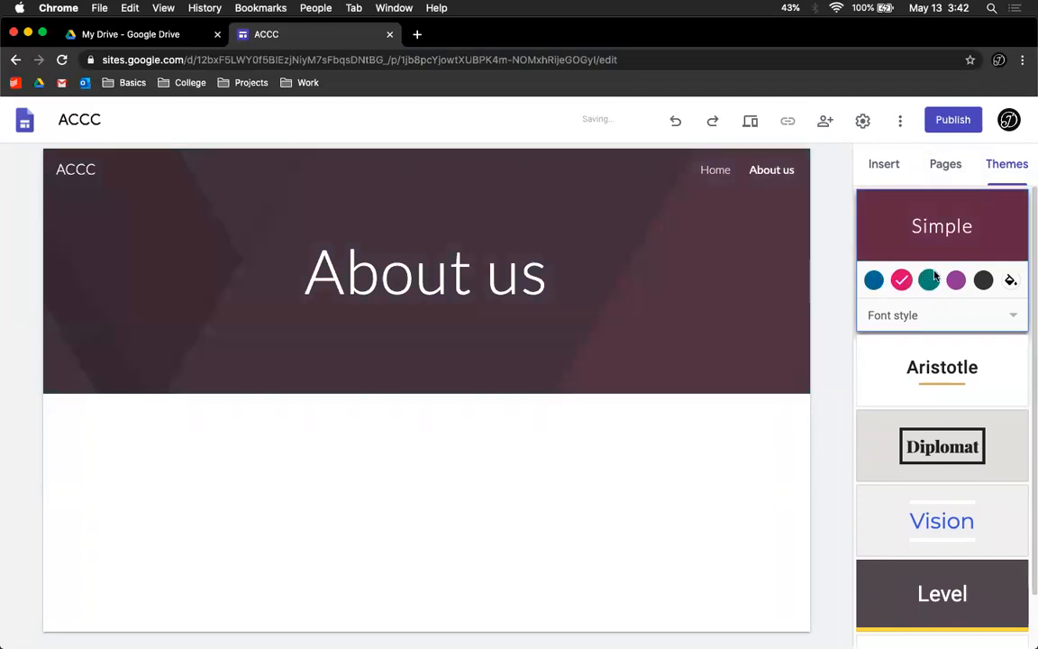
click(932, 284)
click(957, 281)
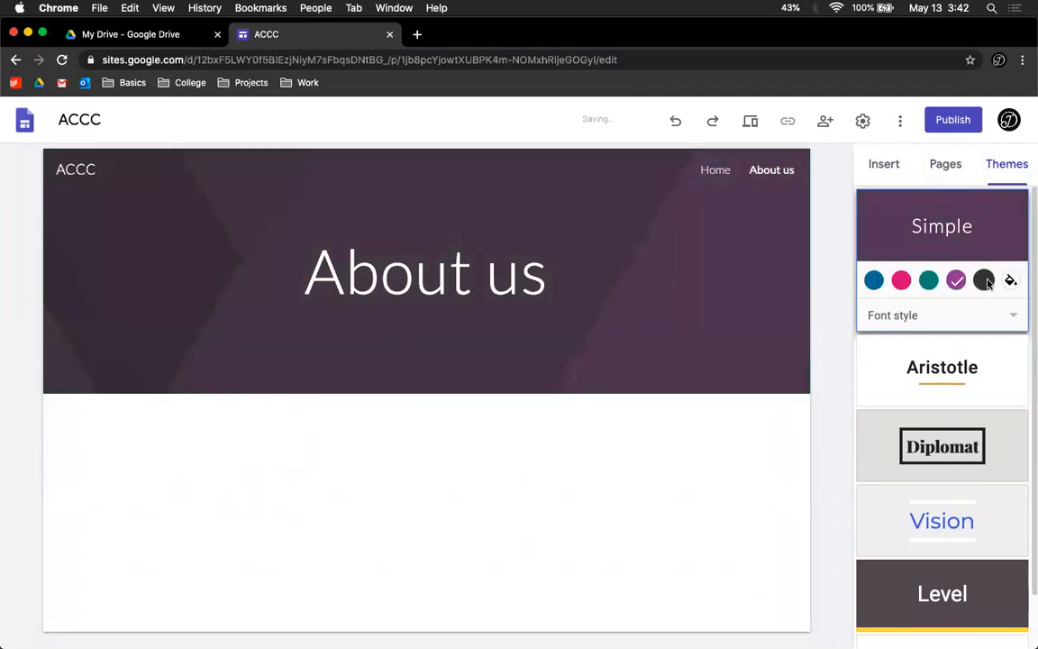
click(983, 281)
Step: Set the Simple theme's font style to Classic, then to Heavy
click(1010, 317)
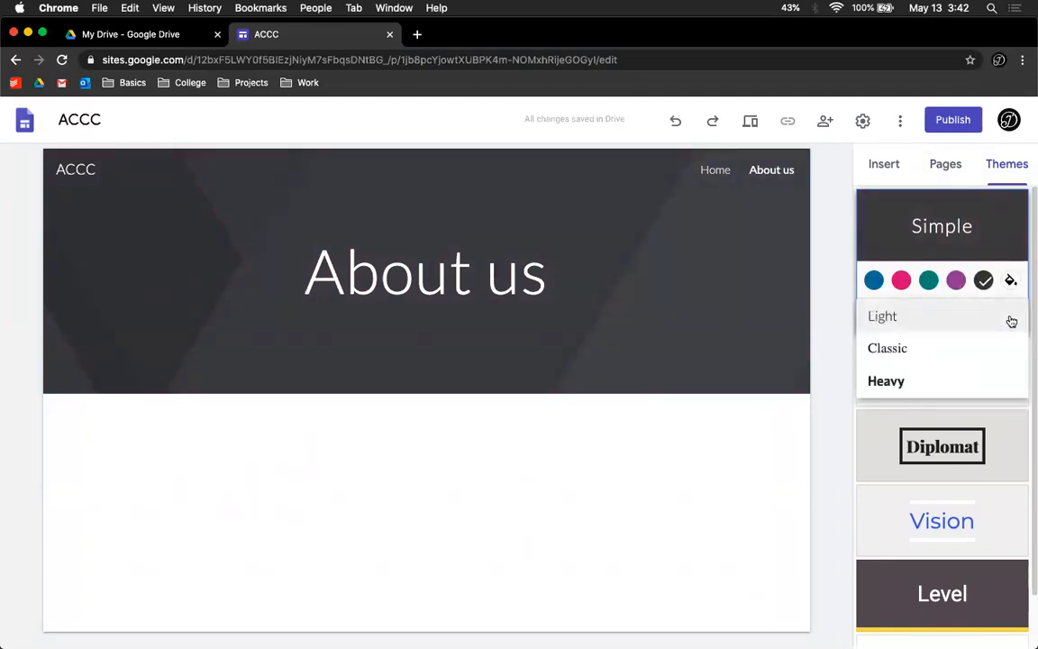
click(961, 353)
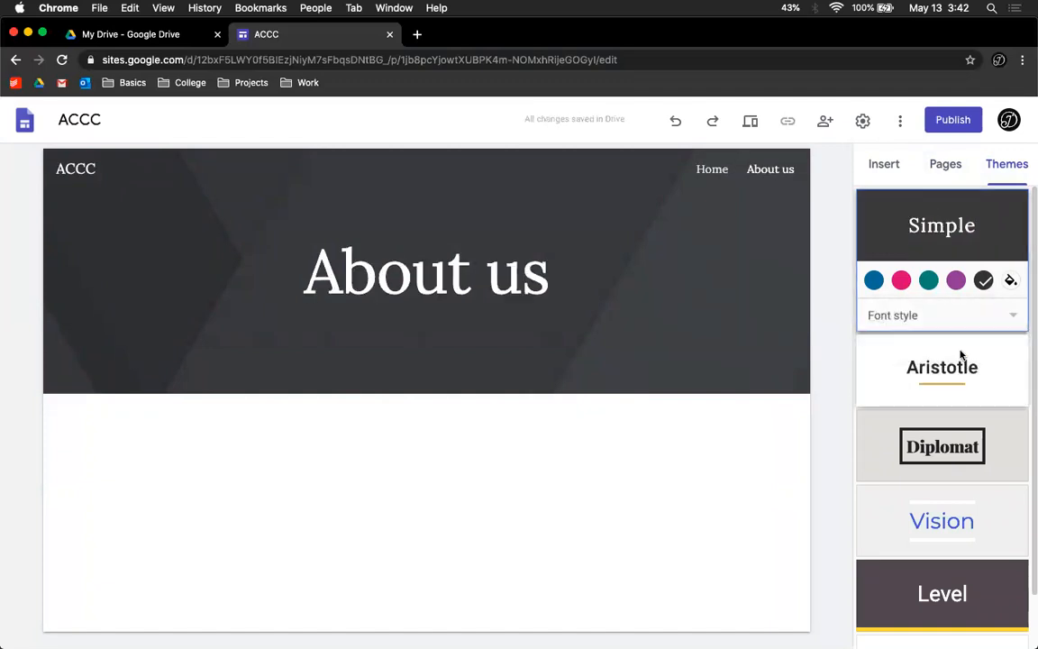
click(965, 321)
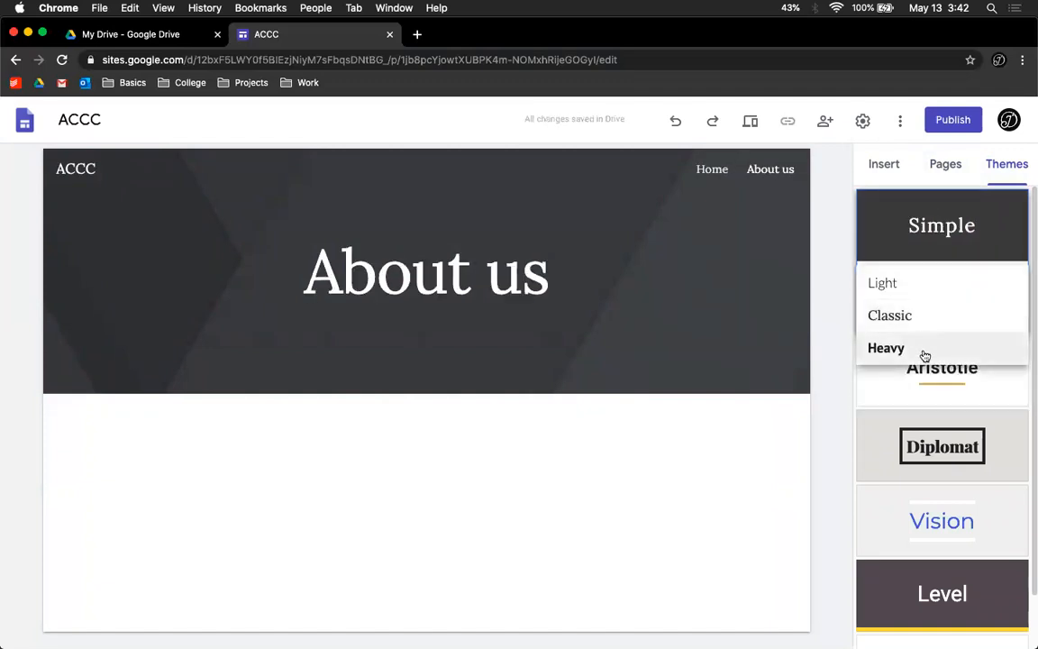
click(921, 350)
Step: Try the Aristotle theme with two of its colour options
click(919, 366)
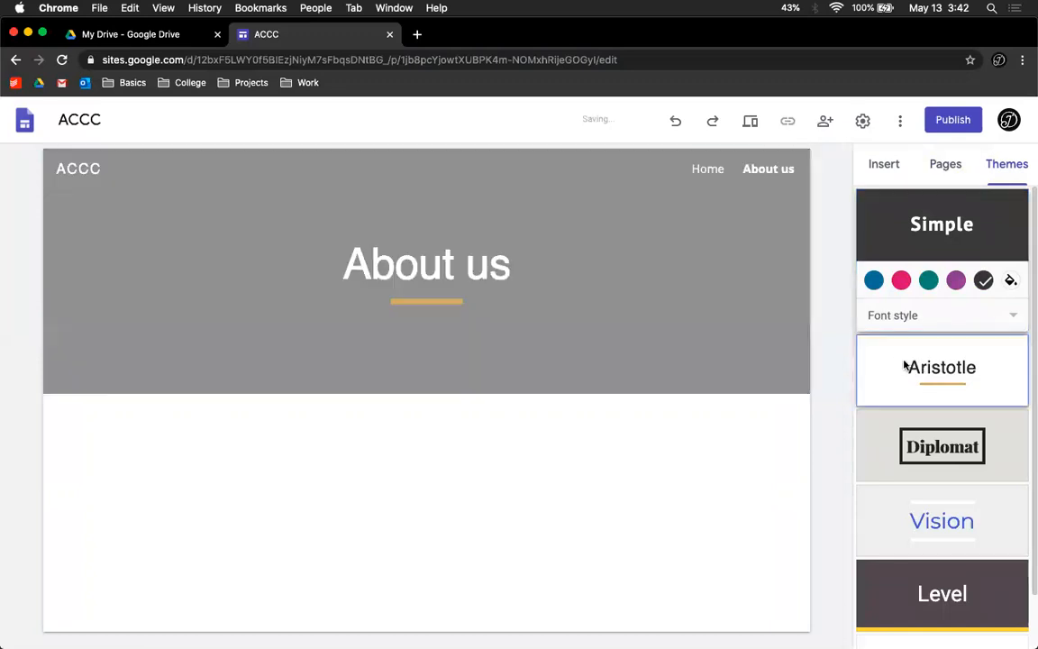
click(956, 355)
click(984, 356)
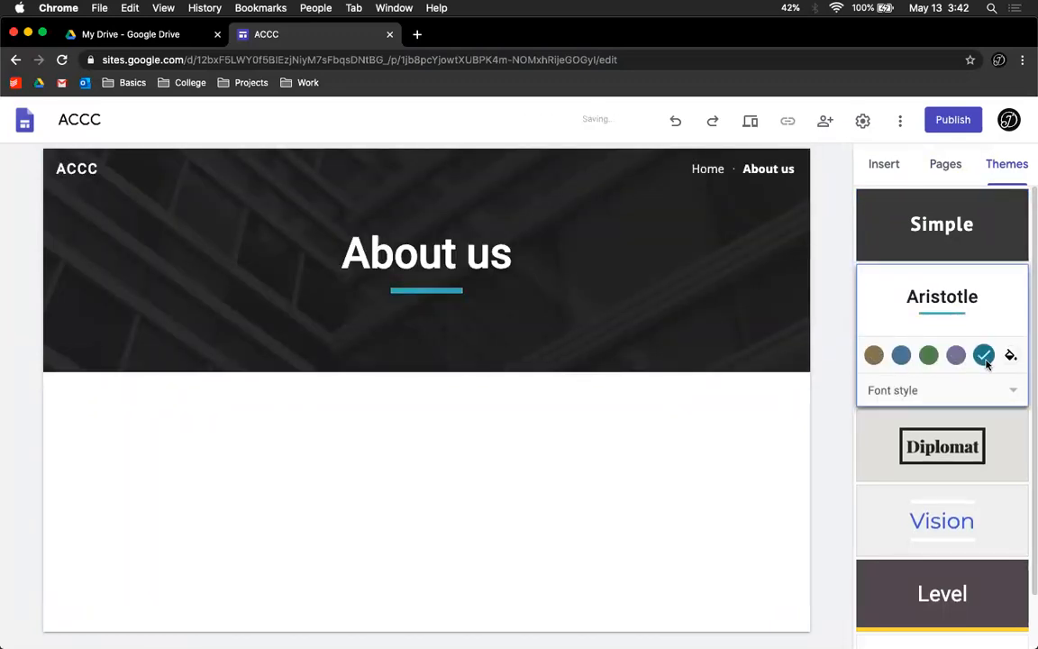
Step: Try the Diplomat theme with two of its colour options
click(946, 433)
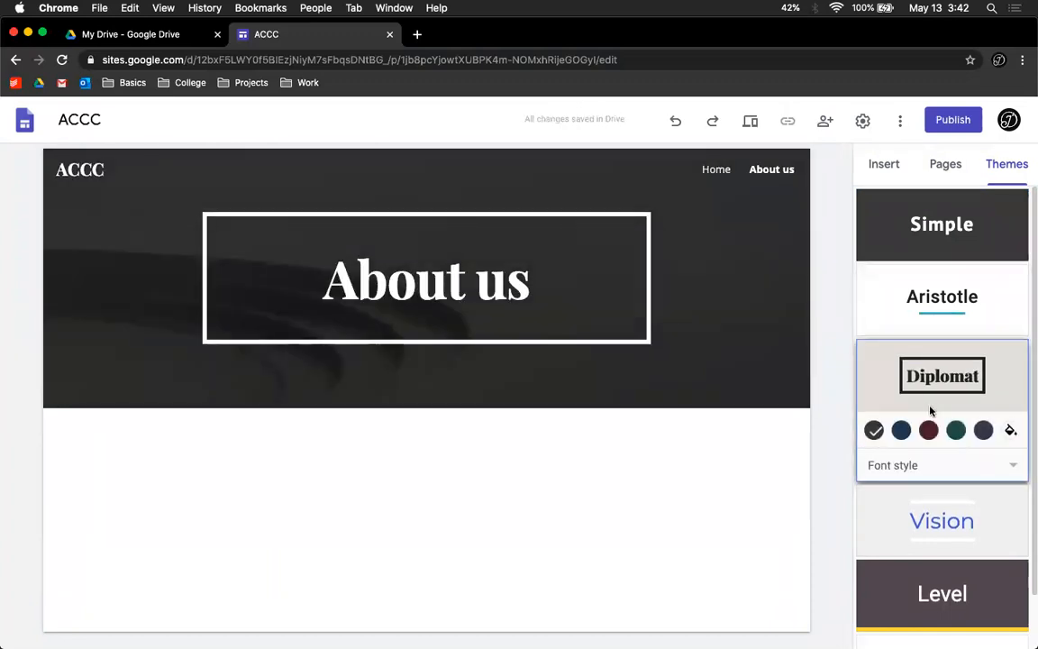
click(928, 430)
click(981, 433)
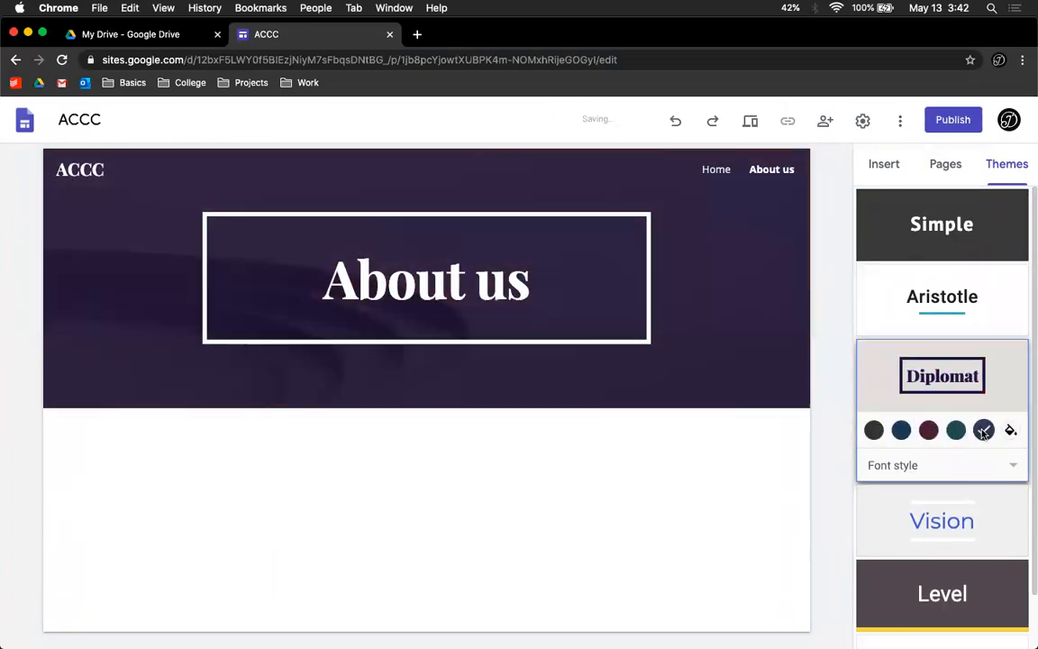
Step: Try the Vision theme and cycle through its green, purple, pink and blue colours
click(986, 507)
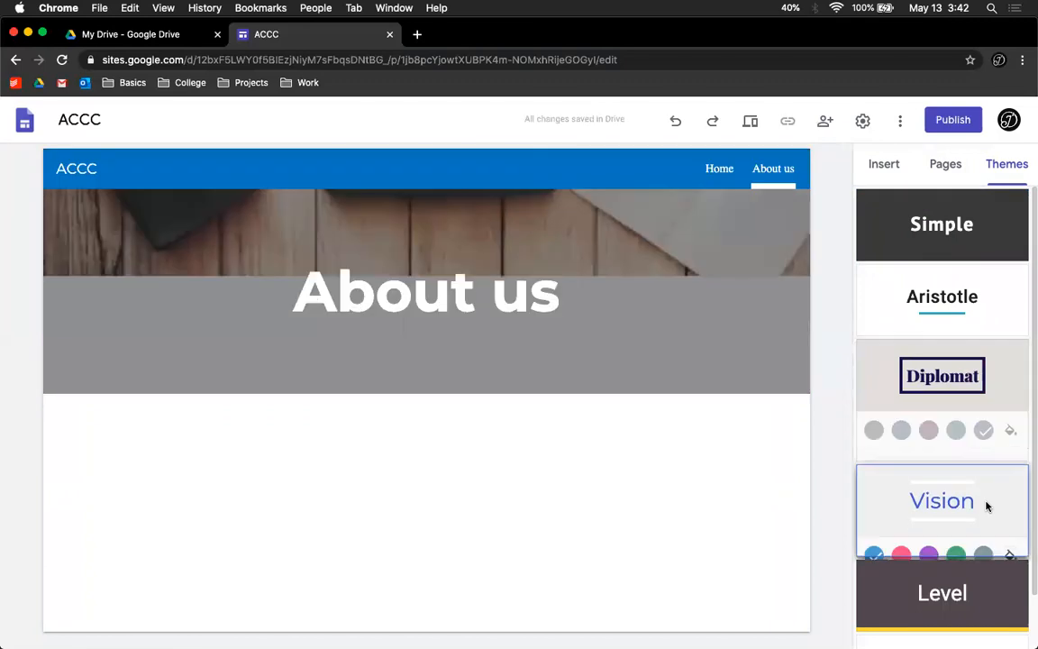
click(953, 509)
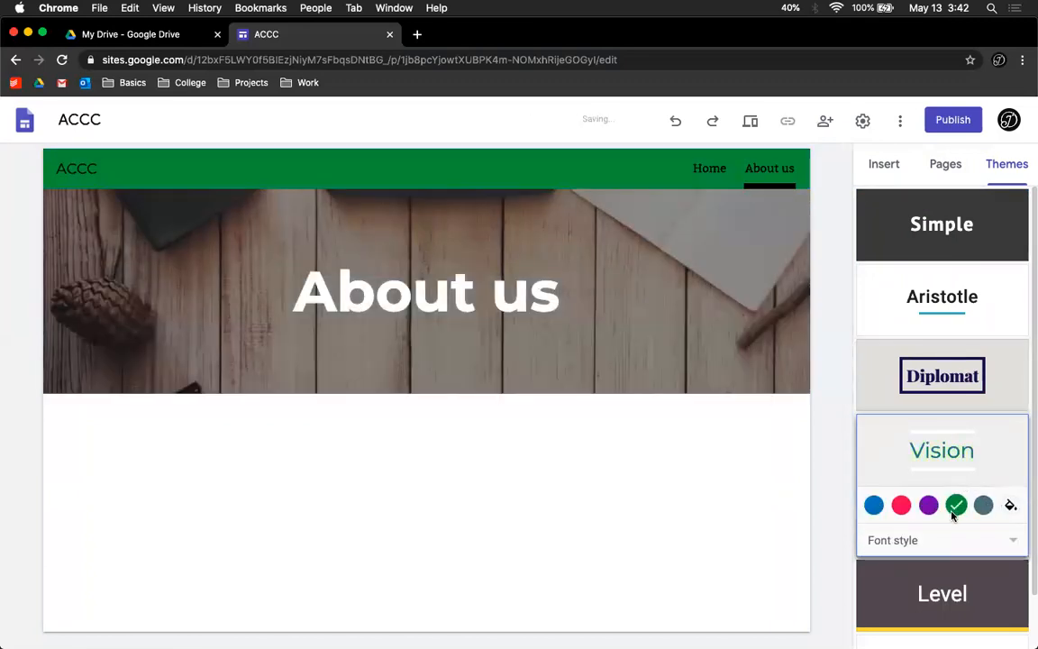
click(928, 506)
click(901, 507)
click(874, 504)
Step: Preview the Level theme in teal and the Impression theme in yellow
click(937, 586)
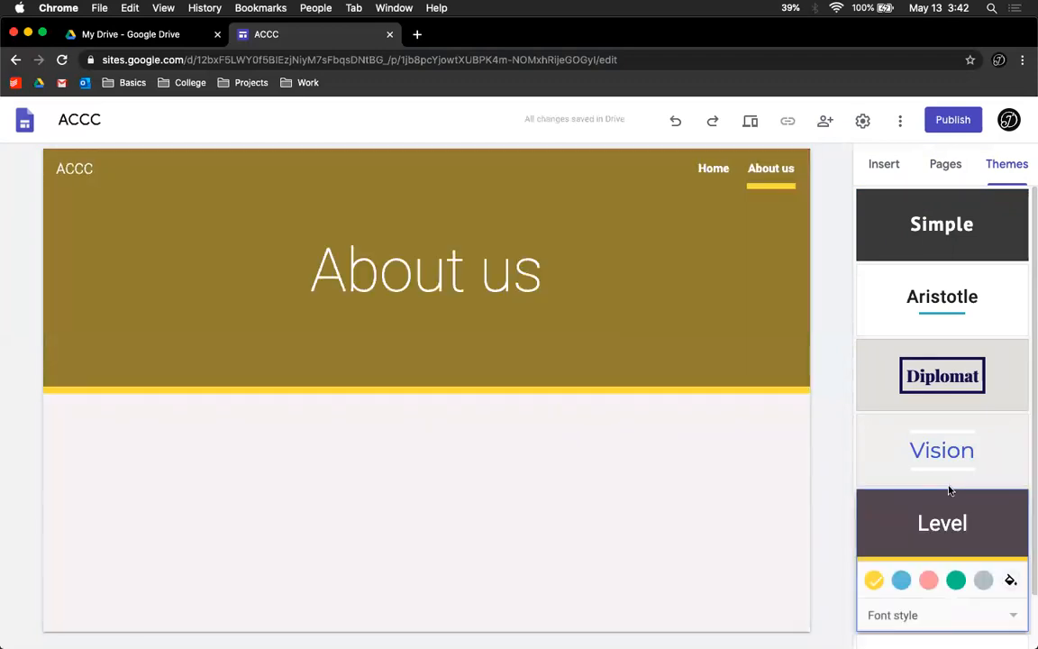
click(955, 520)
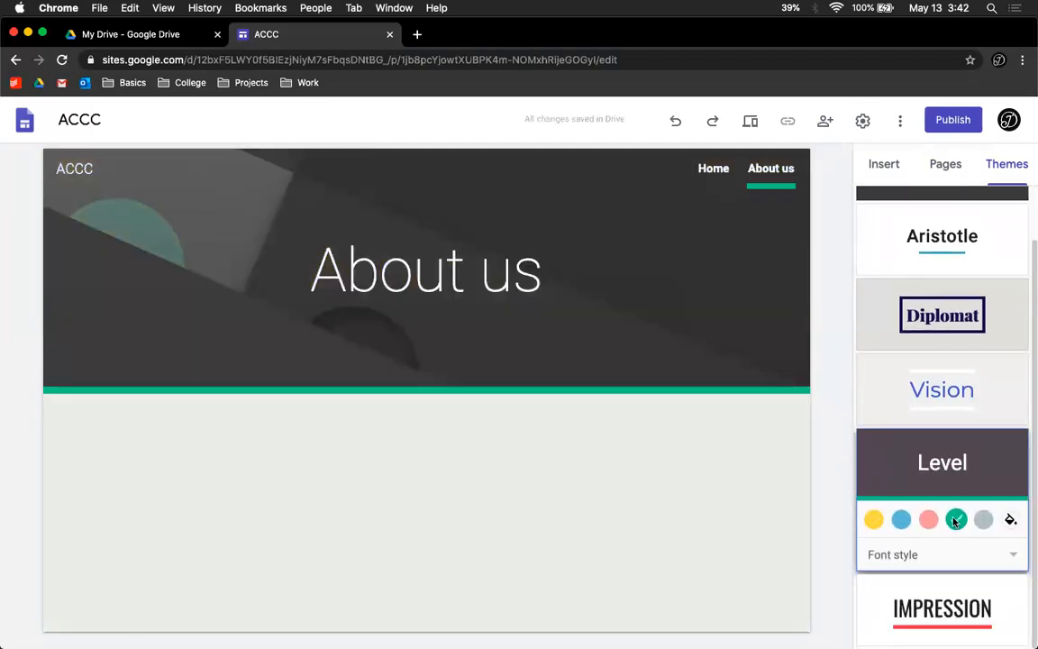
click(942, 609)
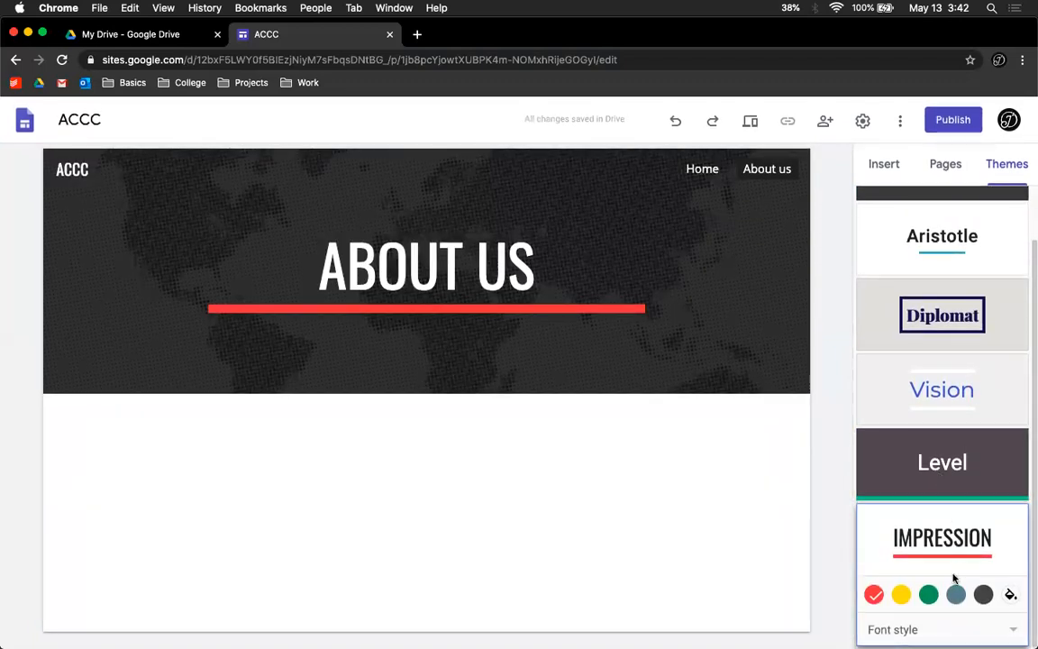
click(901, 595)
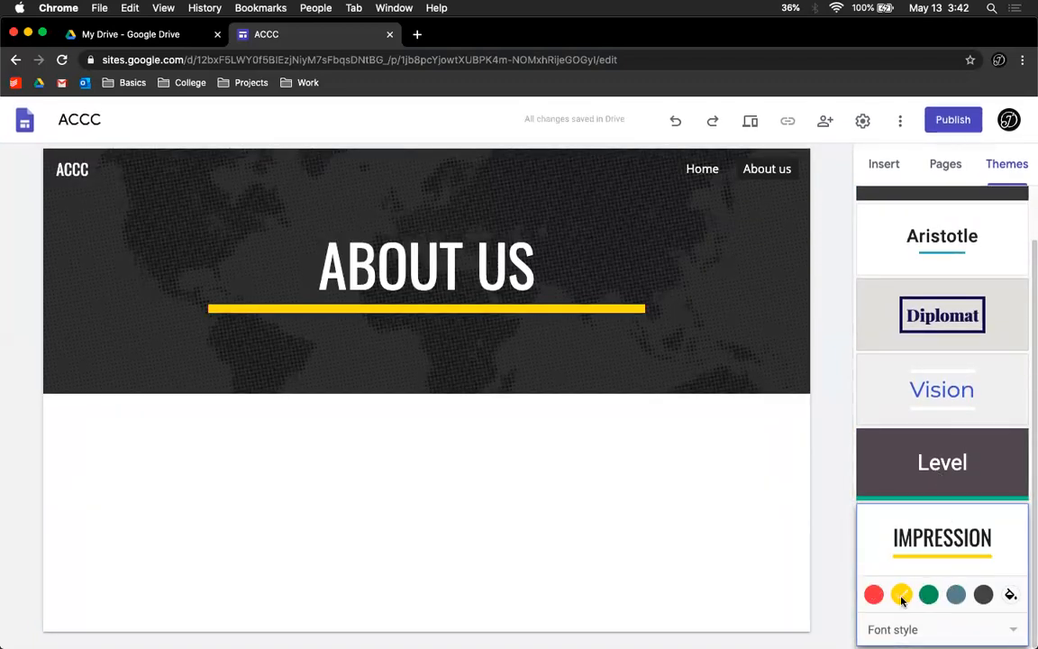
Step: Reapply the Simple theme and give it a custom dark red colour, #b20000
scroll(916, 379, up, 2)
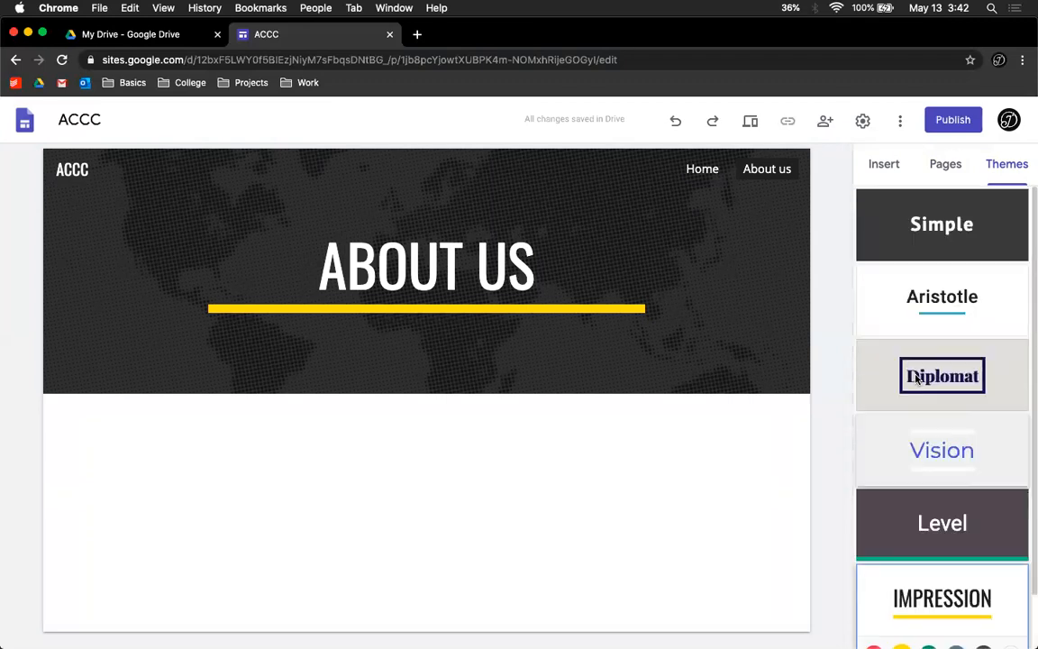
click(973, 234)
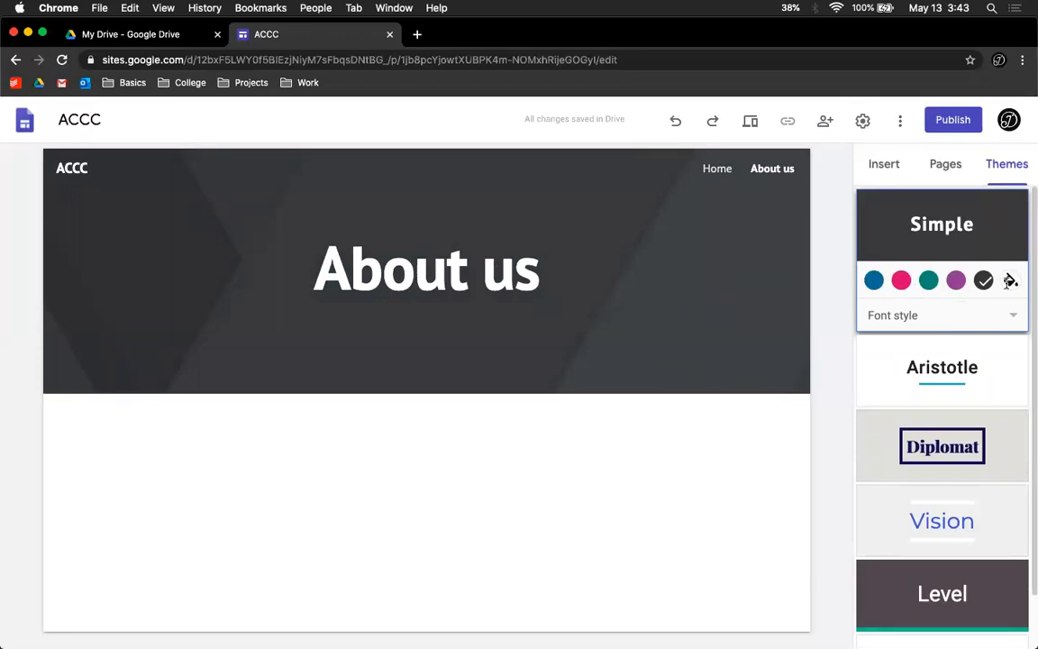
click(1011, 280)
drag(1023, 329, 1028, 321)
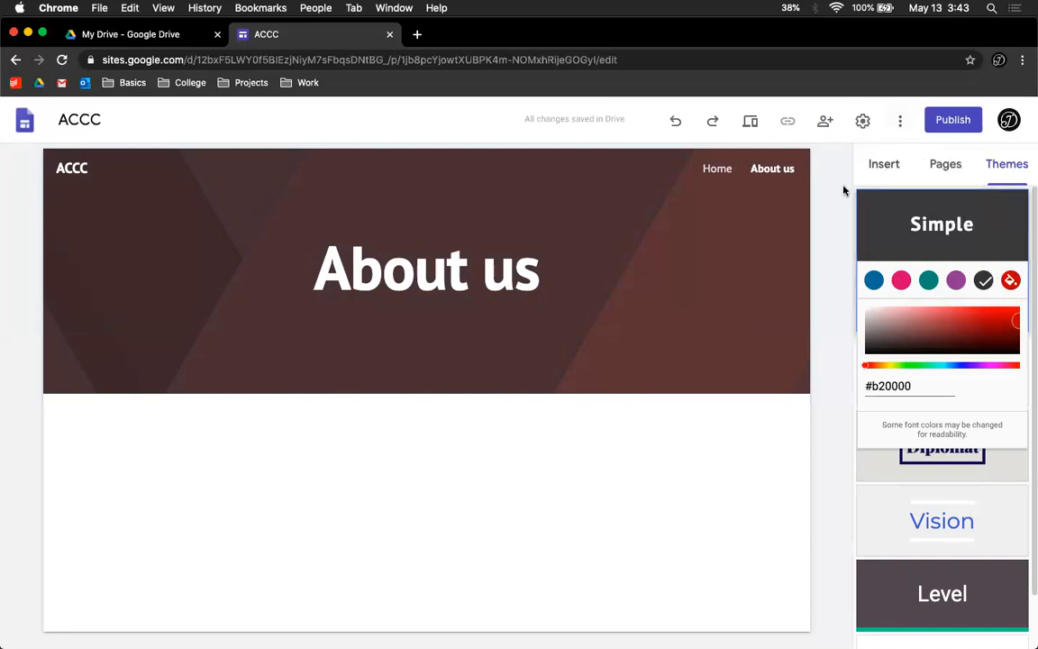
click(999, 176)
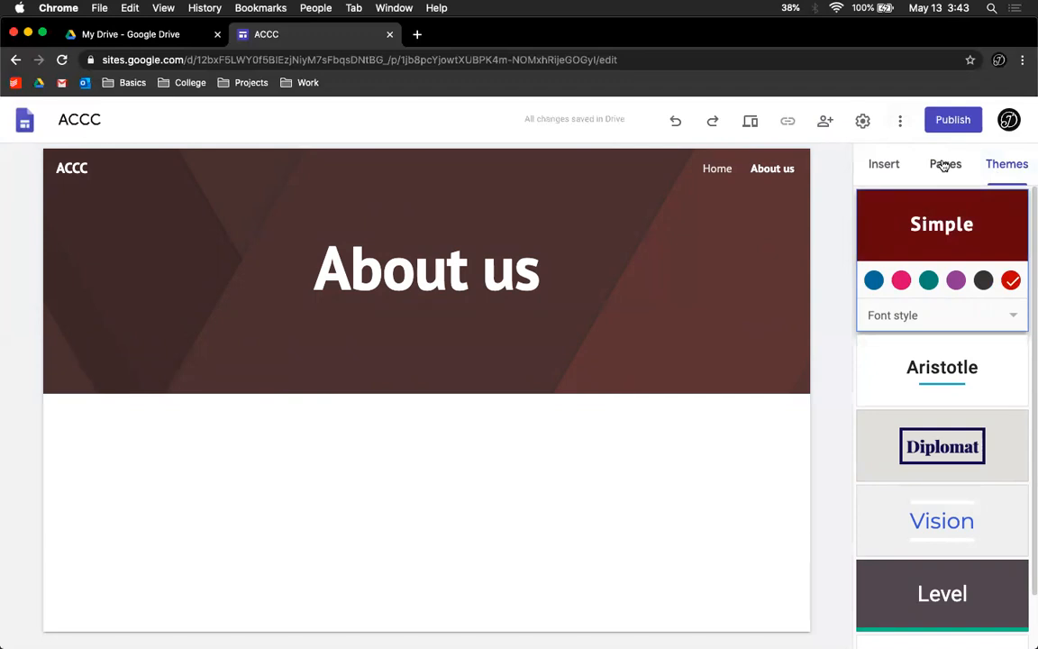
Step: Return to the Home page from the pages list
click(889, 164)
click(939, 171)
click(906, 234)
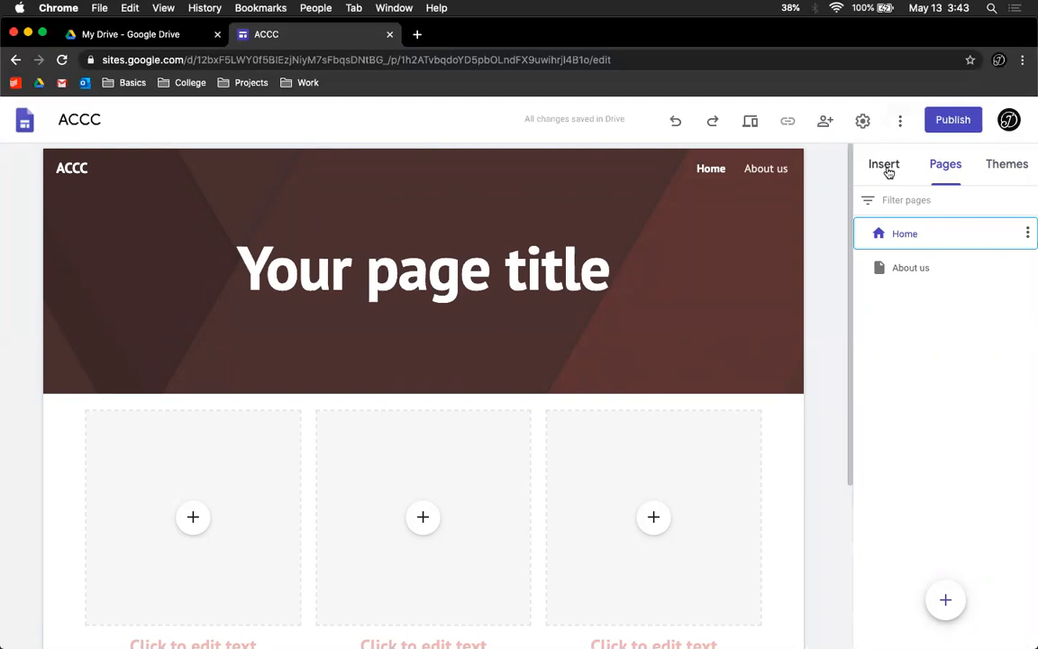
Step: Replace the Home page header title text with Welcome
click(888, 172)
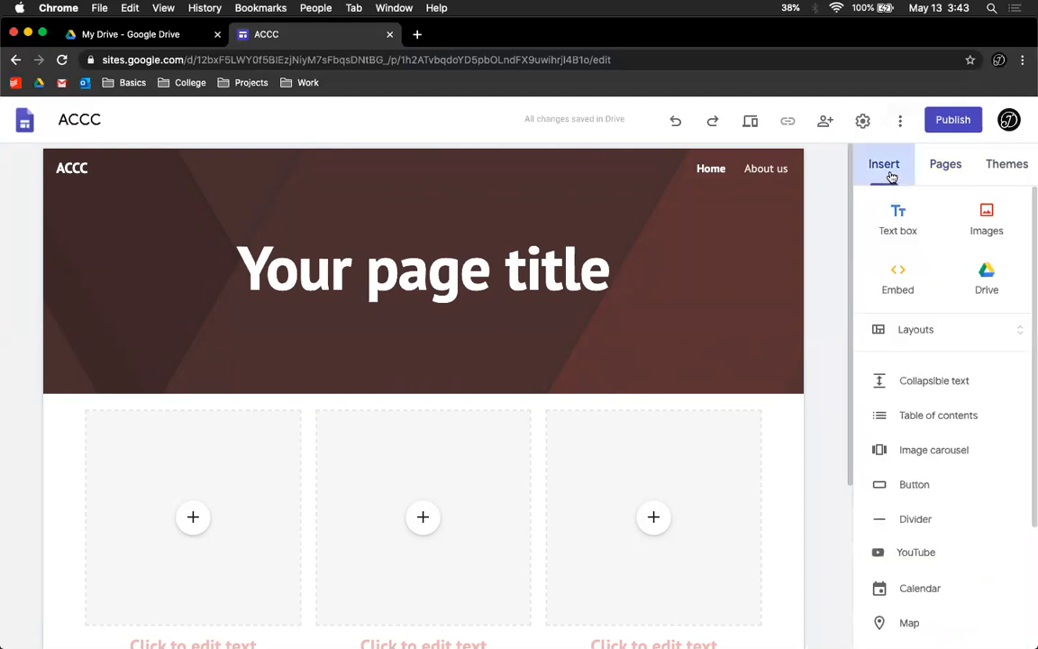
scroll(378, 356, down, 4)
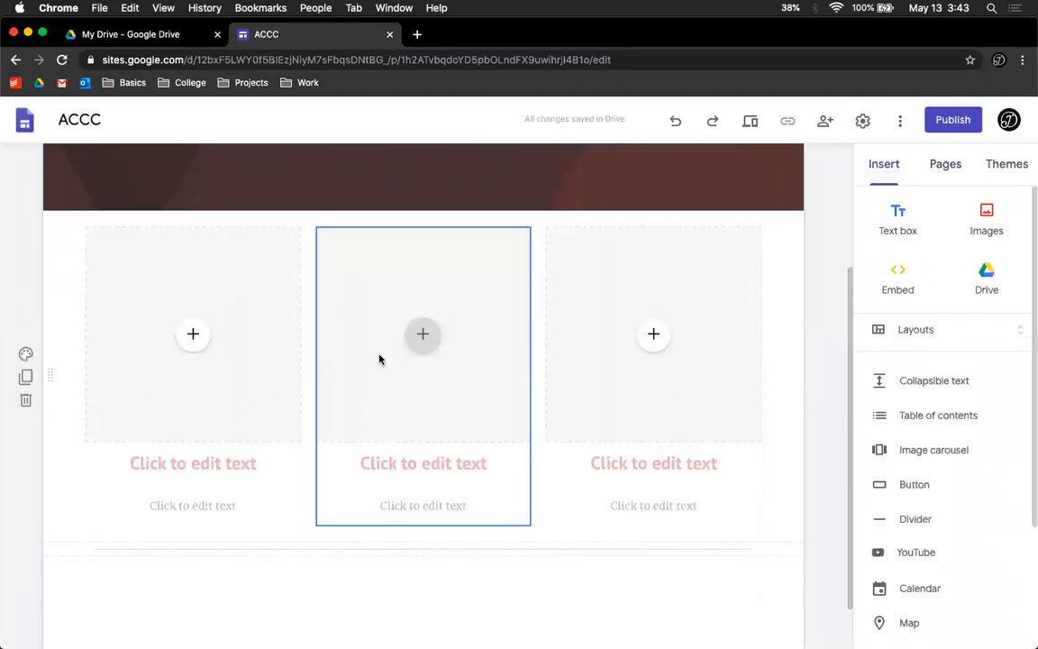
scroll(382, 356, up, 3)
click(440, 254)
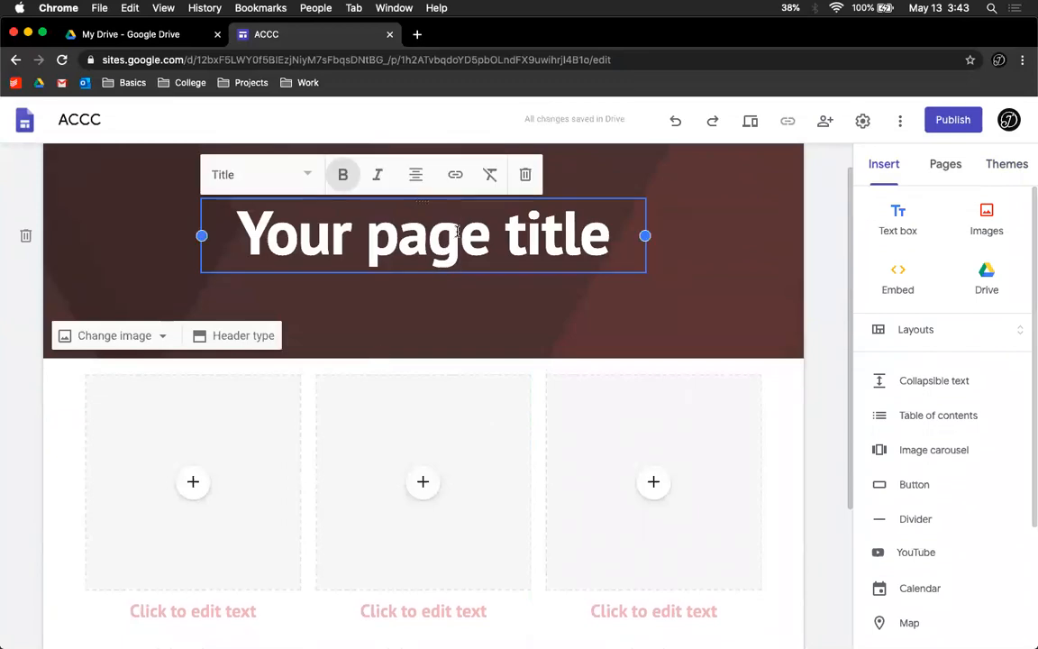
scroll(450, 288, up, 2)
triple_click(472, 252)
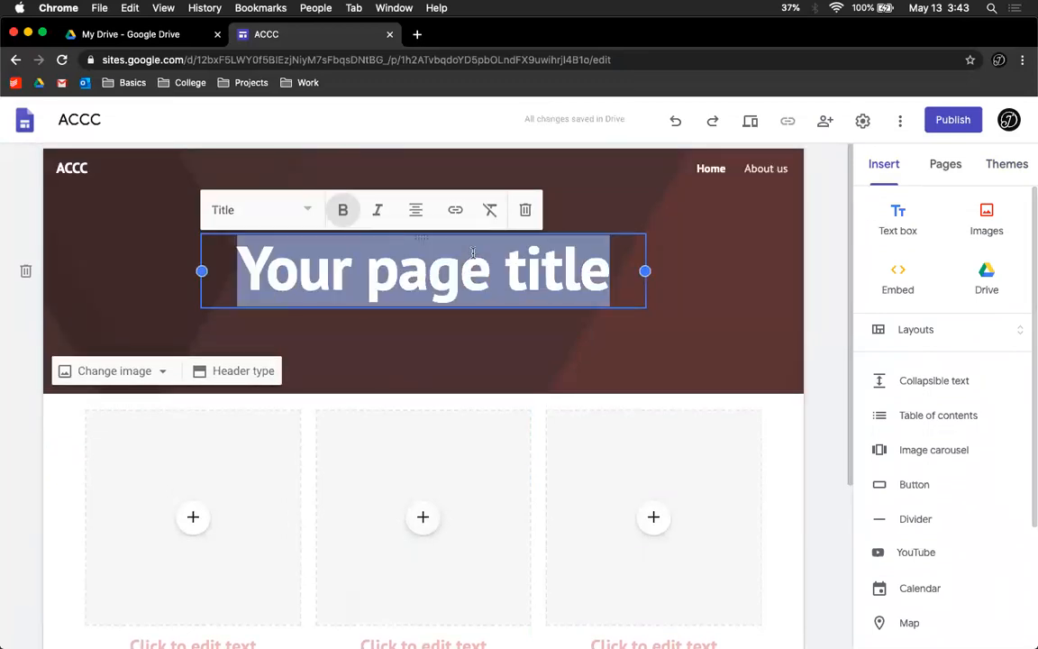
text(Home)
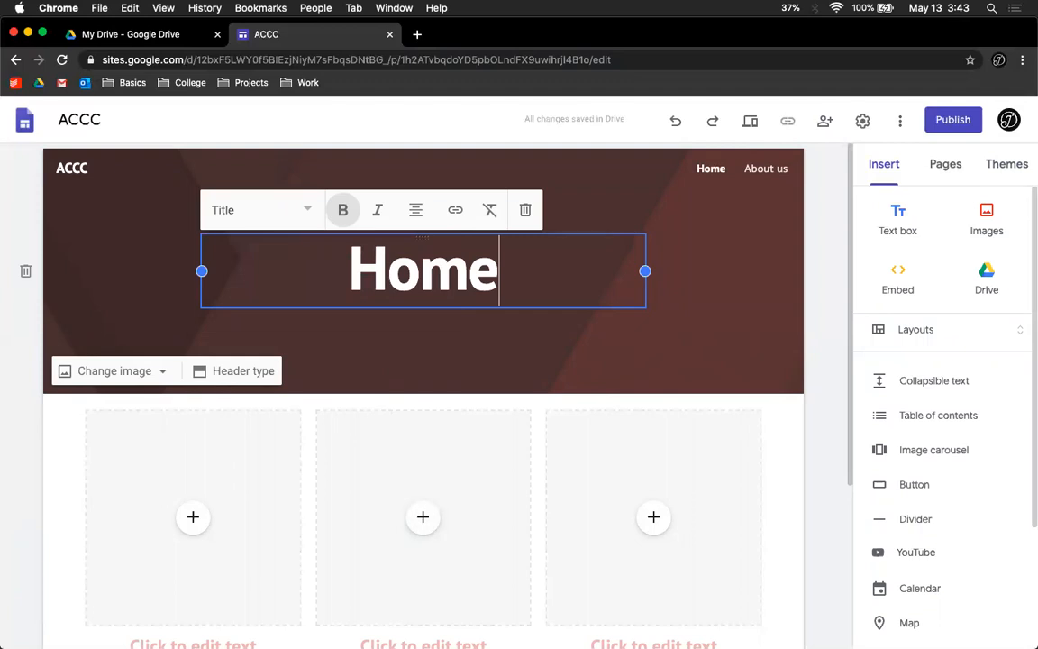
key(BackSpace)
key(BackSpace)
key(BackSpace)
key(BackSpace)
key(BackSpace)
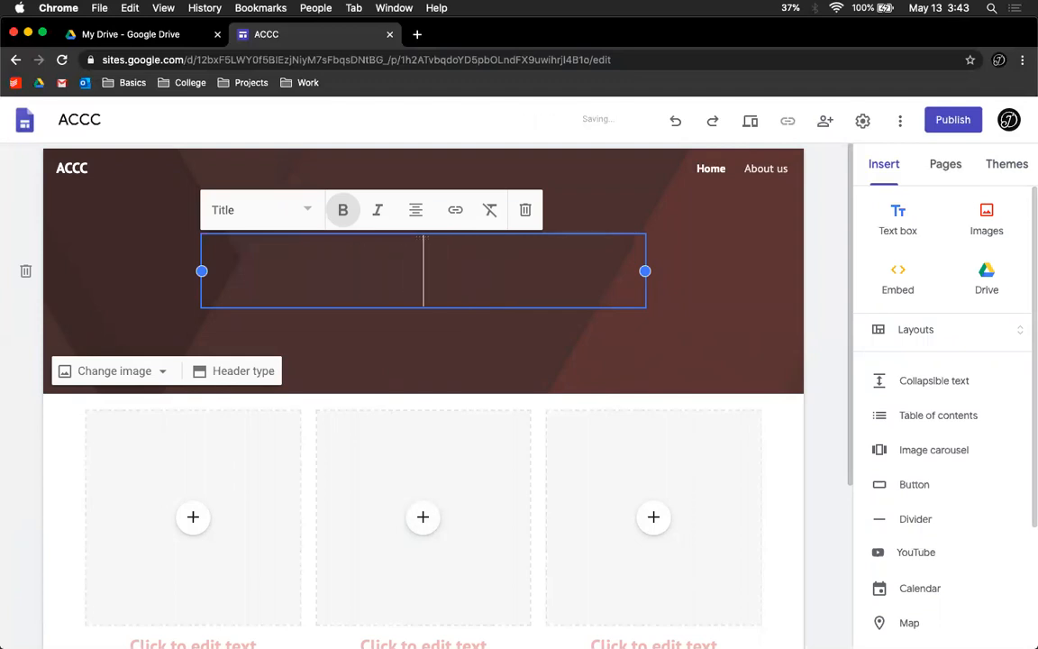
text(Welcom)
key(BackSpace)
key(BackSpace)
key(BackSpace)
text(lcome)
key(super+a)
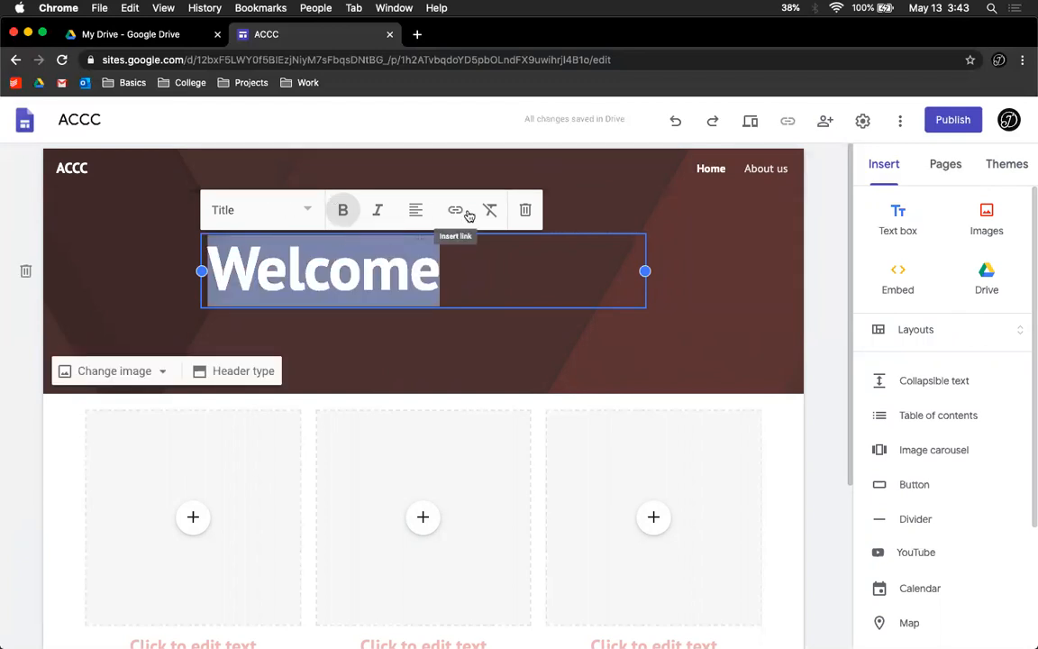
Step: Center-align the Welcome title and try its bold and italic formatting
click(410, 210)
click(418, 257)
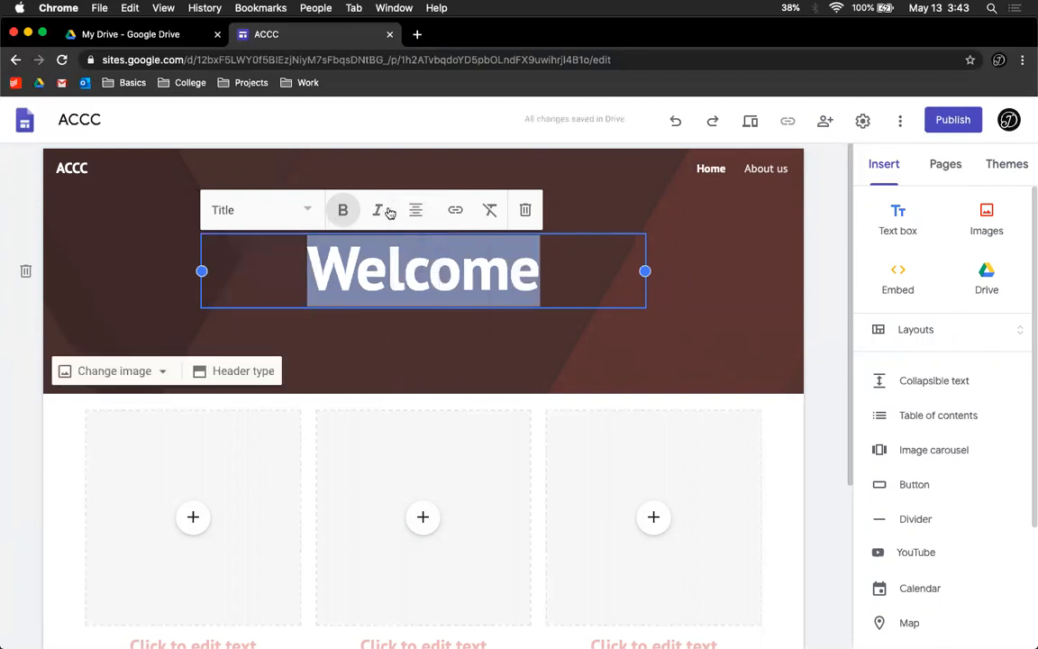
click(343, 210)
click(378, 210)
click(378, 210)
Step: Try several text styles on the Welcome title, ending with Heading
click(301, 210)
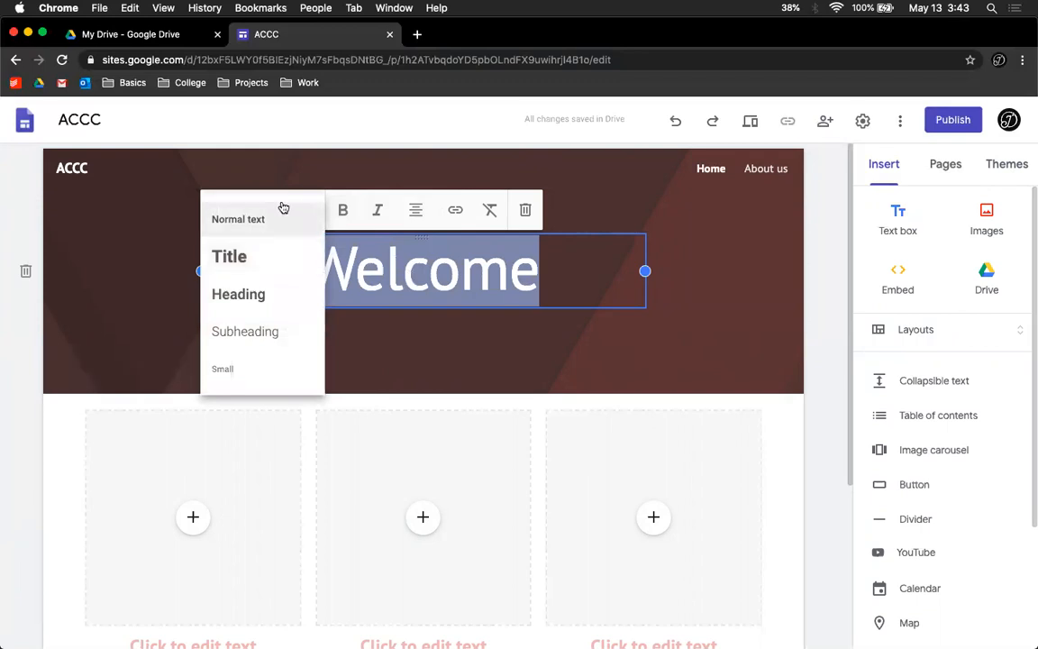
click(263, 258)
click(280, 210)
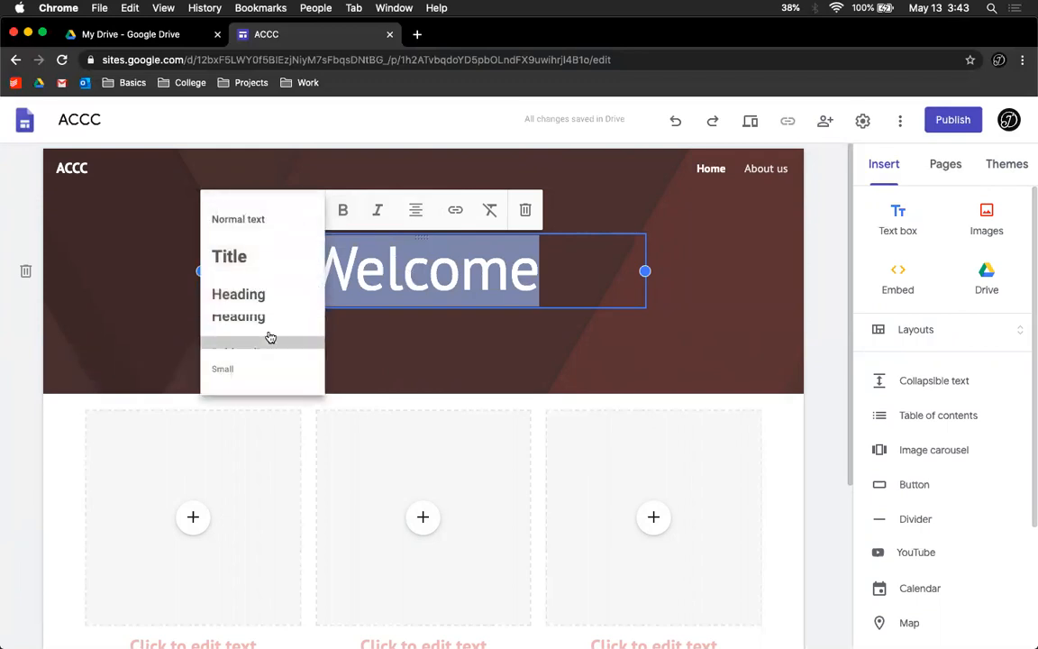
click(270, 337)
click(261, 232)
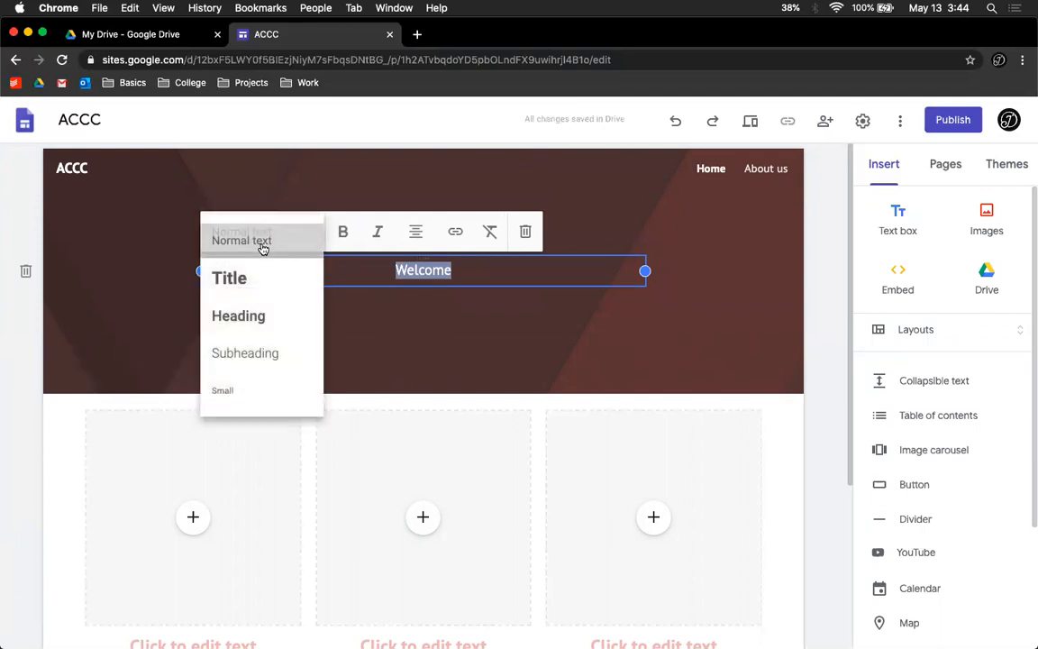
click(263, 245)
click(269, 239)
click(265, 391)
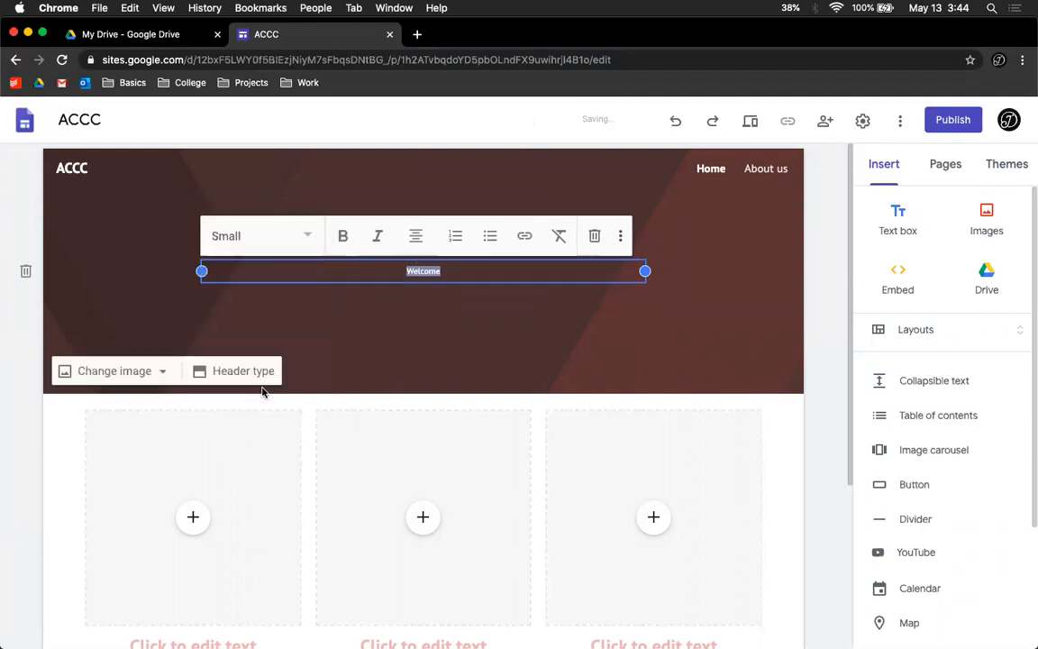
click(252, 237)
click(273, 324)
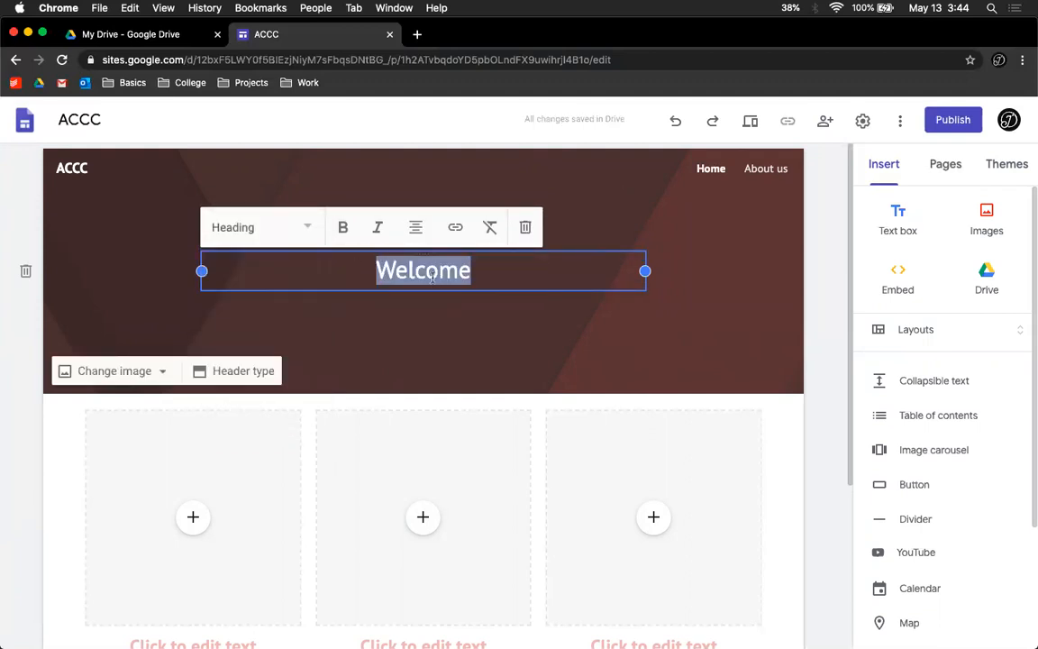
Step: Delete the Welcome title box from the header after dismissing the link editor
click(456, 227)
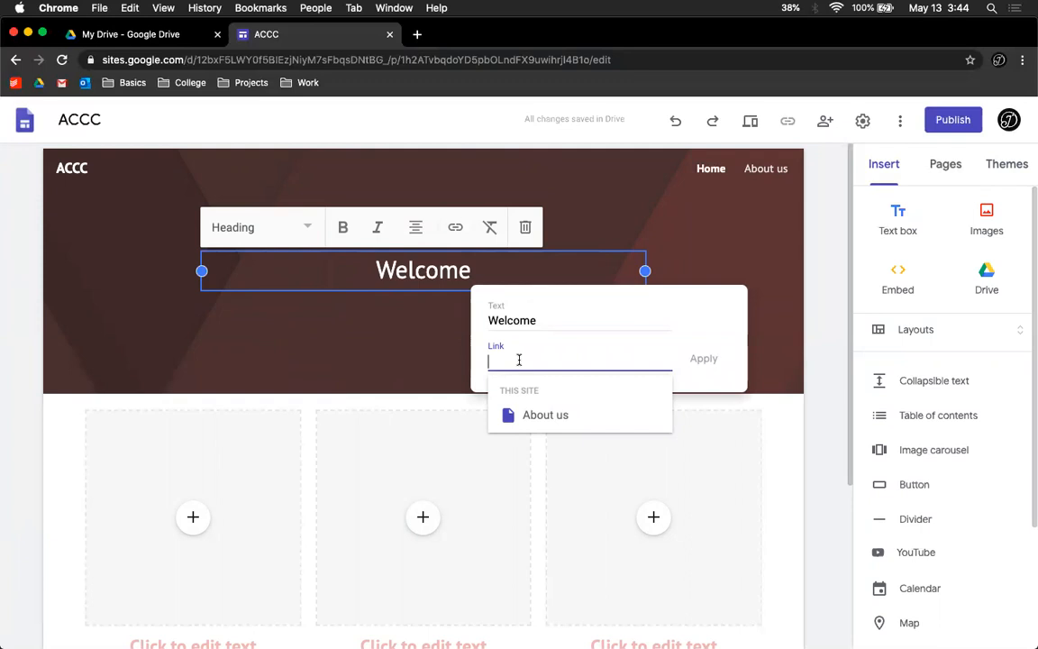
click(651, 225)
click(440, 269)
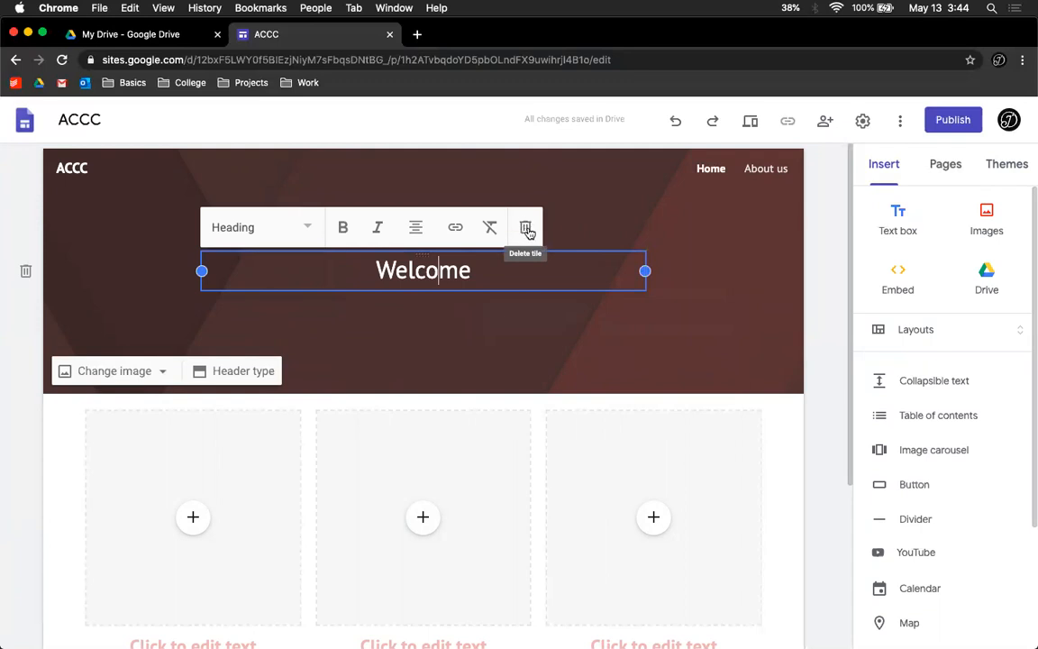
click(526, 229)
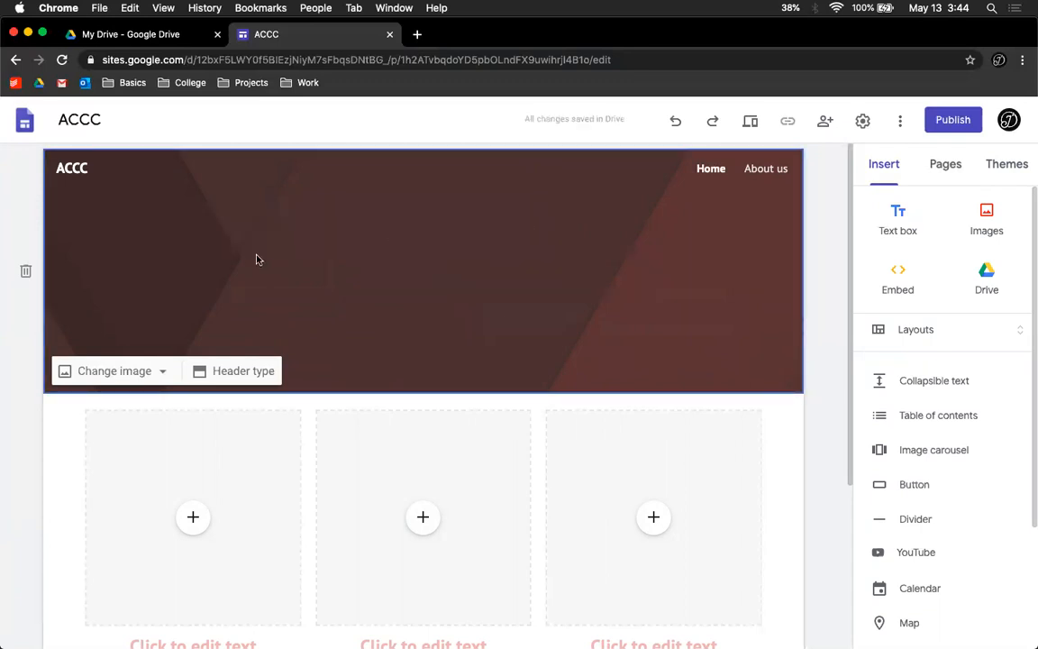
Step: Add a new text box in the header containing Welcome
double_click(368, 301)
click(370, 304)
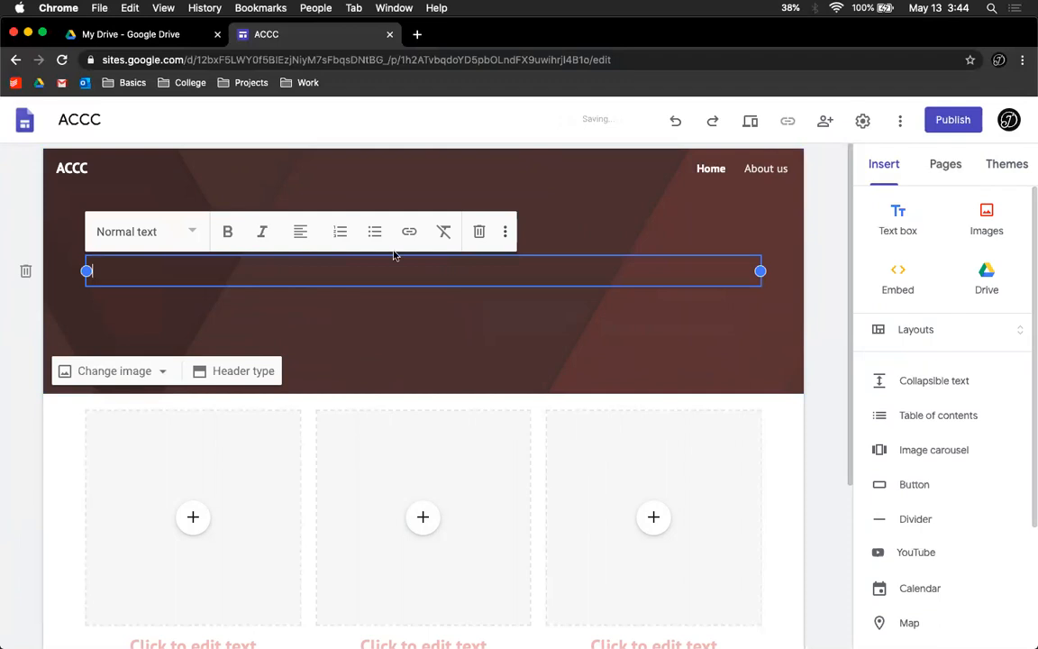
text(Welcome)
key(super+a)
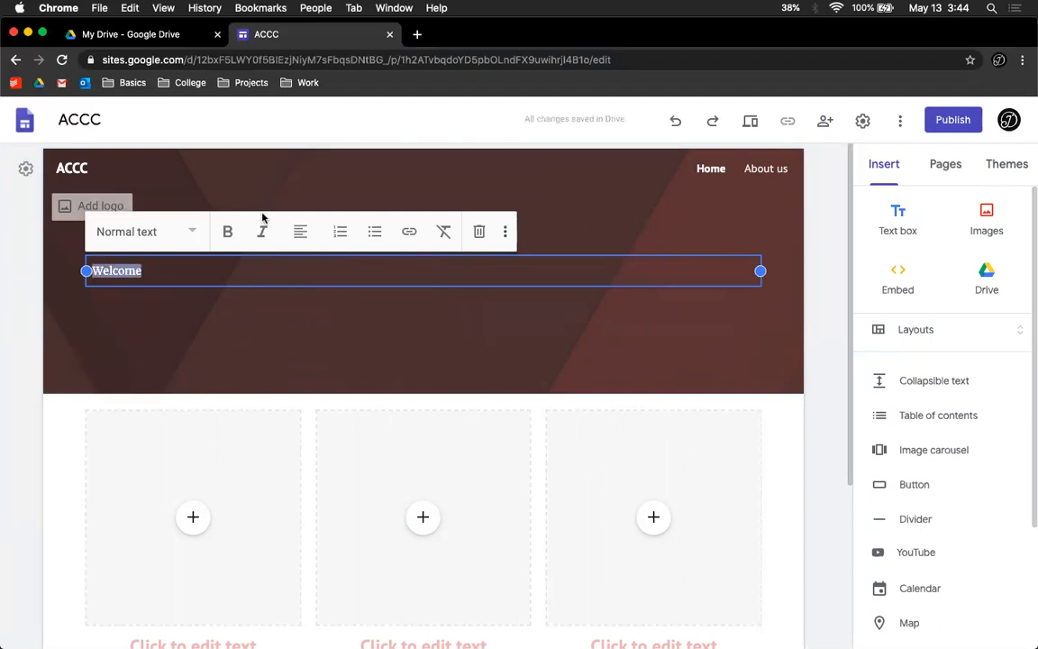
Step: Center the new Welcome text and set its style to Heading
click(300, 232)
click(285, 283)
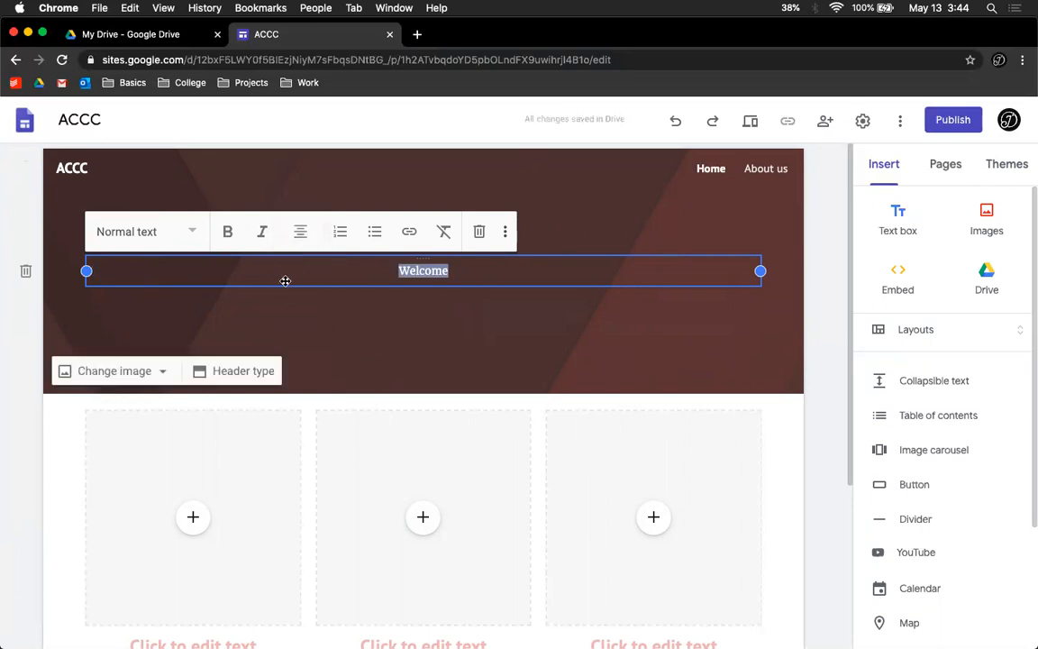
click(236, 335)
double_click(388, 270)
click(183, 236)
click(162, 318)
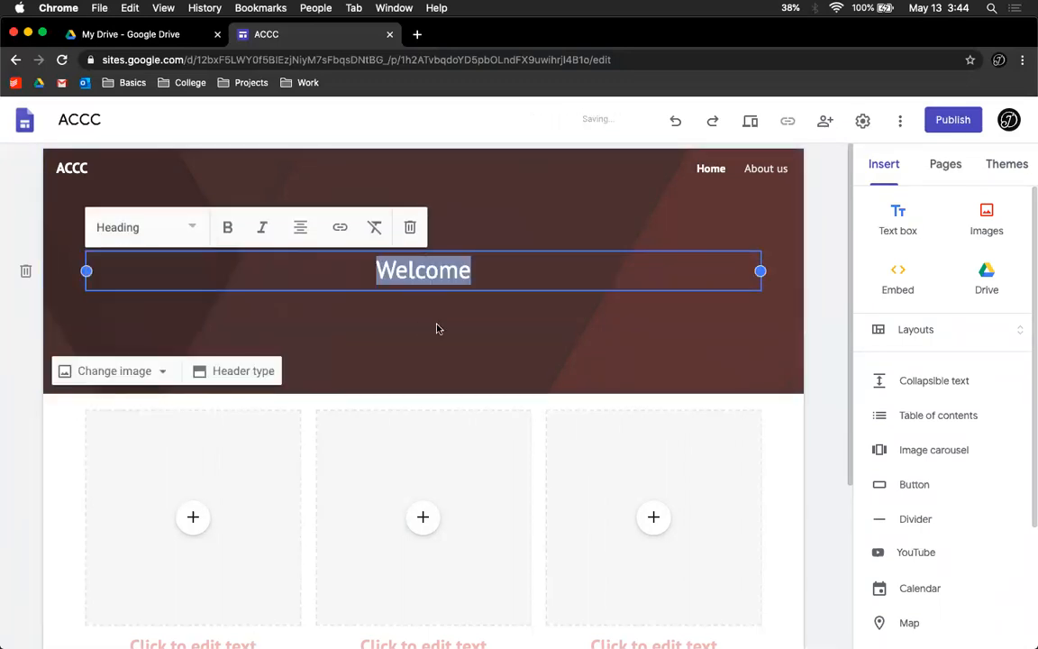
click(438, 327)
Step: Replace the header image with a cat photo found by searching Cats in the image picker
scroll(530, 372, down, 5)
scroll(531, 372, up, 5)
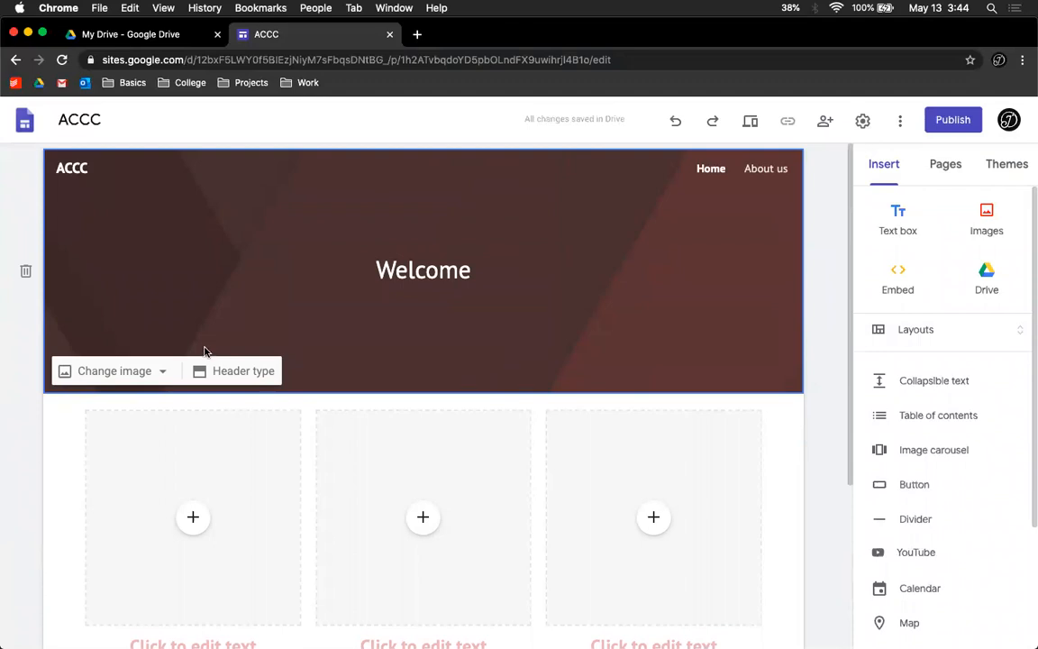
click(159, 373)
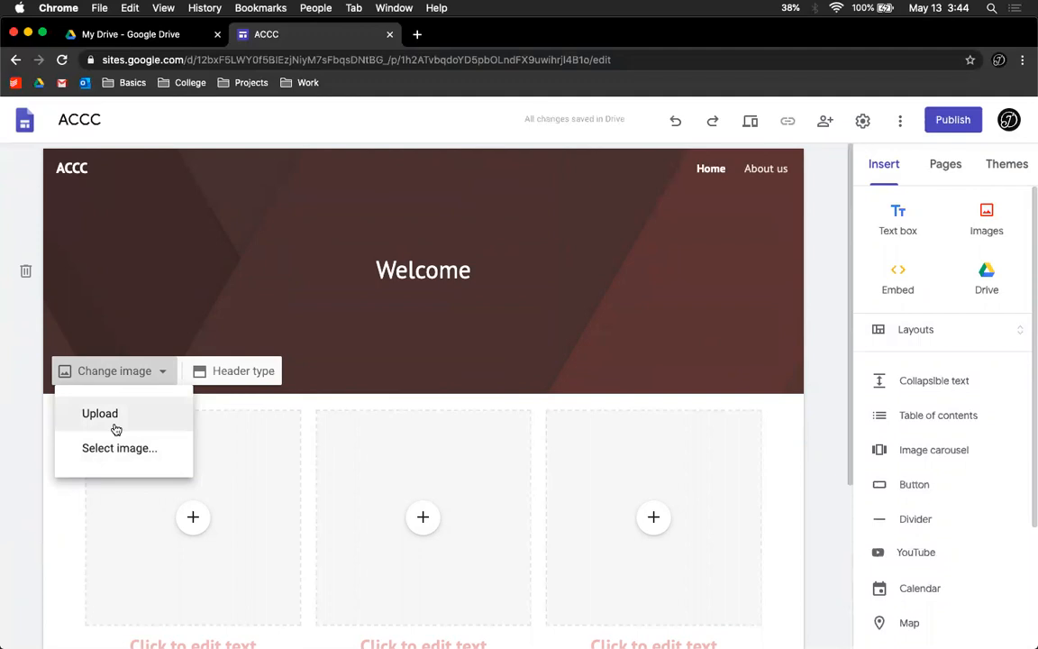
click(110, 451)
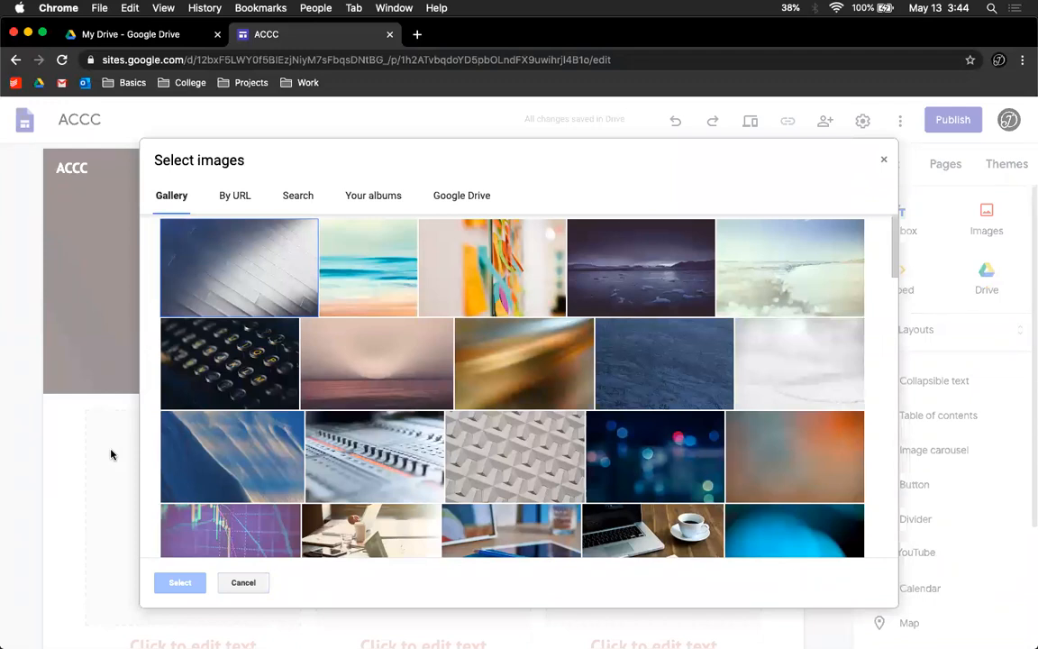
click(238, 193)
click(301, 195)
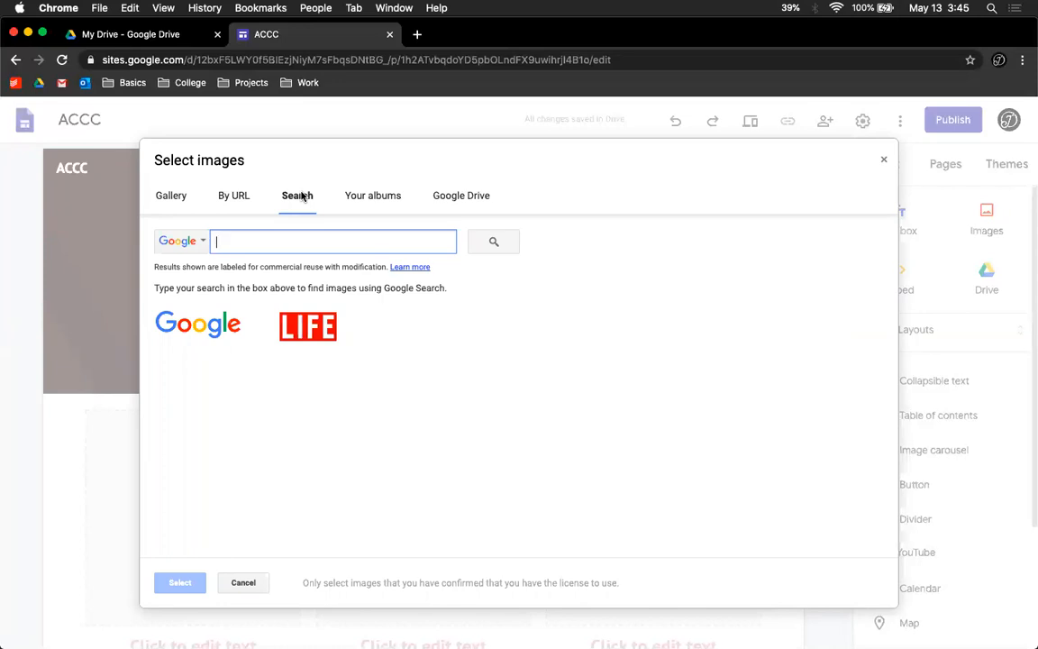
text(Cats)
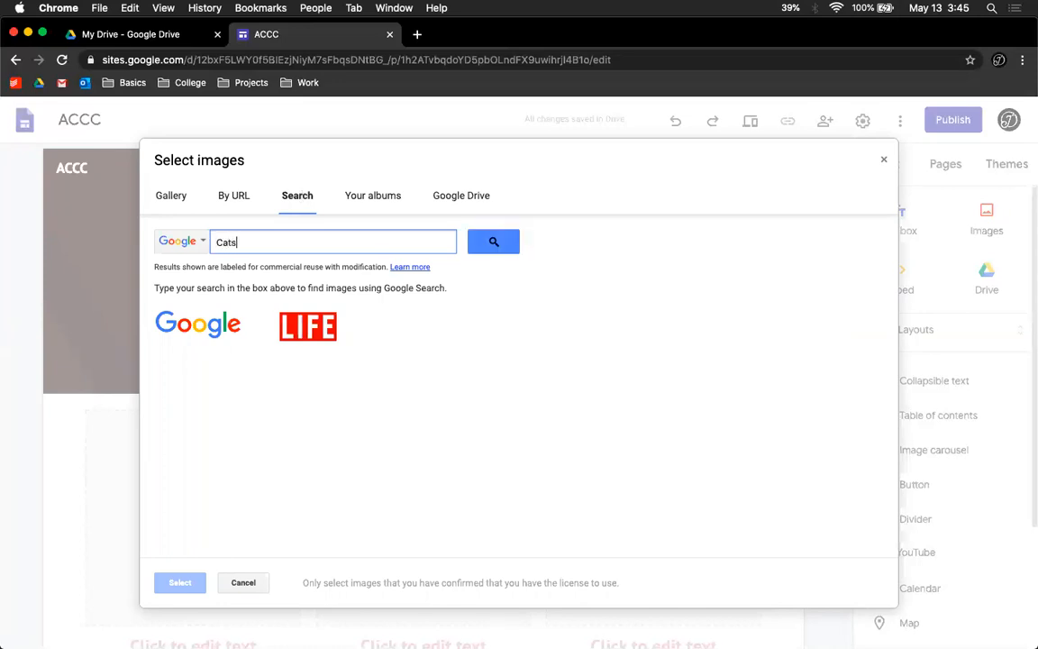
key(Return)
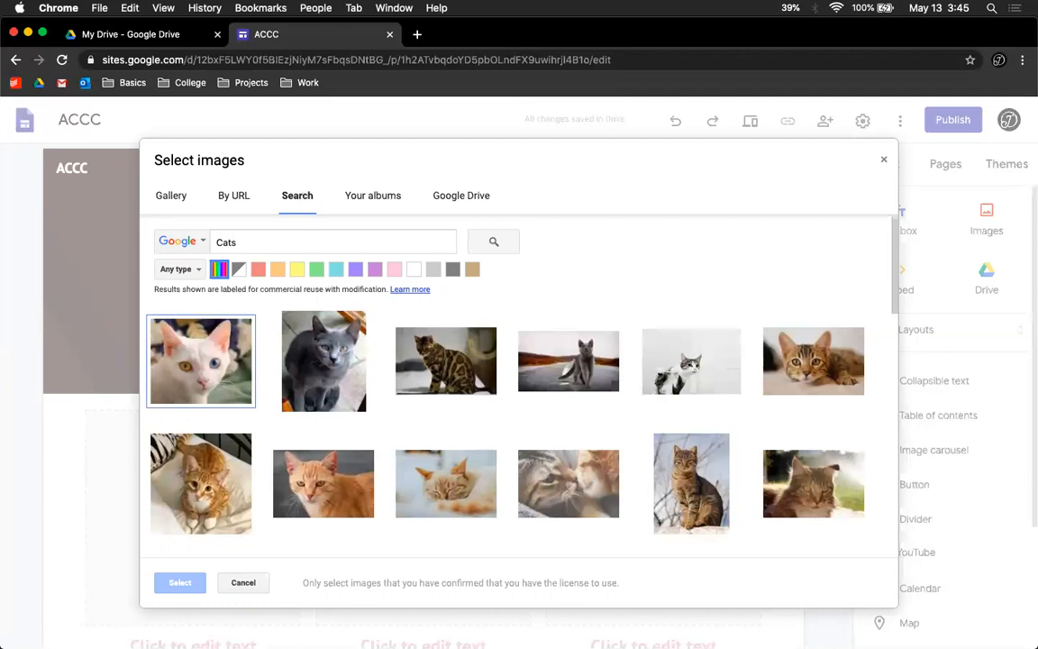
scroll(616, 473, down, 3)
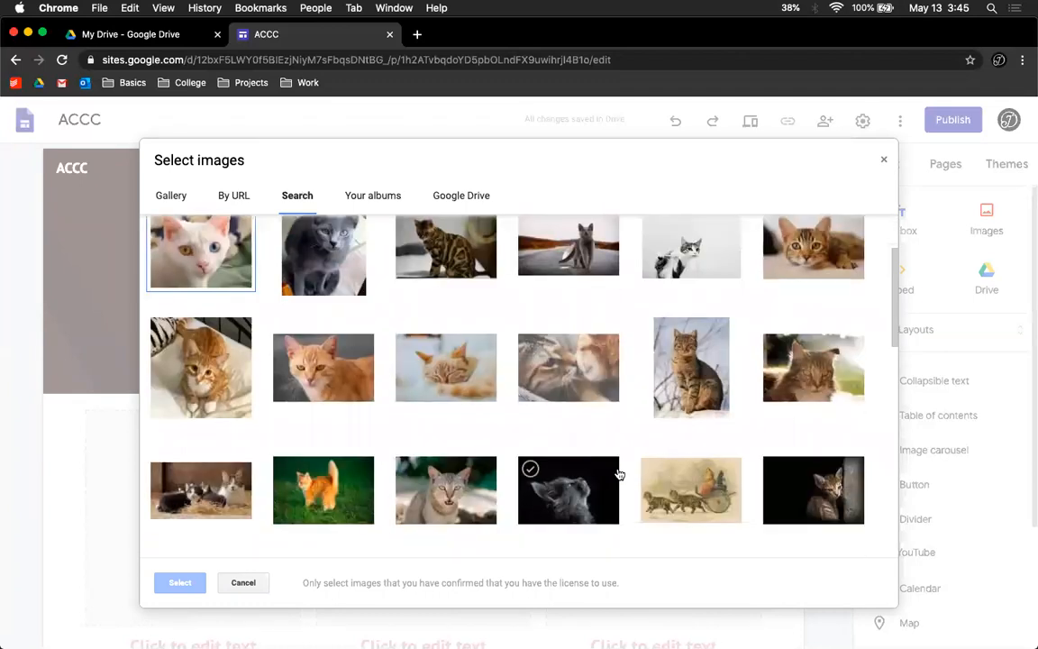
click(581, 371)
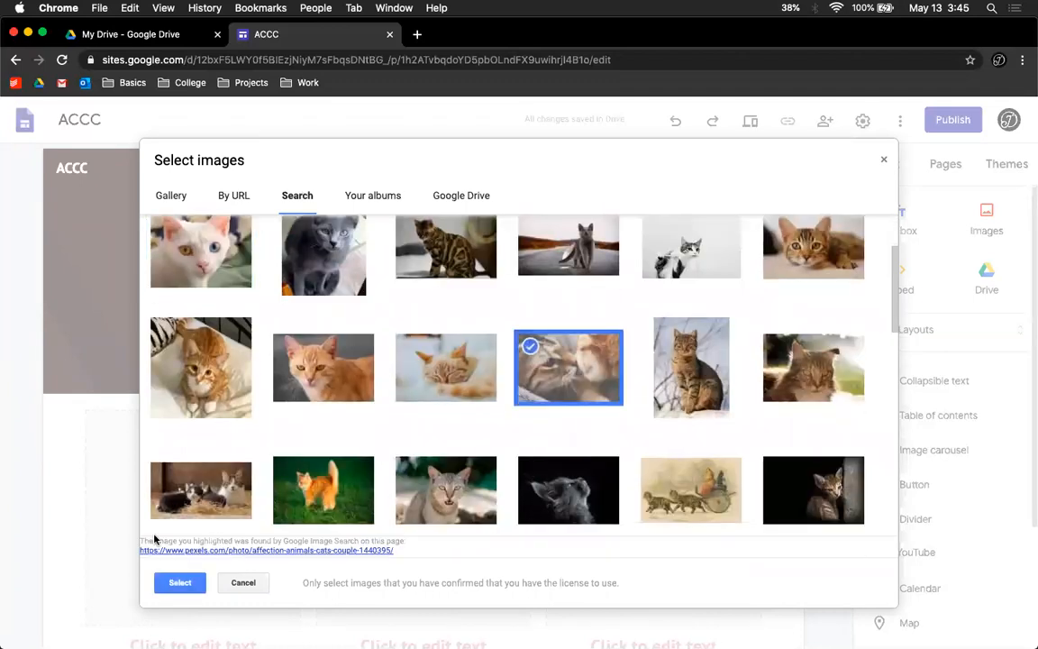
click(168, 582)
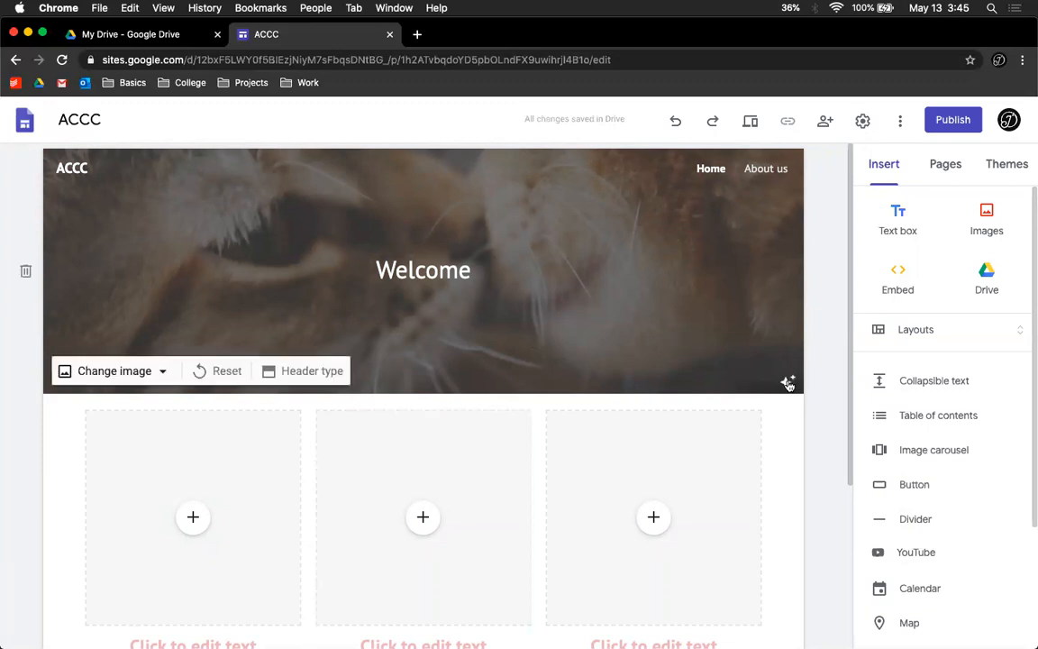
Step: Set the header type to Cover after toggling readability adjustment off and on
click(788, 383)
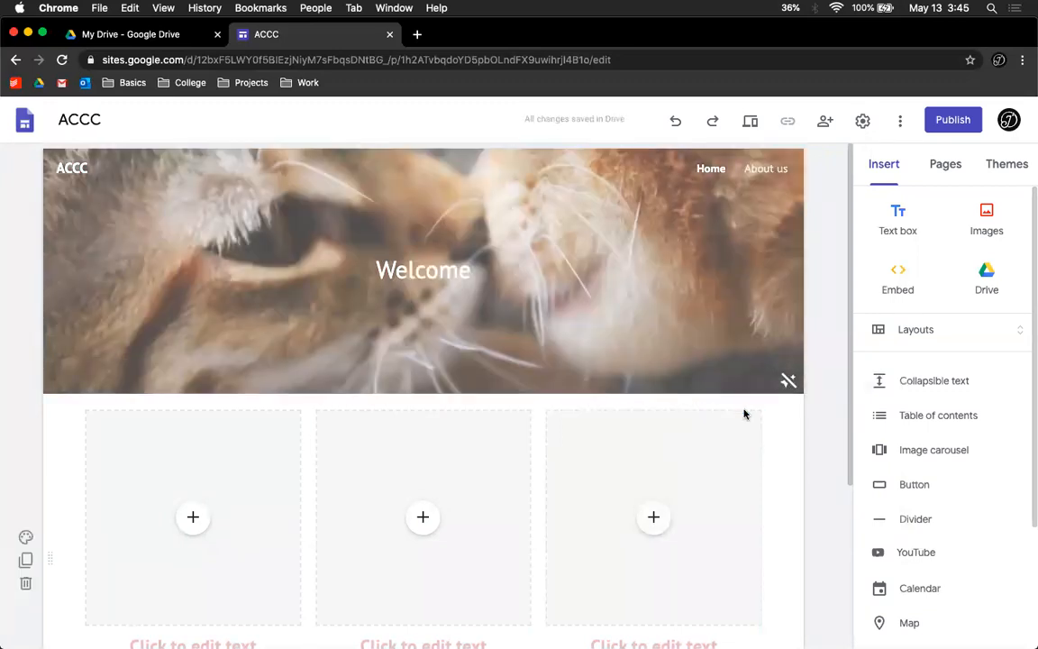
click(788, 382)
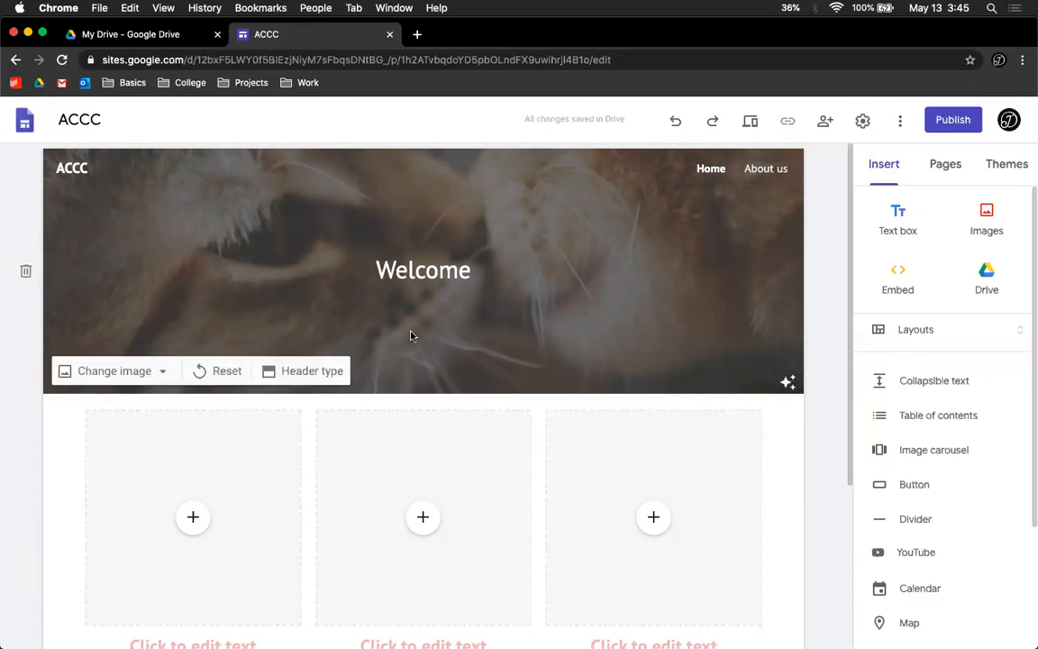
click(305, 369)
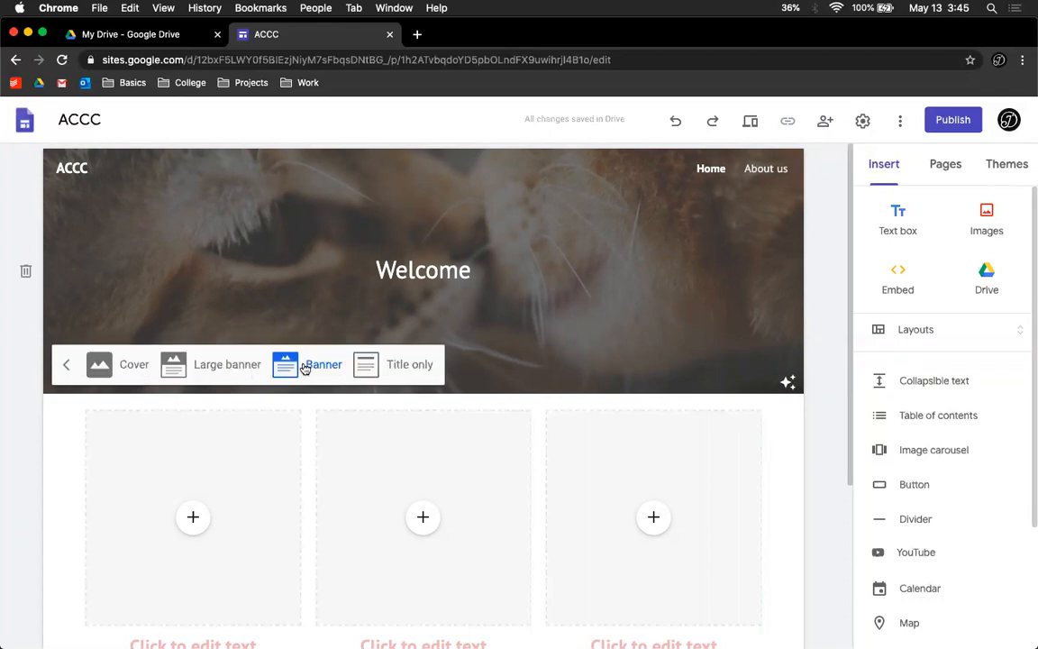
click(101, 365)
scroll(595, 389, down, 2)
scroll(596, 389, up, 2)
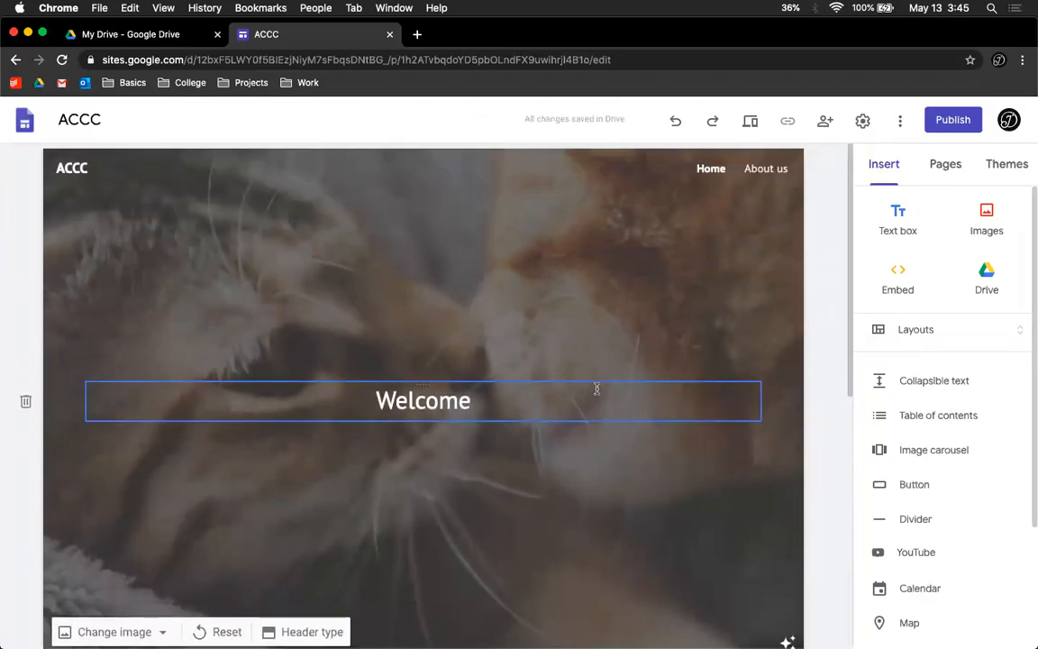
scroll(595, 389, down, 5)
scroll(596, 389, up, 5)
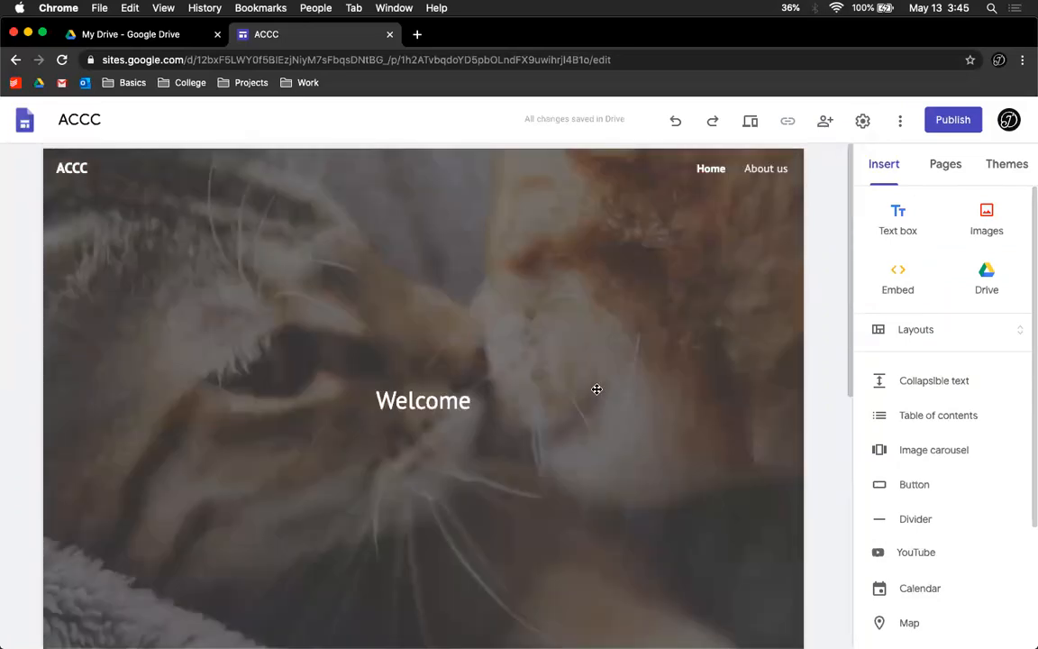
scroll(655, 500, down, 2)
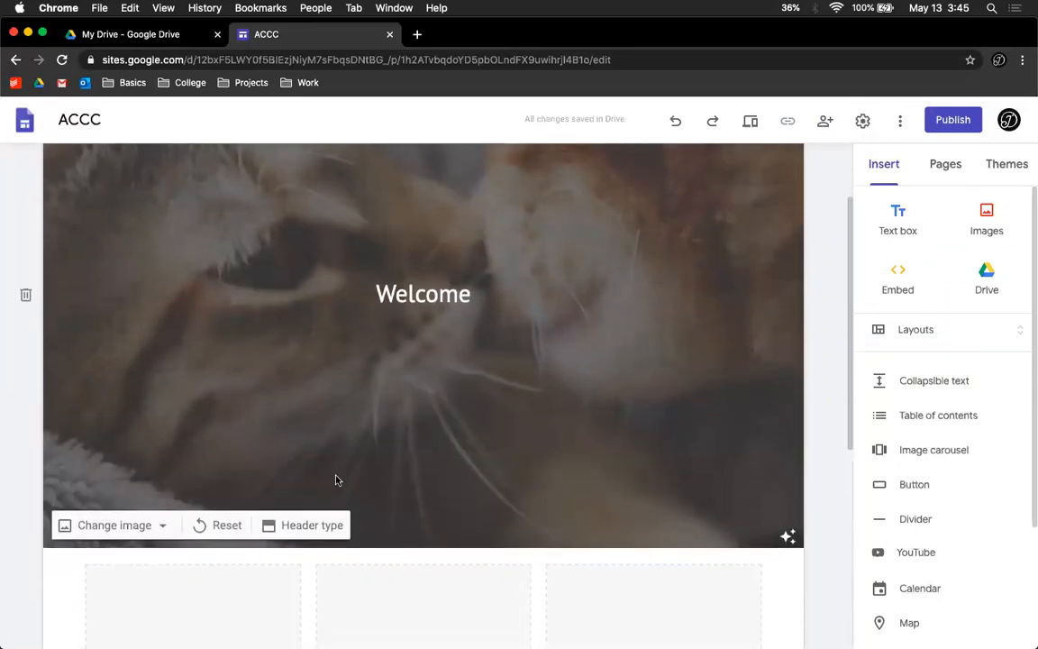
Step: Set the header type to Large banner after trying Title only and Banner
click(297, 524)
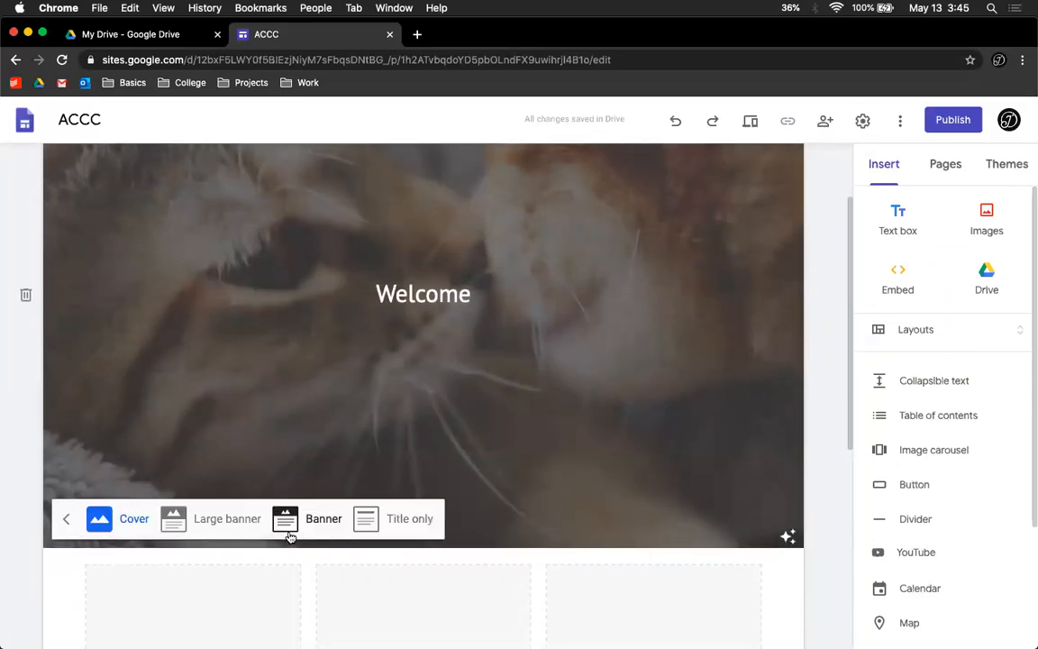
click(386, 521)
click(286, 259)
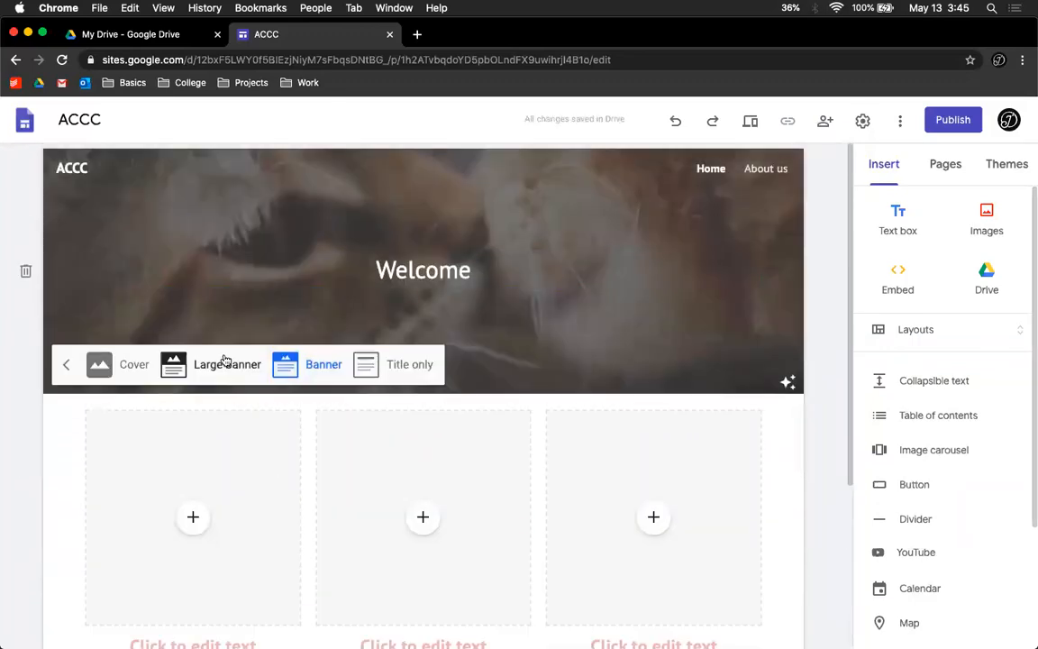
click(225, 362)
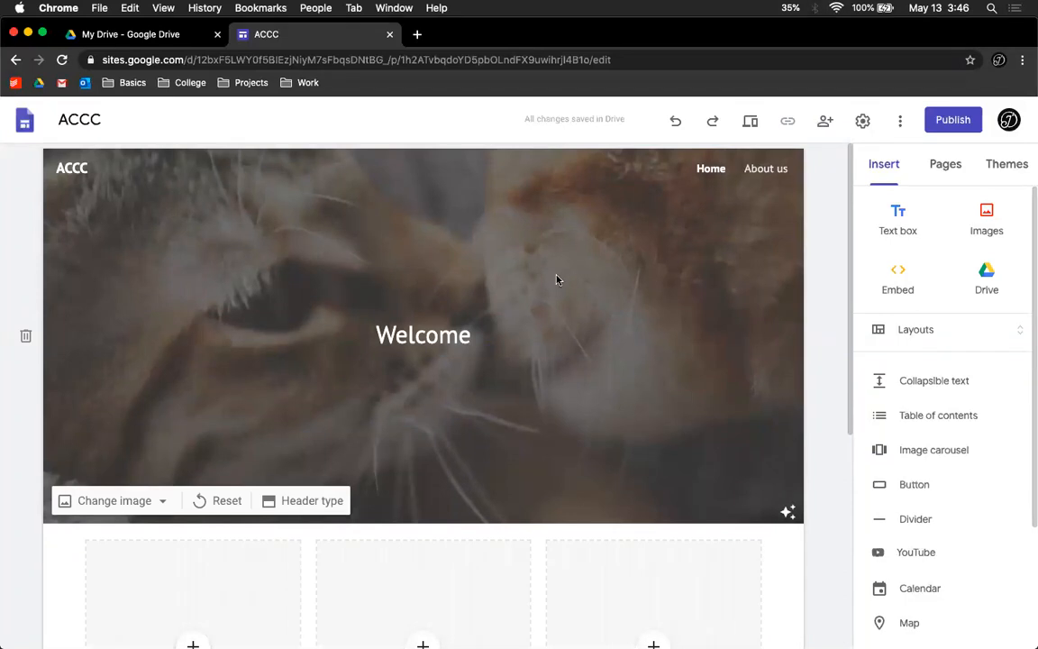
Step: Insert a gray and white cat photo into the first image tile by searching Google images for cat
scroll(386, 260, down, 5)
click(195, 408)
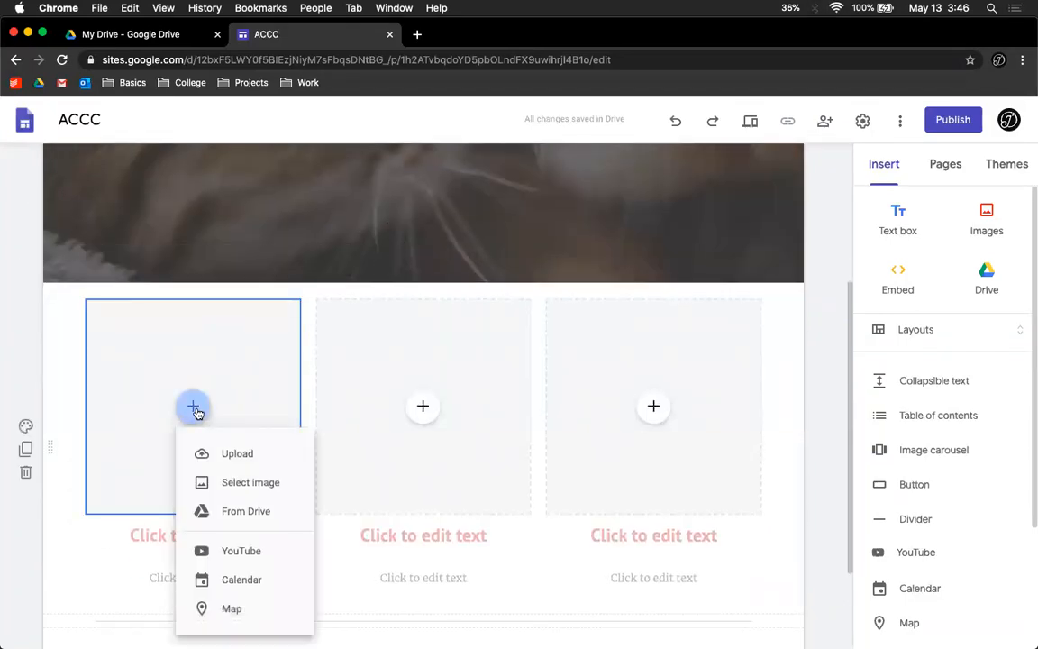
click(72, 332)
scroll(70, 329, down, 2)
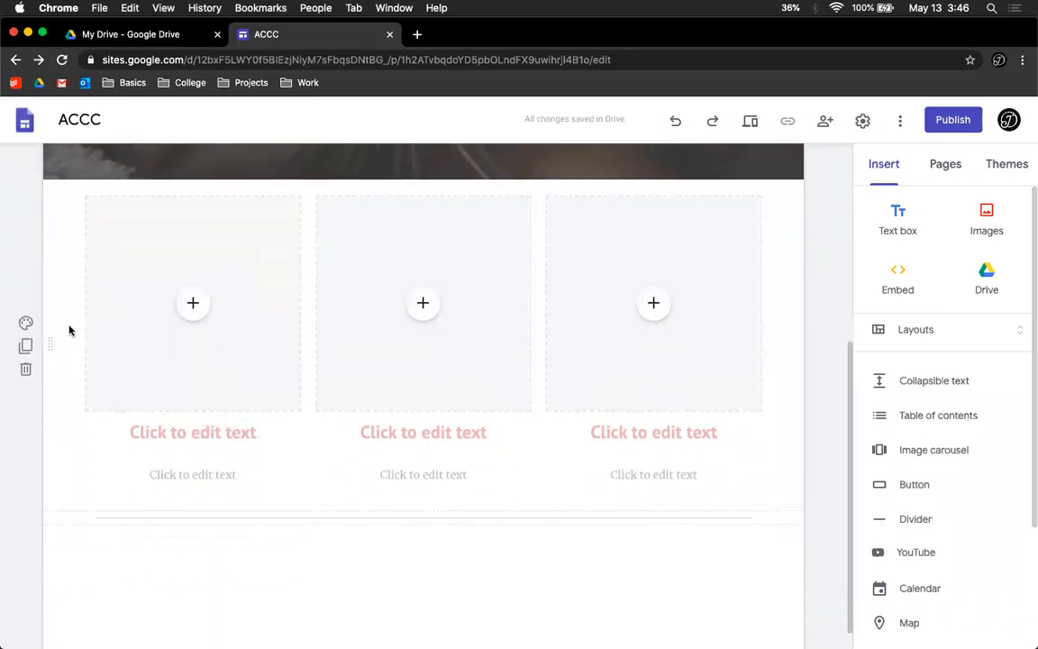
click(192, 307)
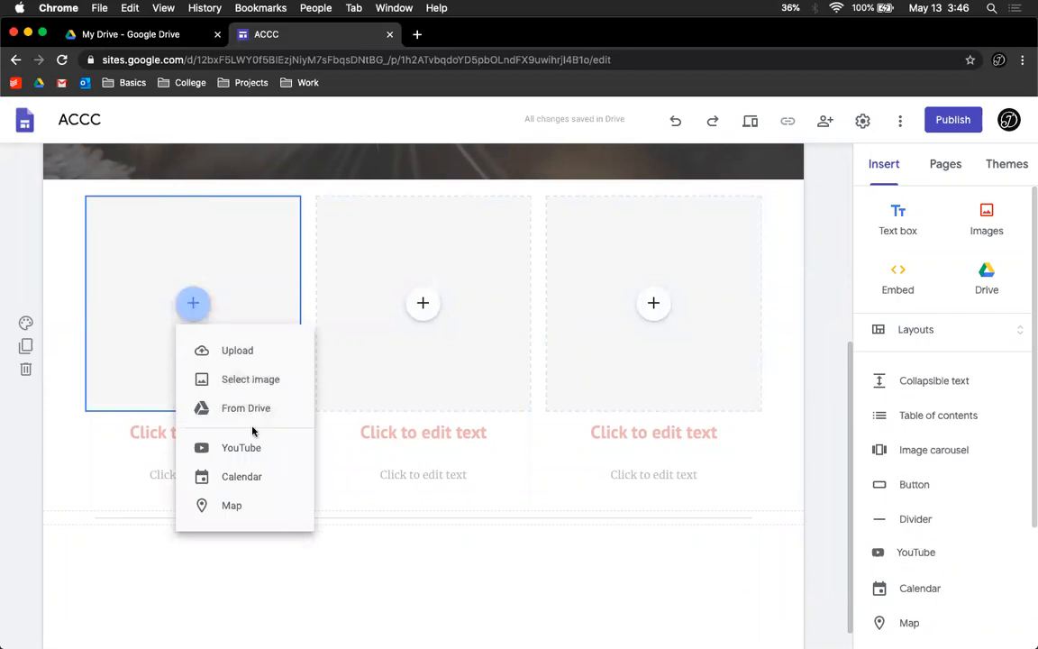
click(250, 379)
click(311, 208)
text(cat)
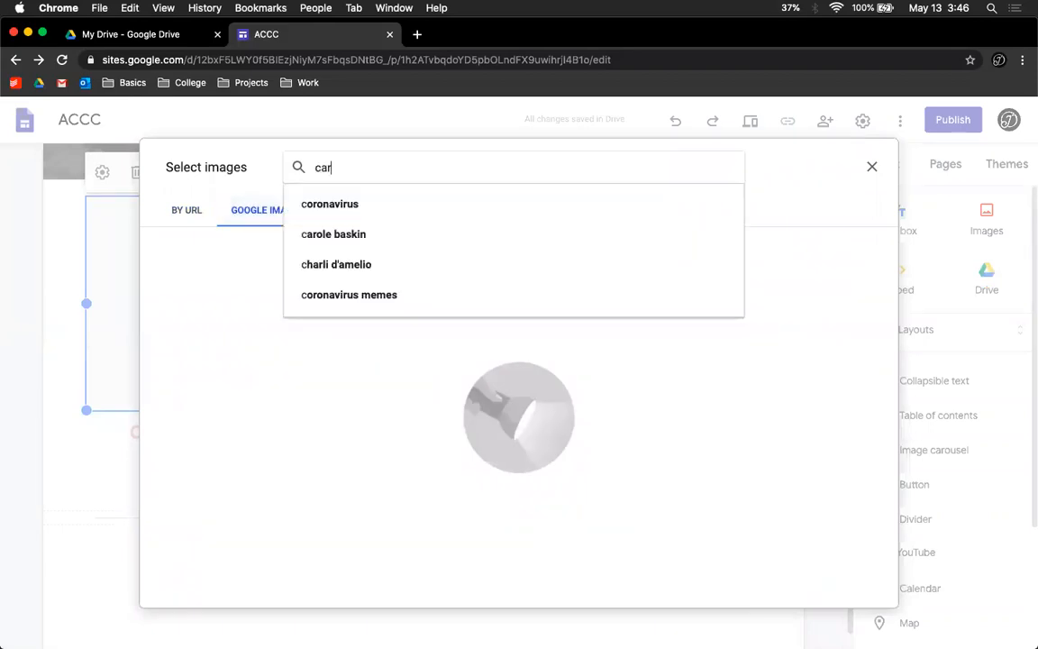
key(Return)
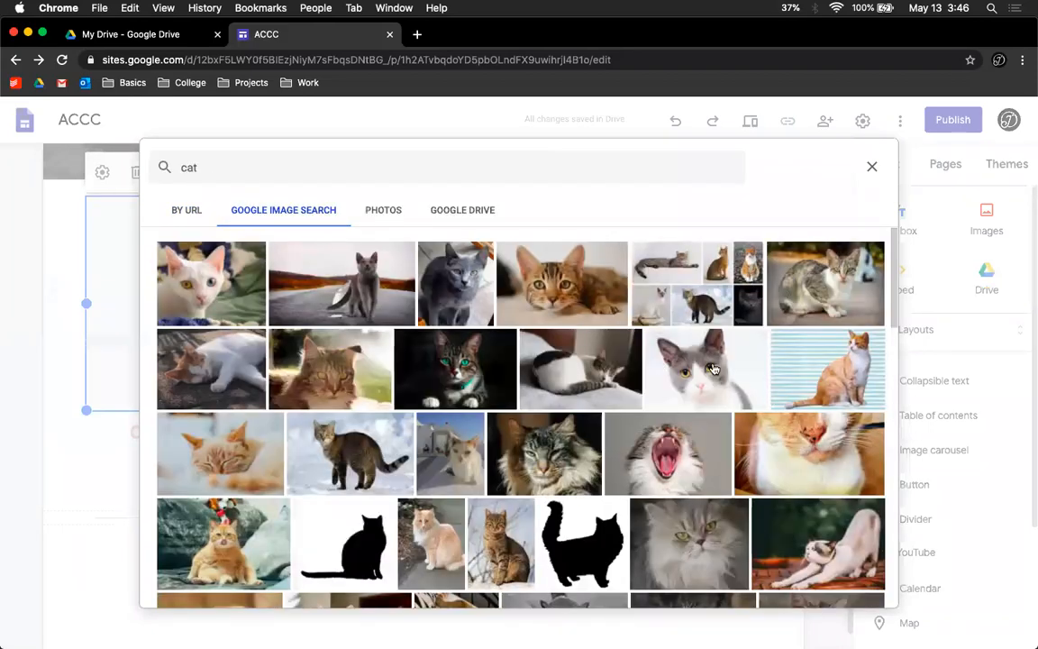
click(710, 370)
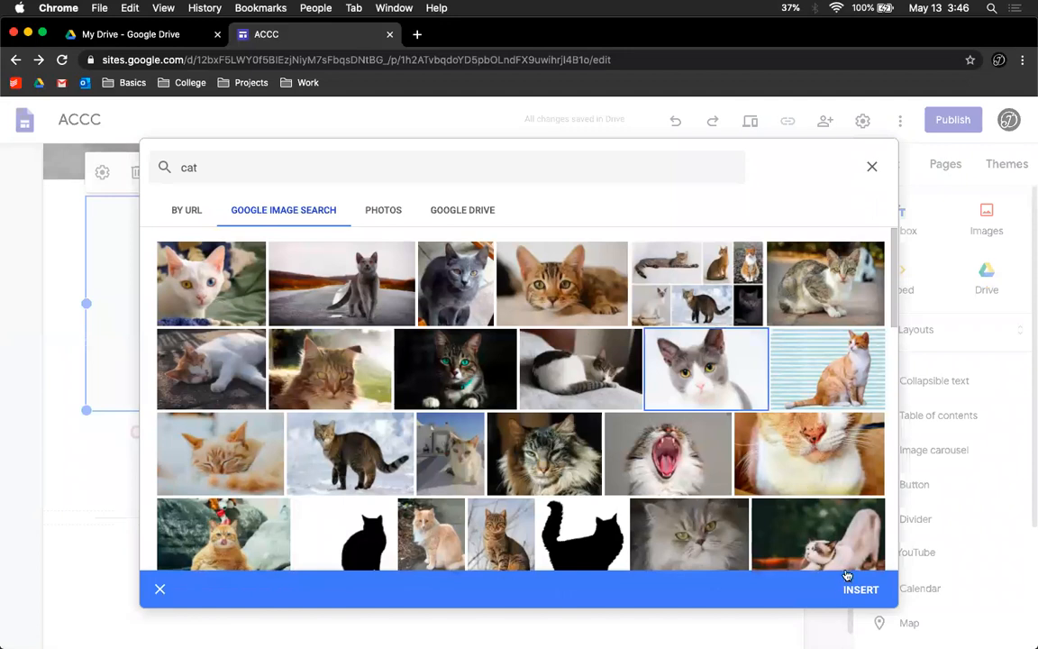
click(852, 587)
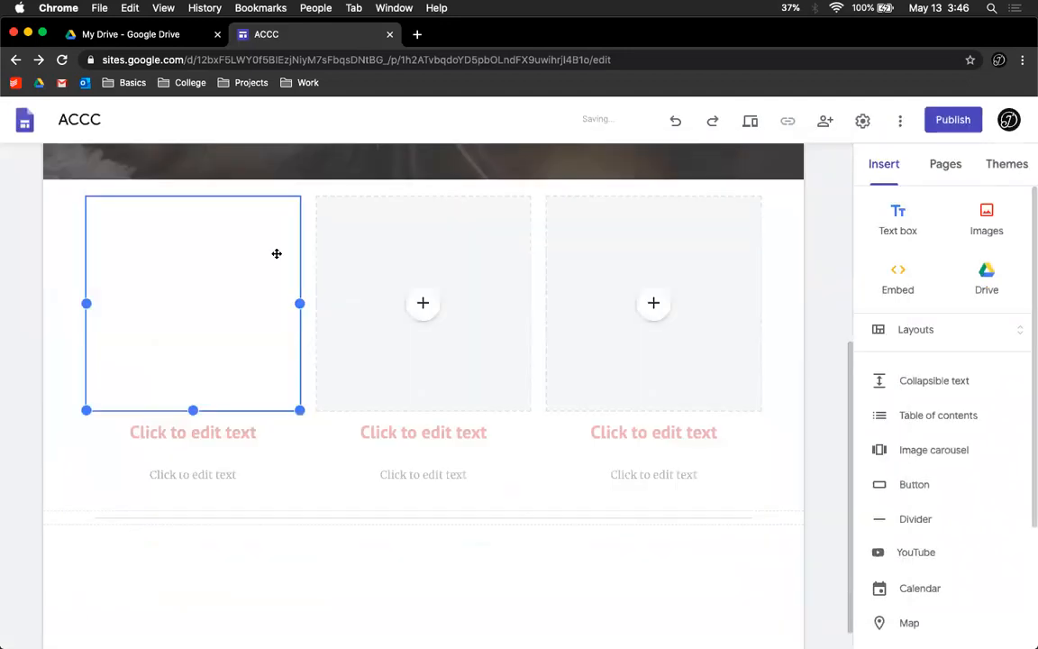
Step: Insert an orange kitten photo into the second image tile by searching Google images for cats
click(377, 229)
click(423, 304)
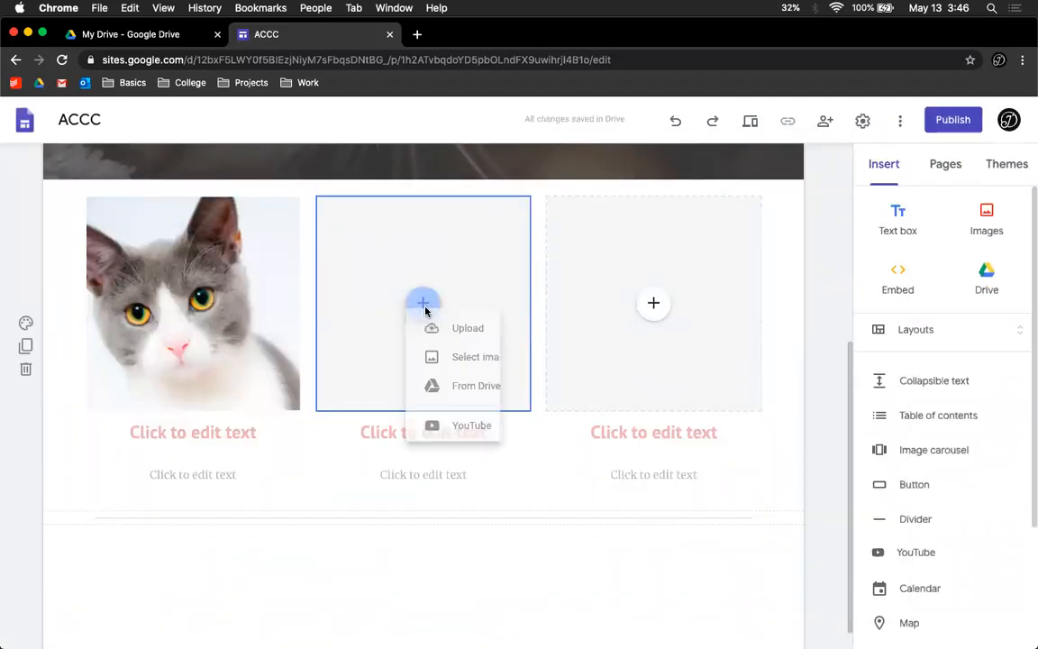
click(477, 382)
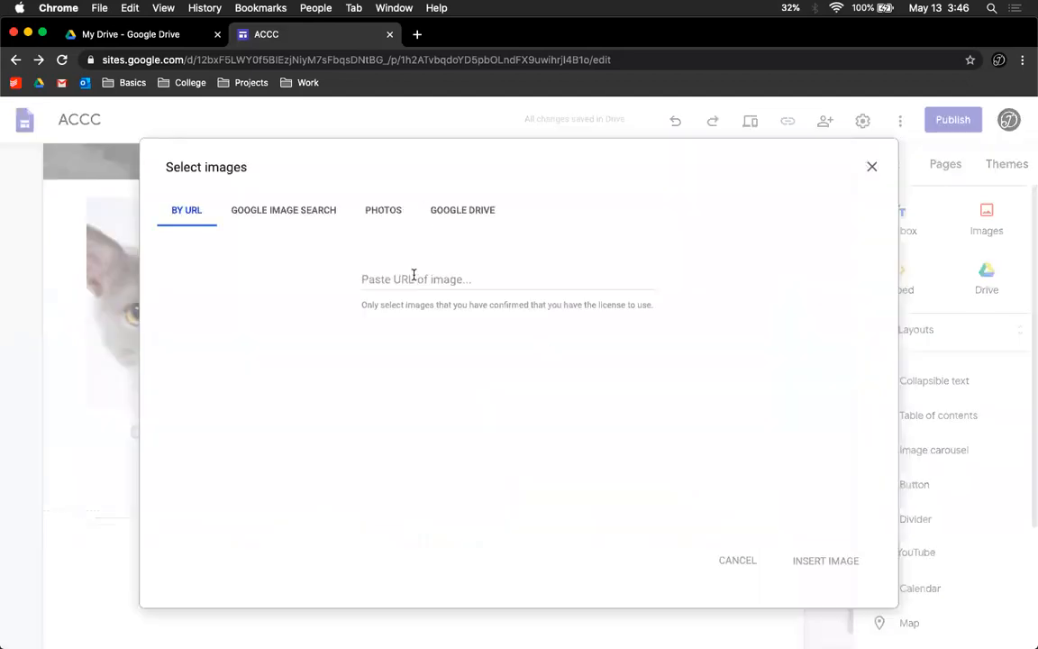
click(301, 206)
click(419, 172)
text(cats)
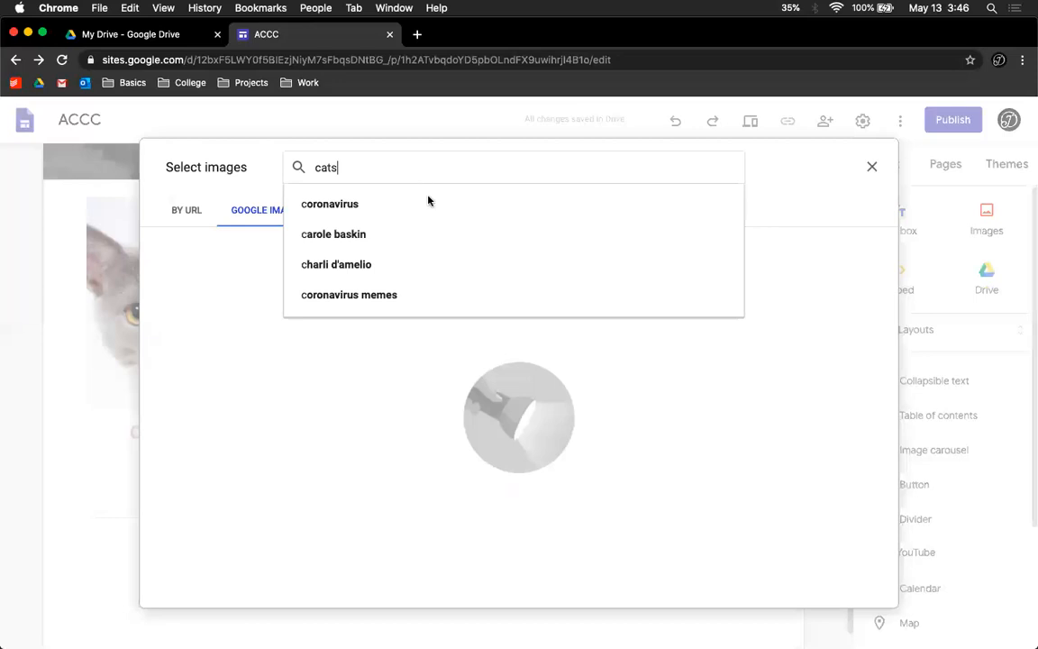
key(Return)
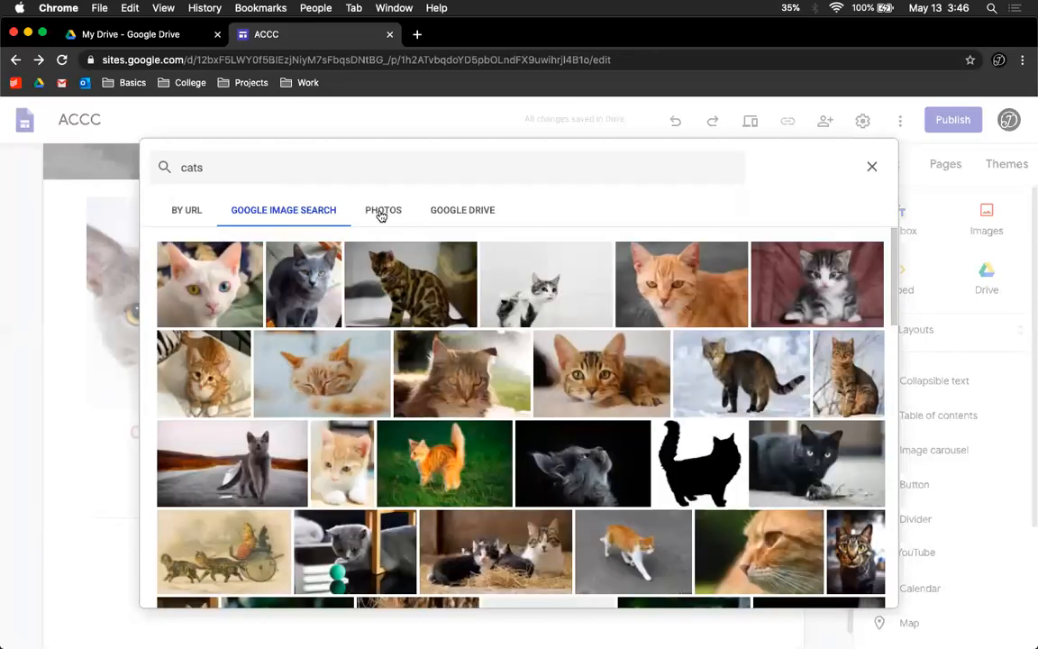
click(445, 466)
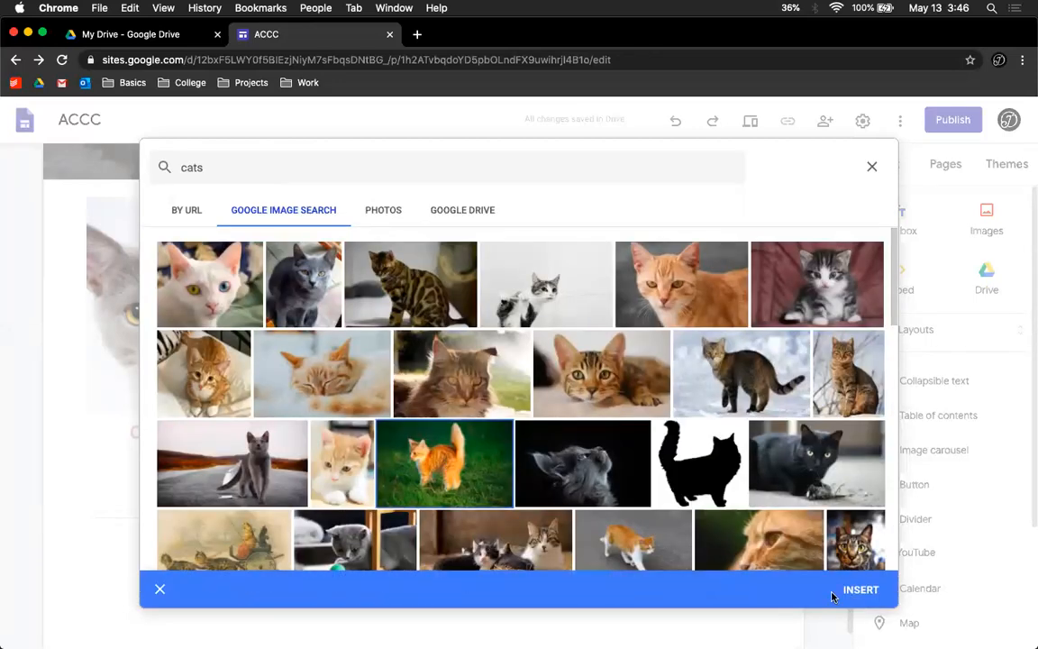
click(858, 591)
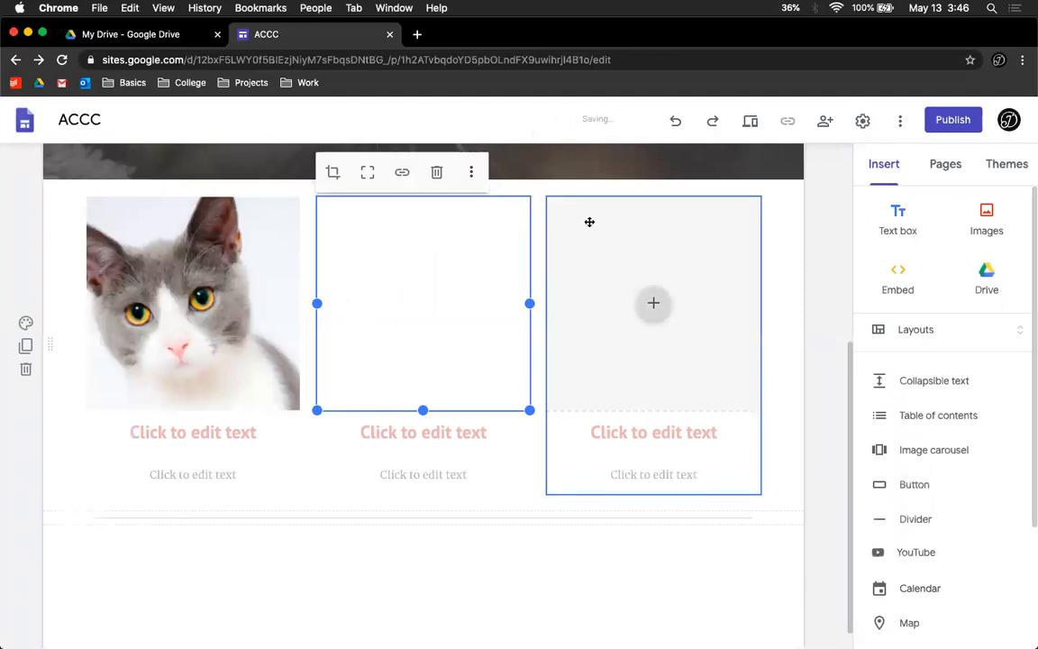
Step: Insert a dark tabby cat photo into the third image tile by searching Google images for cat
click(654, 308)
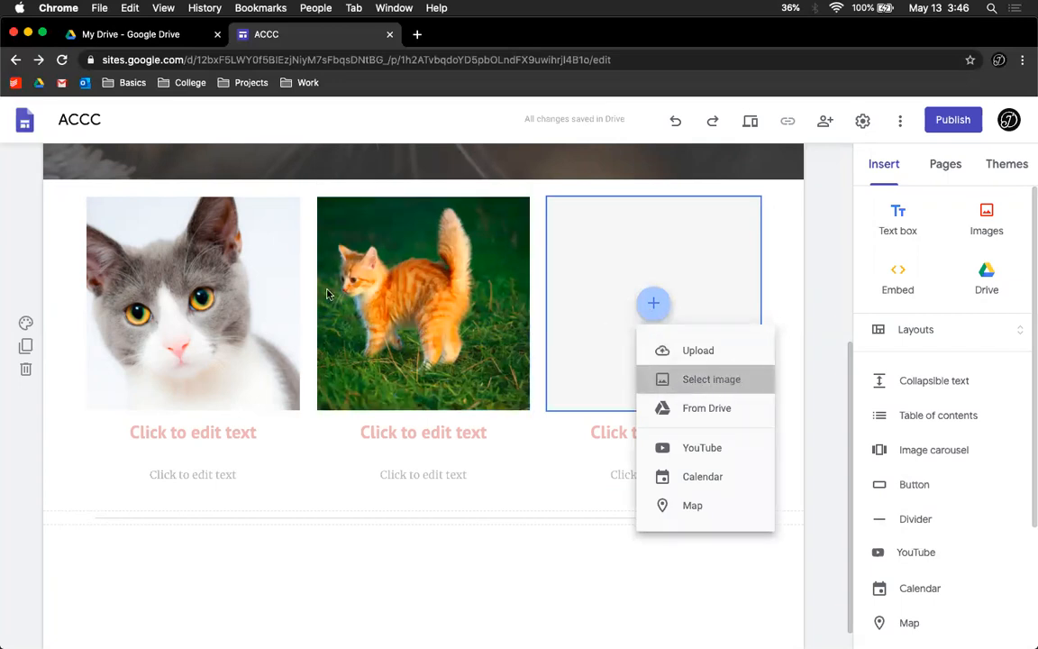
click(306, 211)
text(cat)
key(Return)
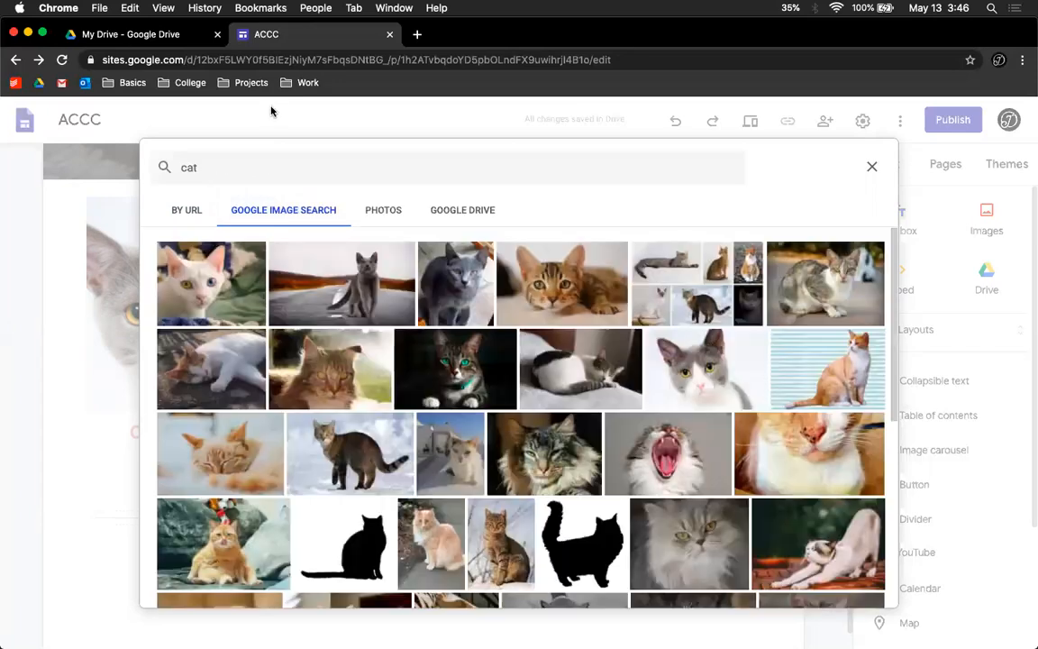
click(442, 368)
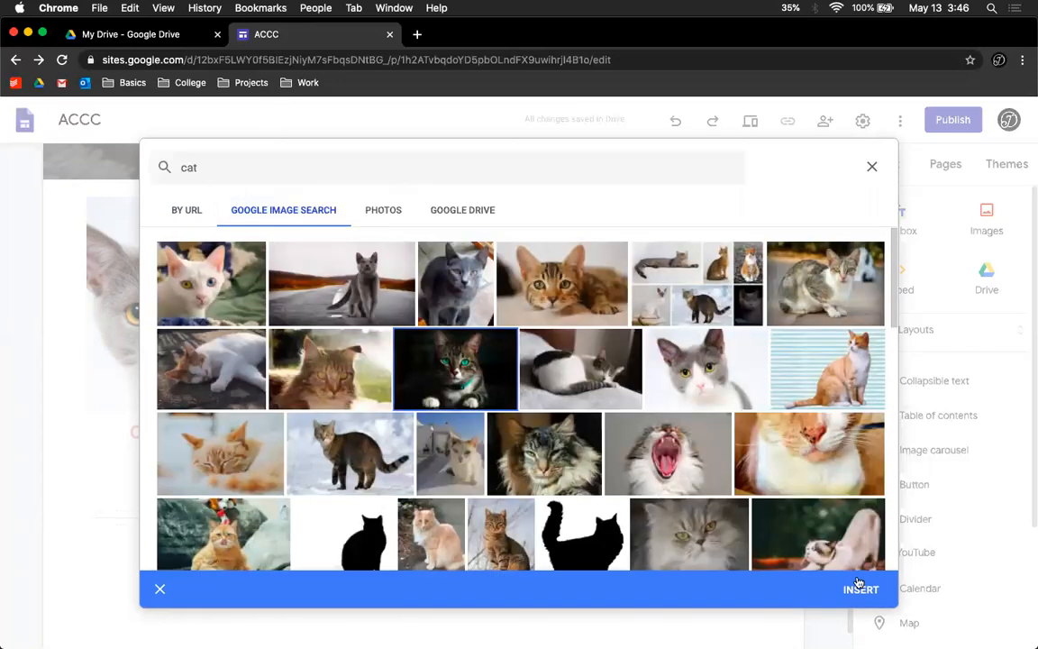
click(858, 588)
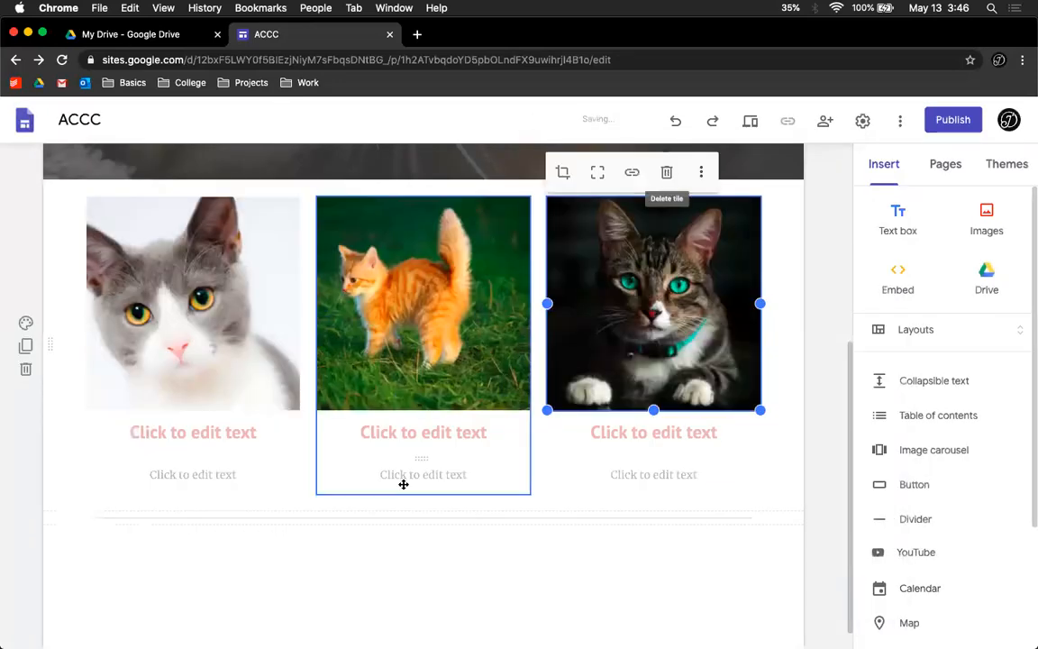
Step: Title the three image tiles Cat, Cat 2 and Cat 3
click(168, 428)
text(Cat)
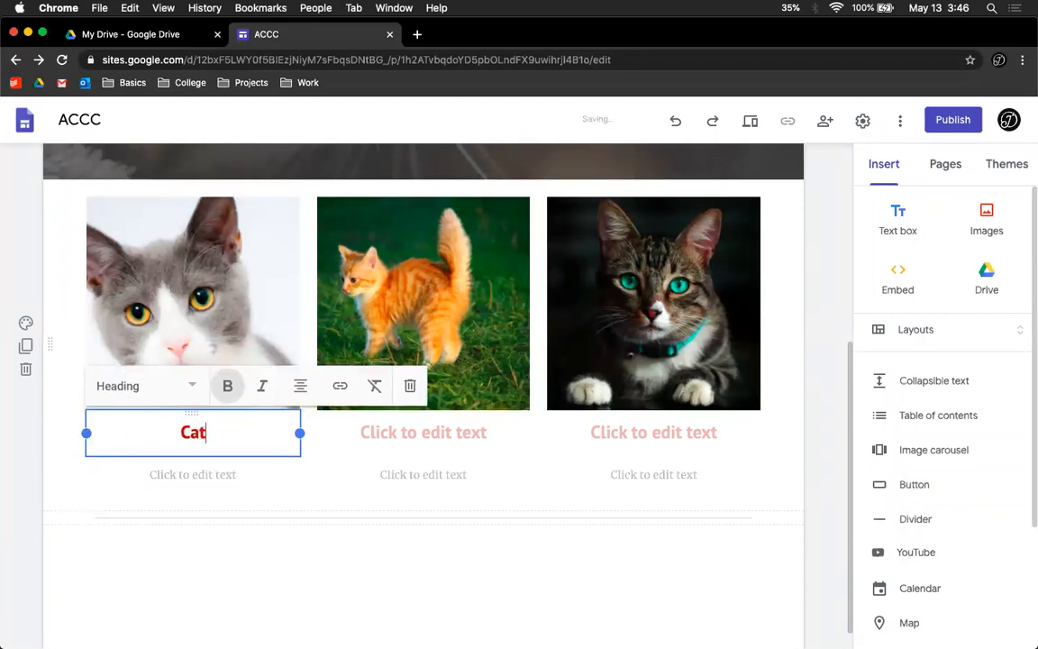
click(419, 433)
text(Cats)
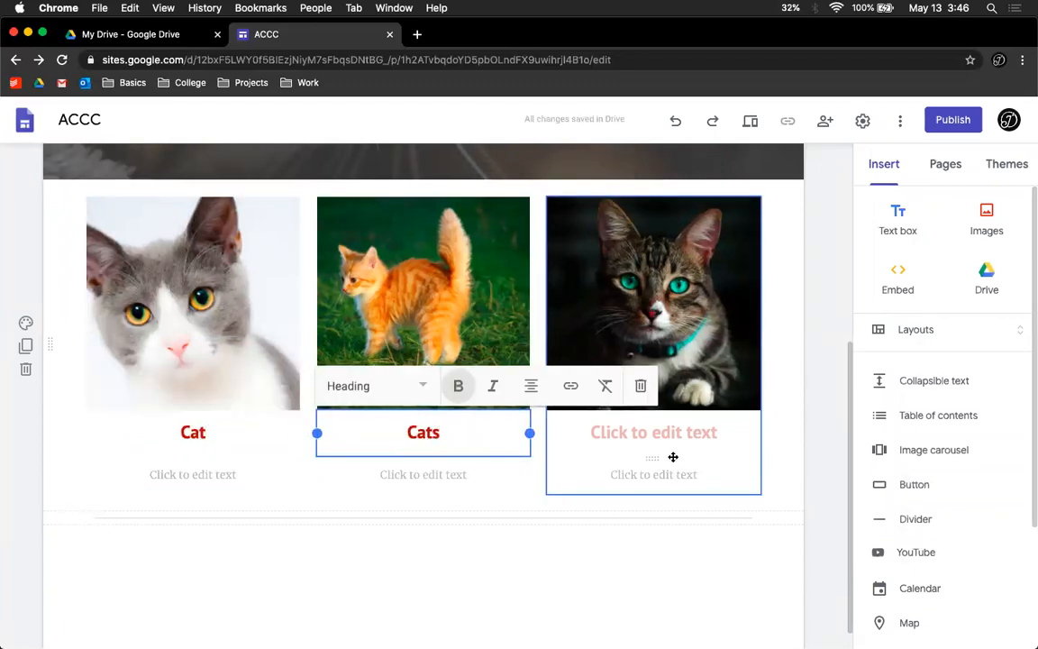
key(BackSpace)
text(2)
click(640, 429)
text(Cat 3)
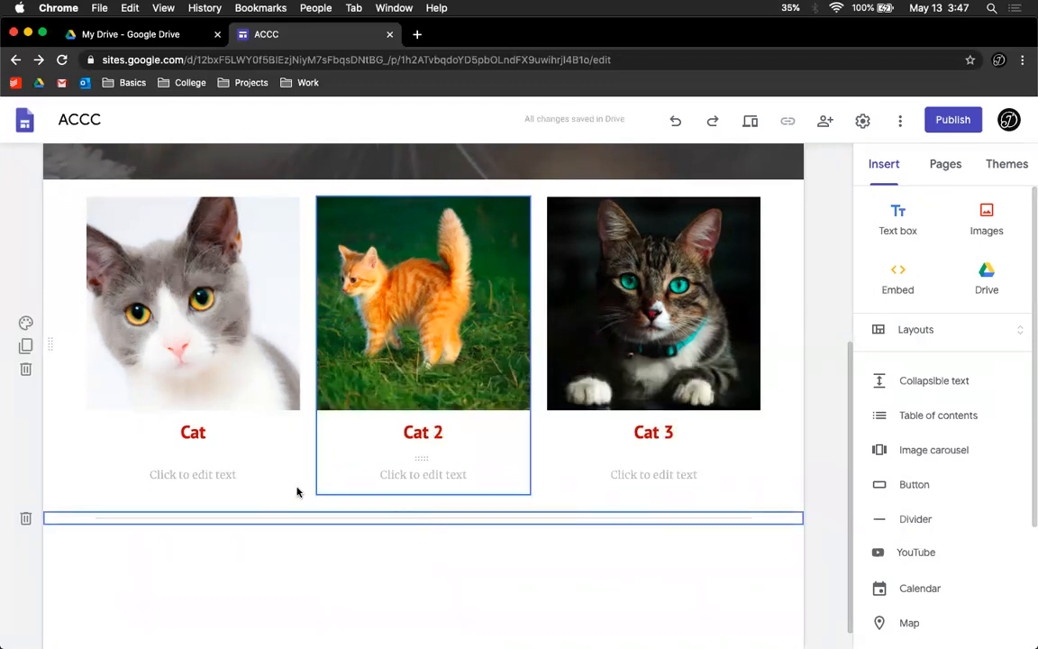
Step: Add a new text box section below the image tiles
click(219, 475)
click(313, 545)
scroll(315, 541, down, 1)
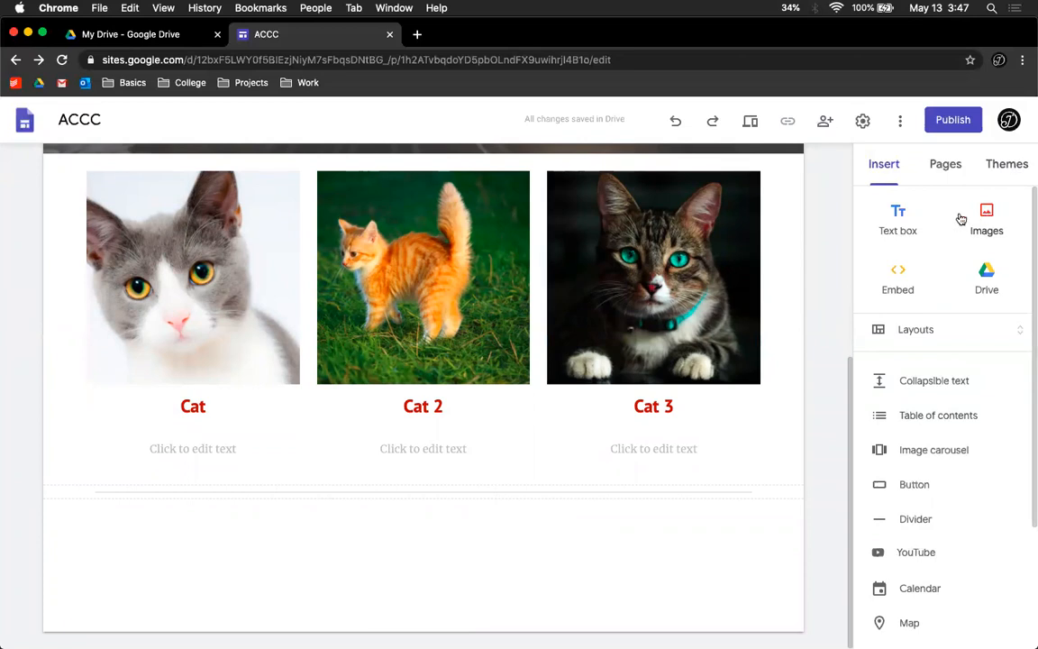
click(897, 215)
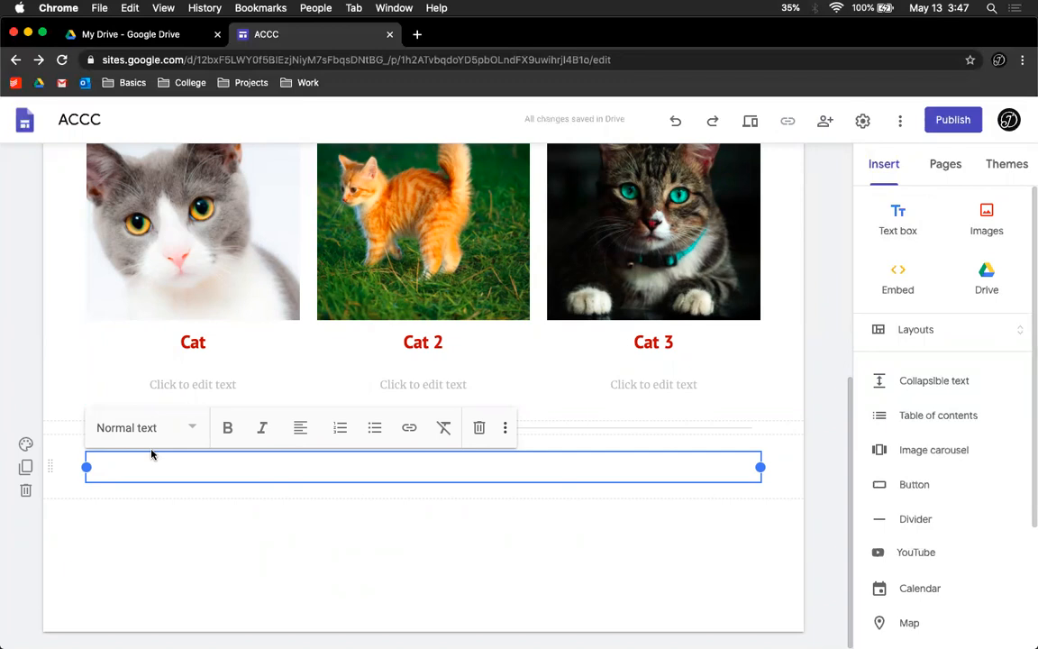
Step: Set the new text box section's background to Emphasis 2 after trying Emphasis 1 and Regular
click(26, 446)
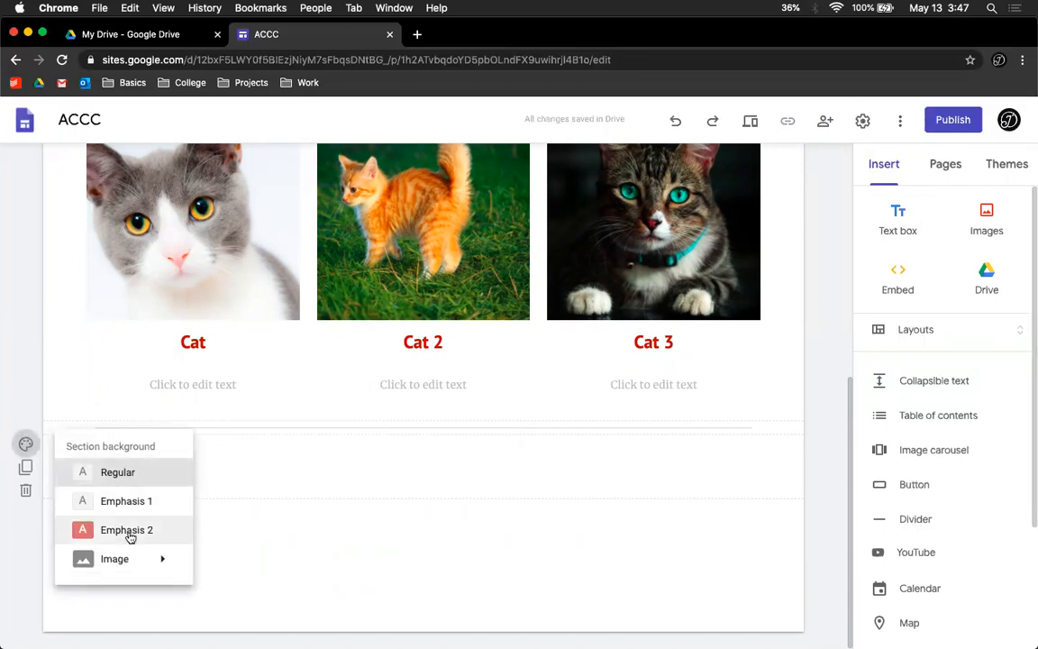
click(128, 534)
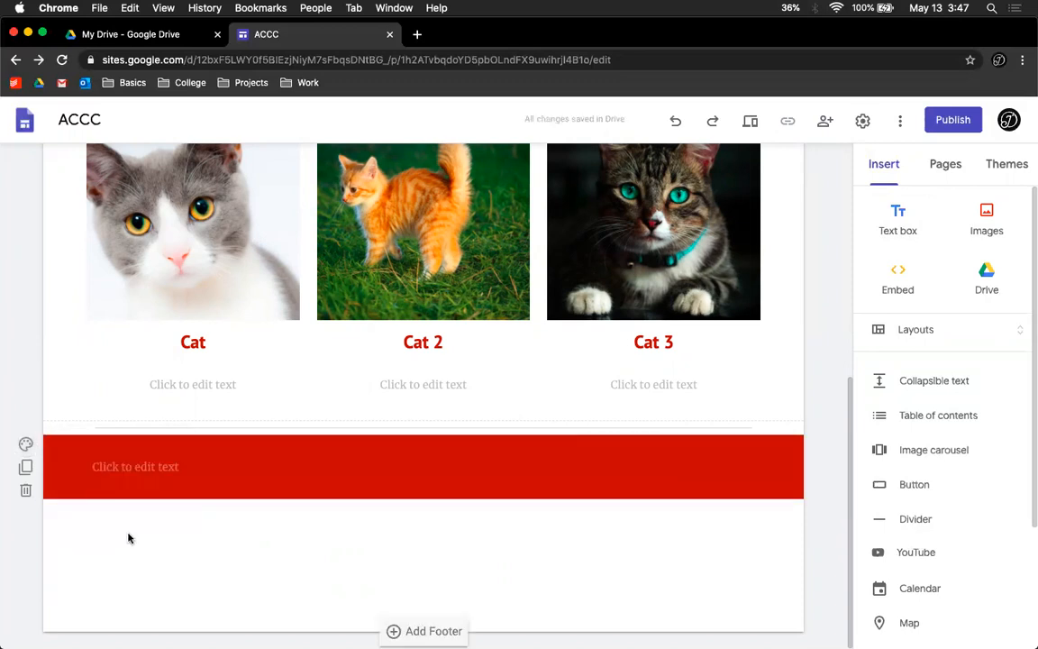
click(23, 441)
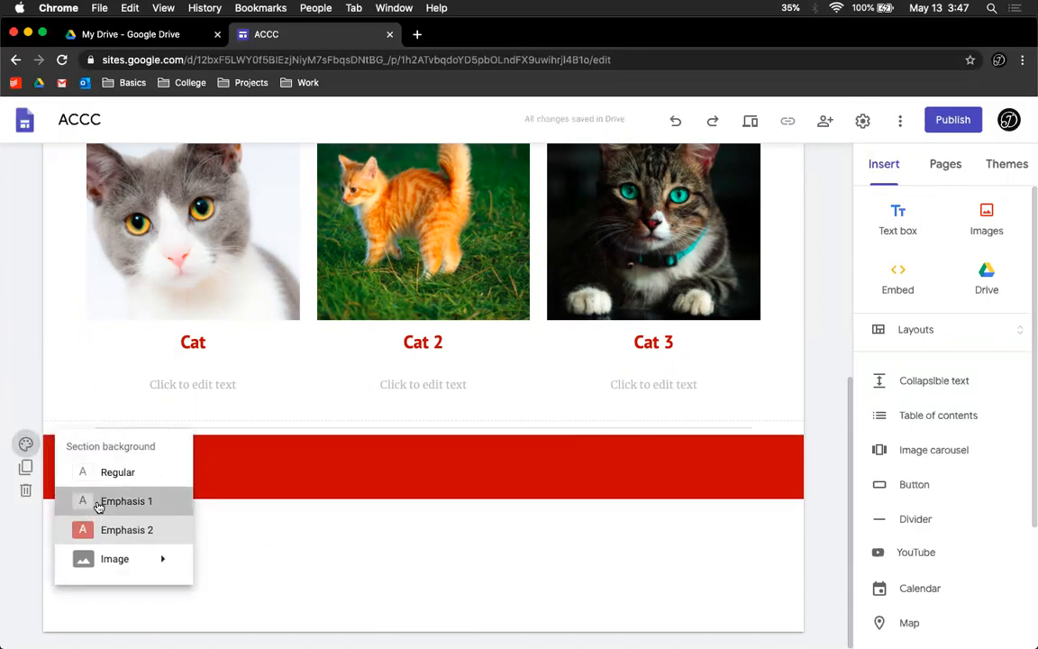
click(98, 500)
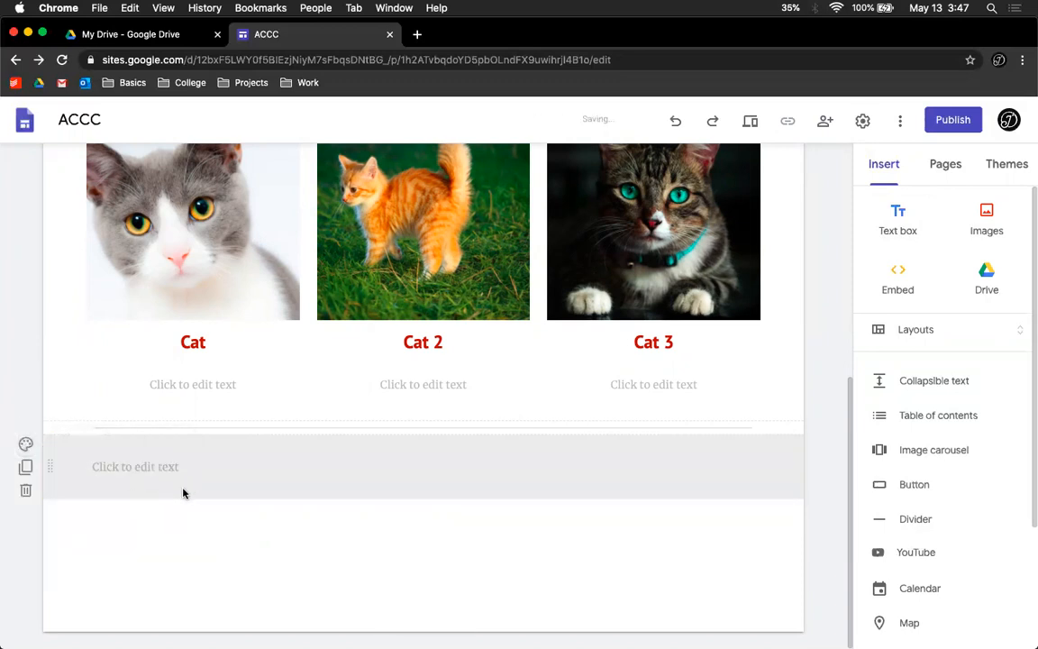
click(25, 443)
click(74, 471)
click(25, 443)
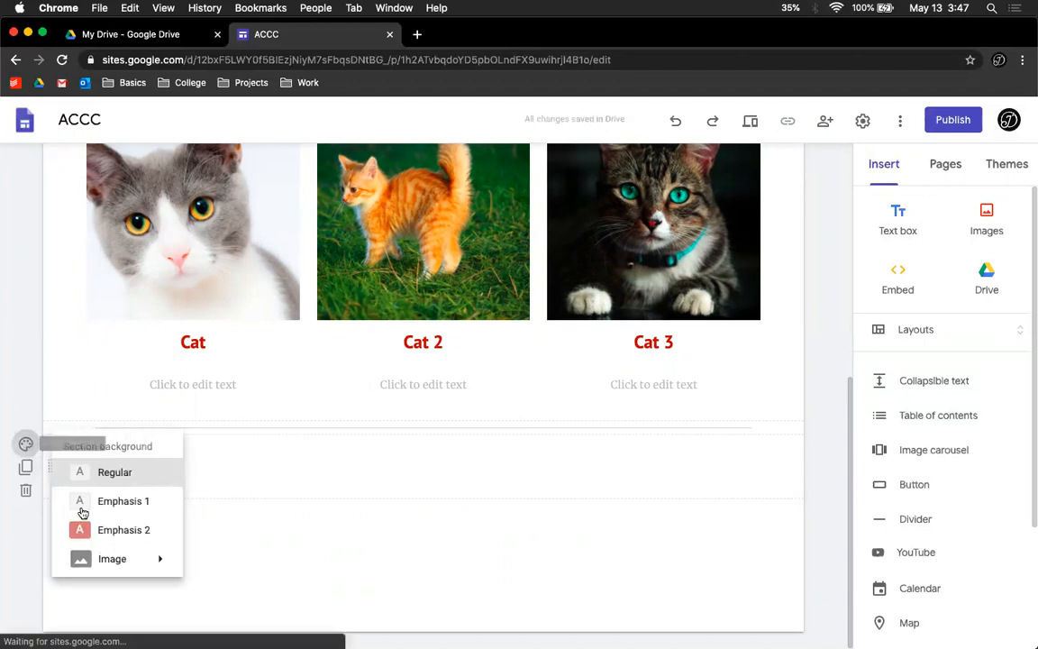
click(117, 531)
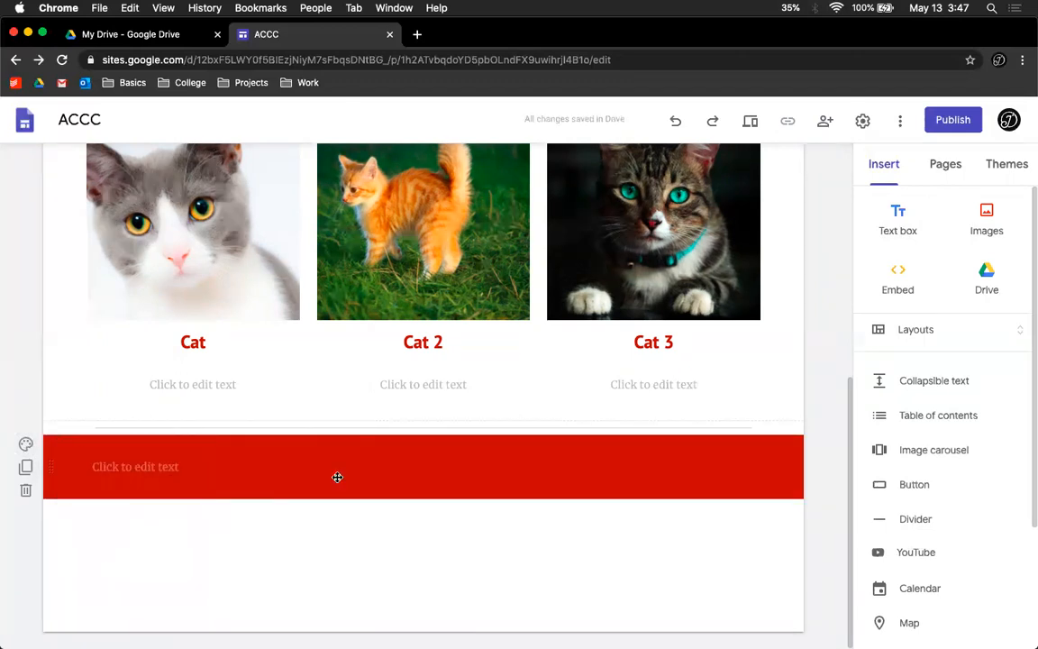
Step: Write Cats are awesome! in the new text box
click(336, 471)
text(Cats)
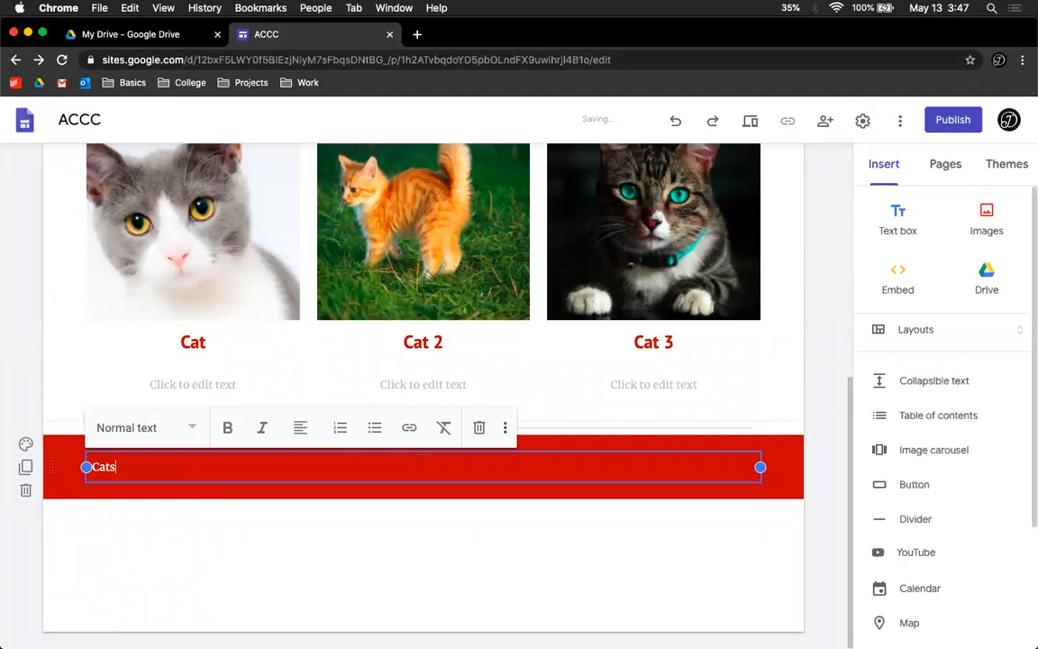
text( are awesome!)
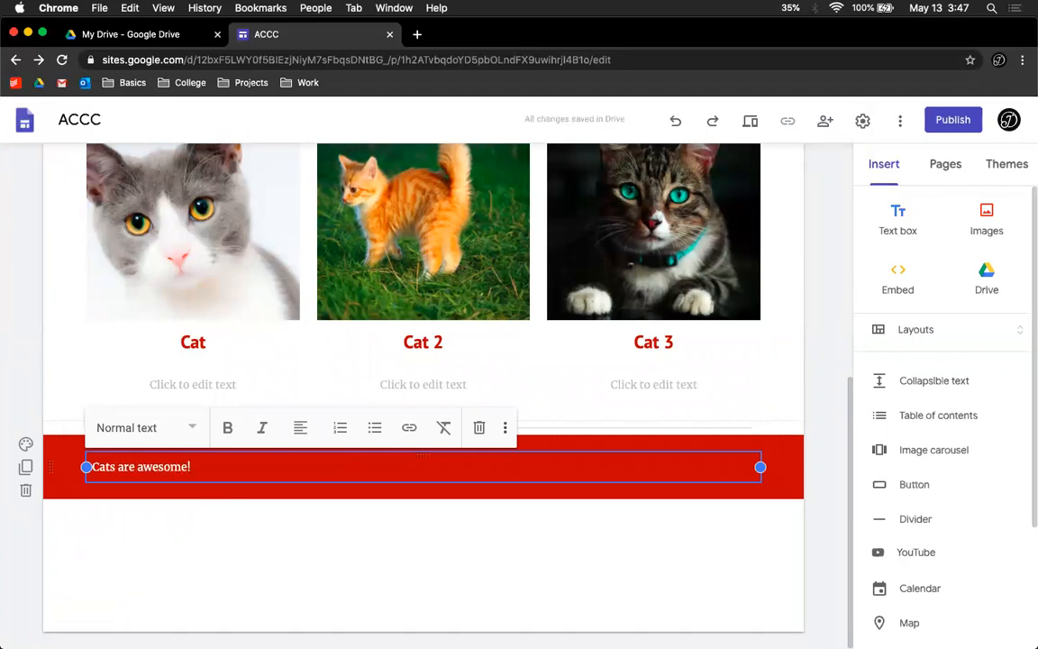
Step: Replace the banner text with Cats are purrrfect and center it in the text box
key(super+a)
text(C)
key(super+a)
click(300, 427)
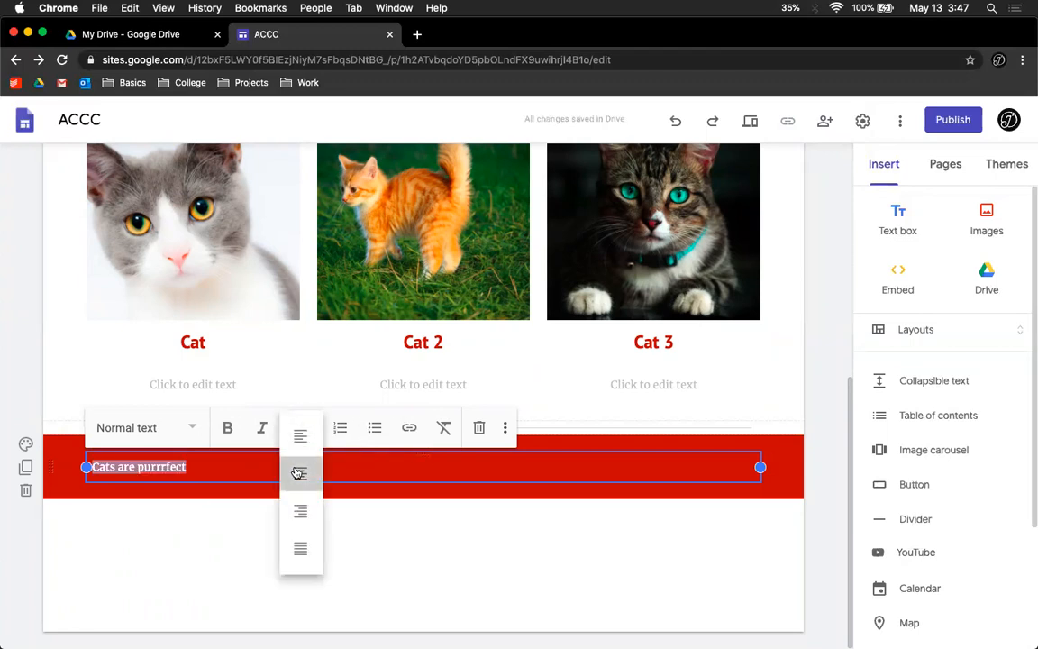
click(292, 470)
click(338, 528)
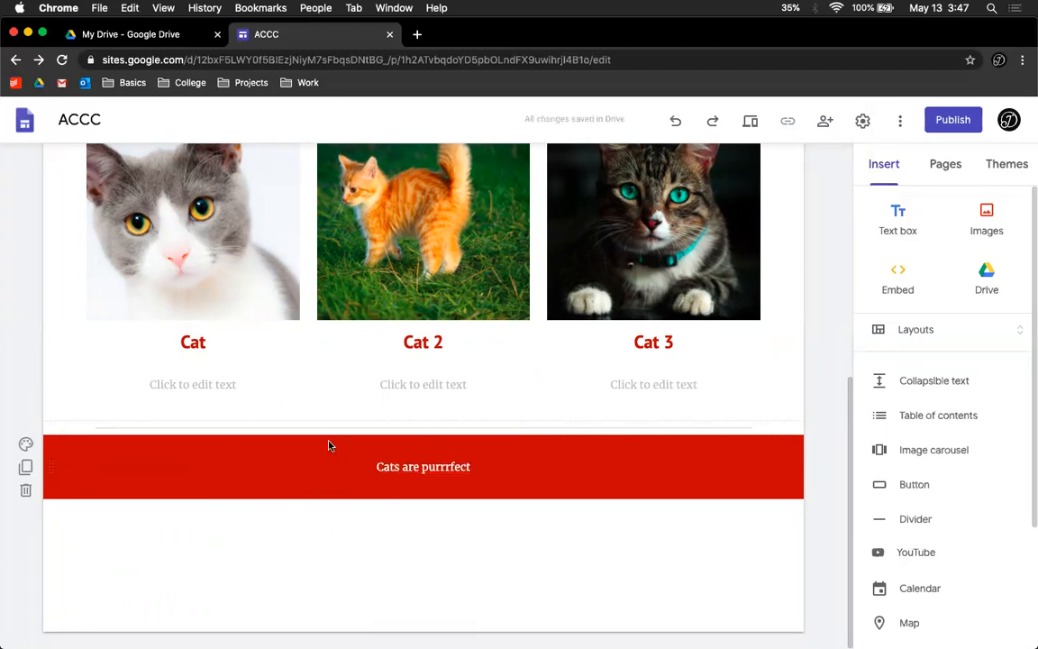
Step: Browse the Drive folders available for insertion and close the Drive panel
drag(30, 429, 26, 430)
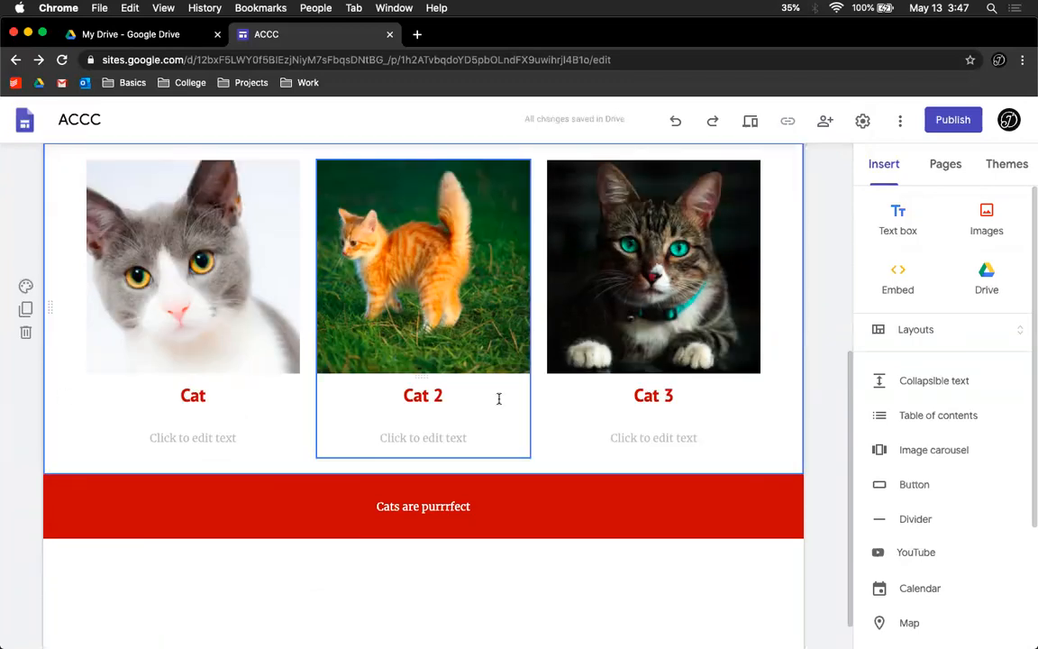
scroll(498, 398, down, 1)
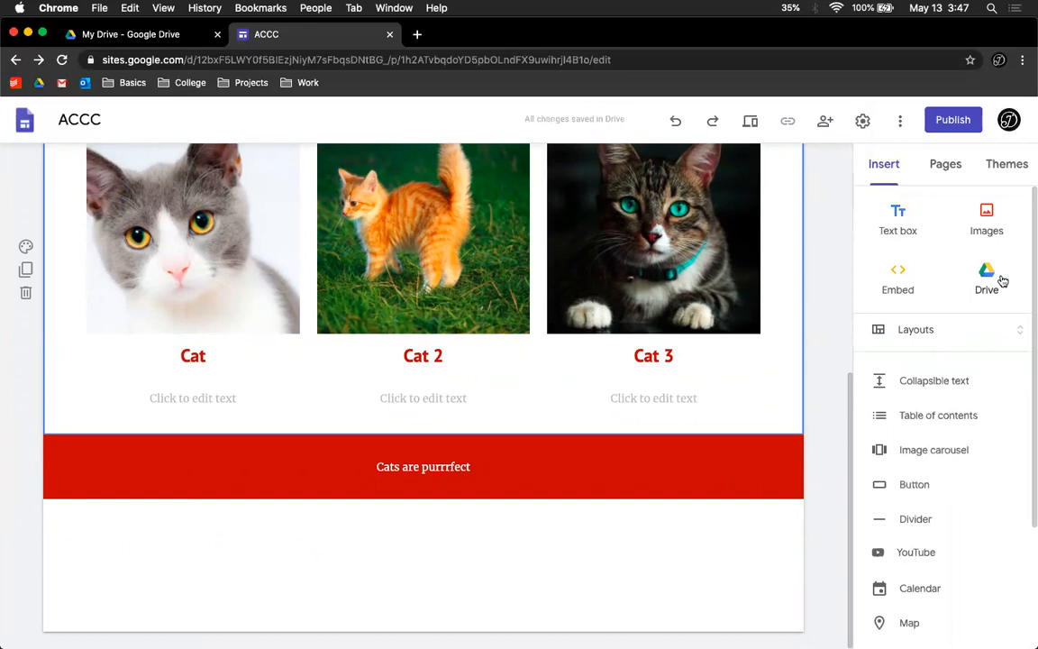
scroll(936, 365, down, 3)
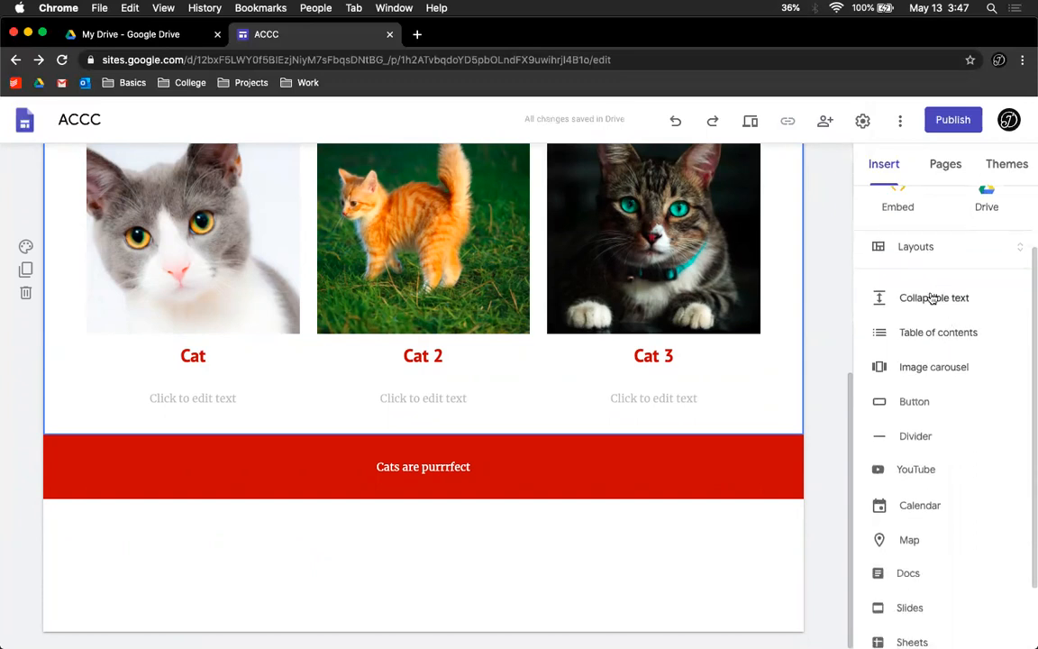
scroll(925, 290, up, 3)
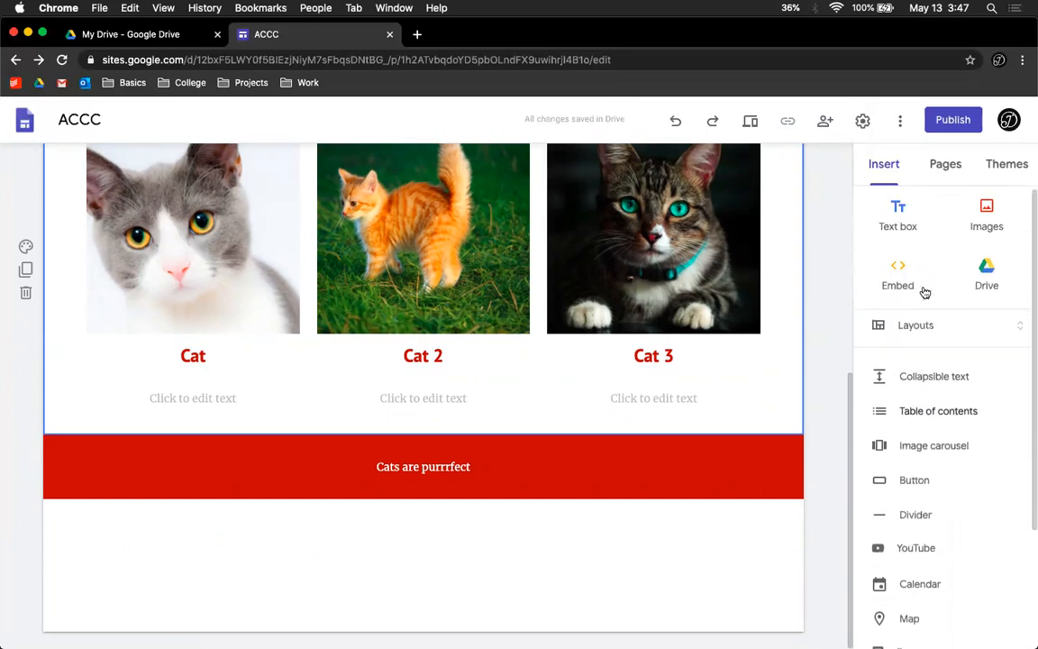
click(988, 280)
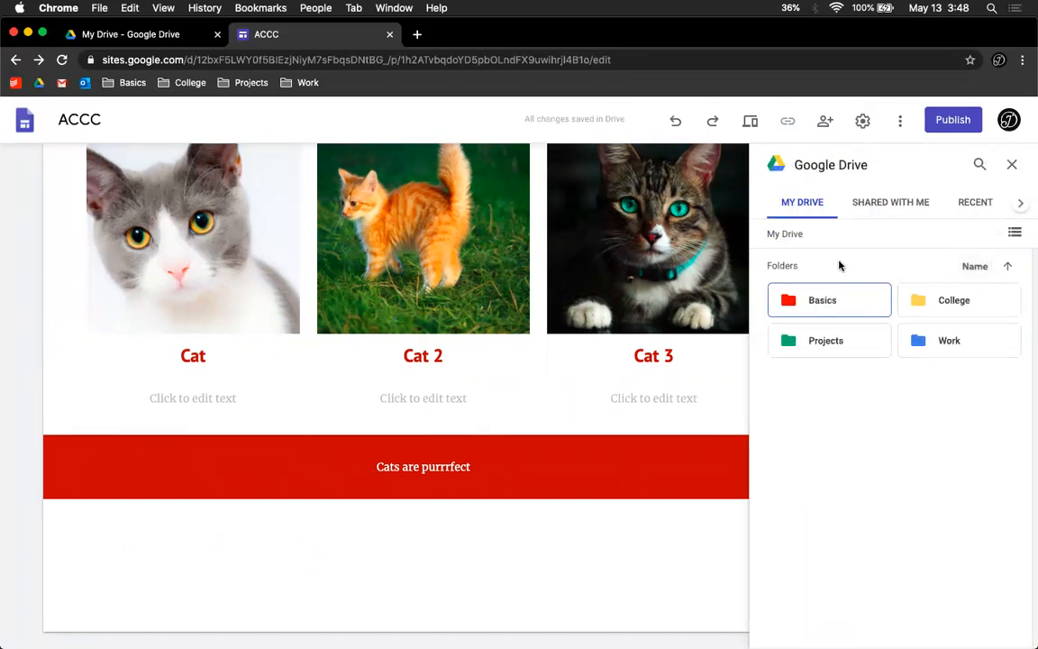
click(1012, 233)
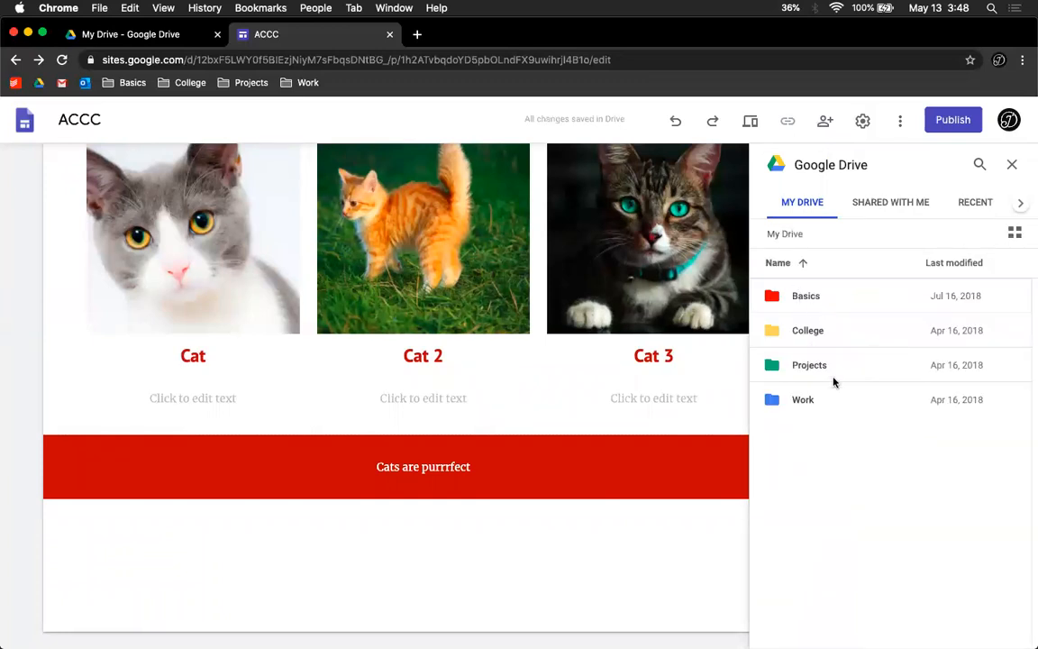
double_click(836, 288)
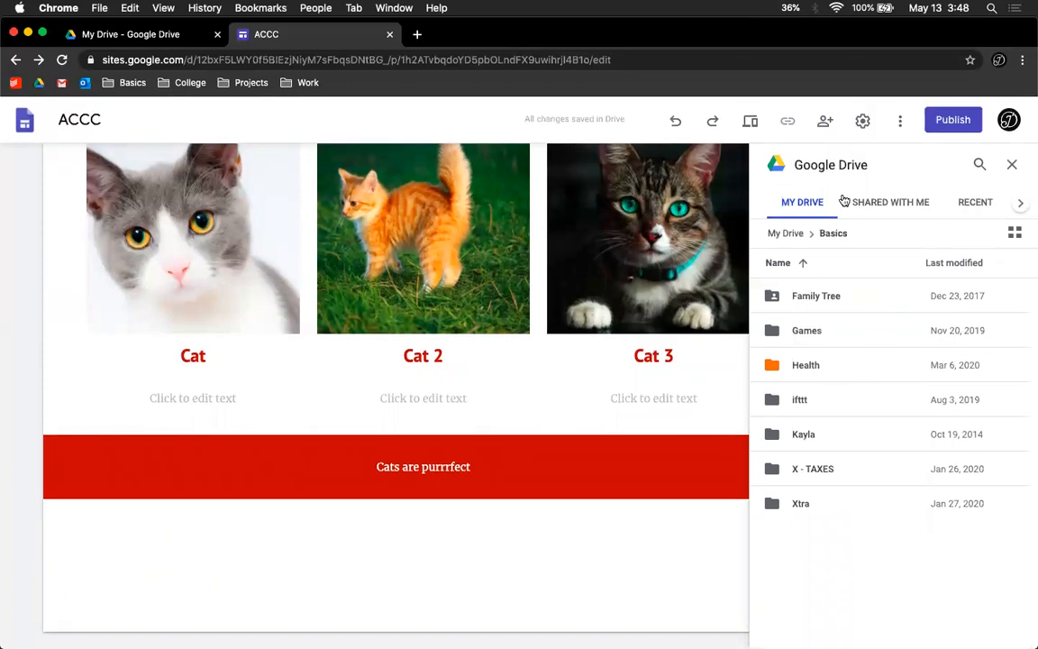
click(978, 202)
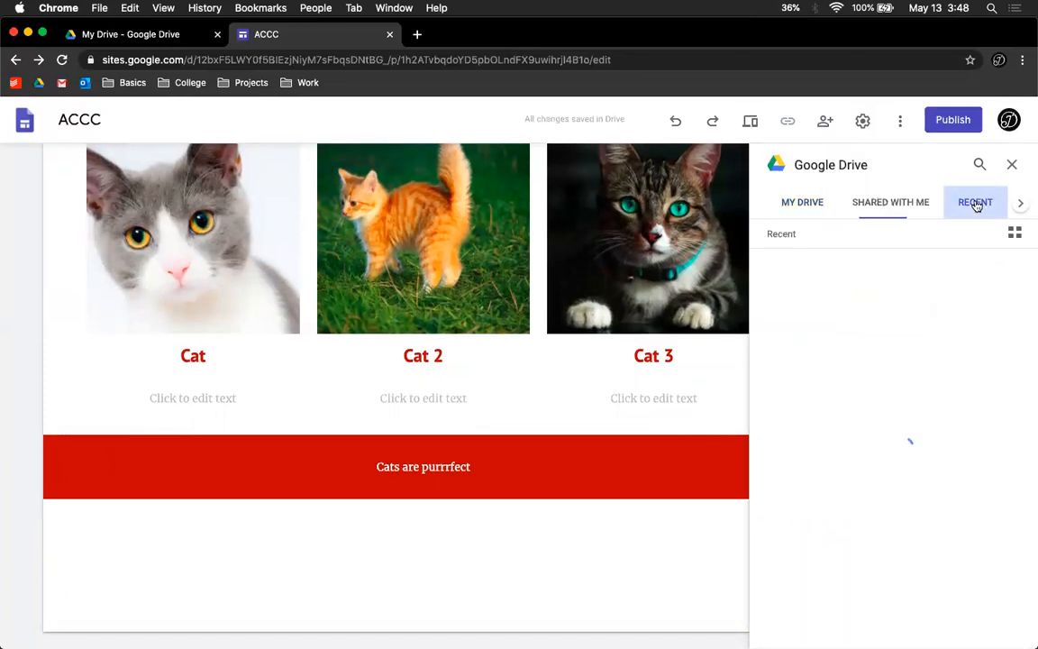
click(829, 202)
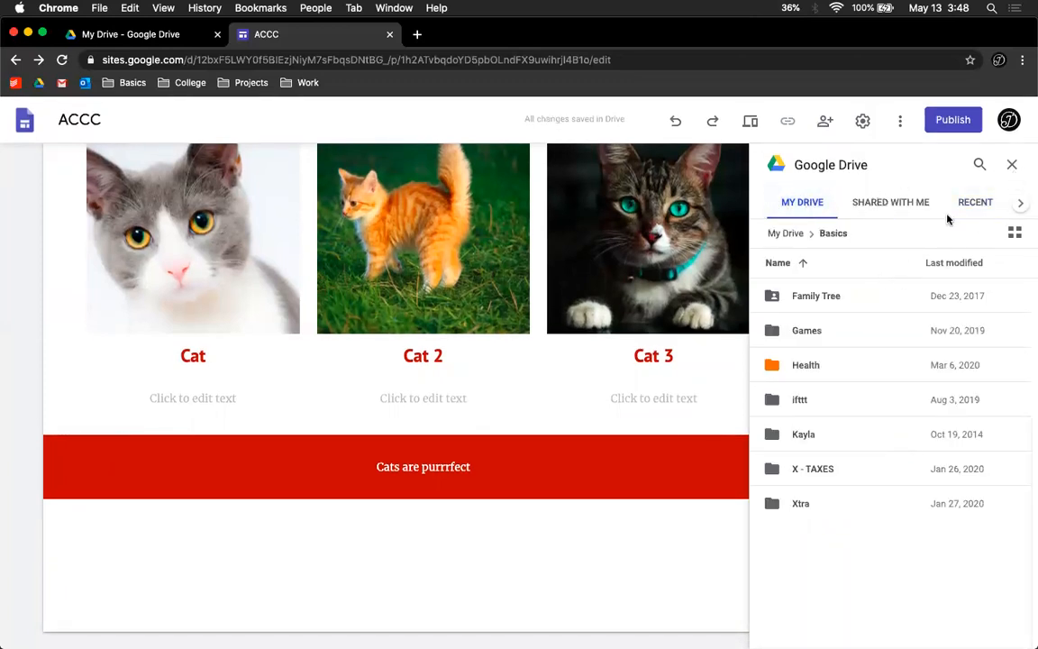
click(1011, 165)
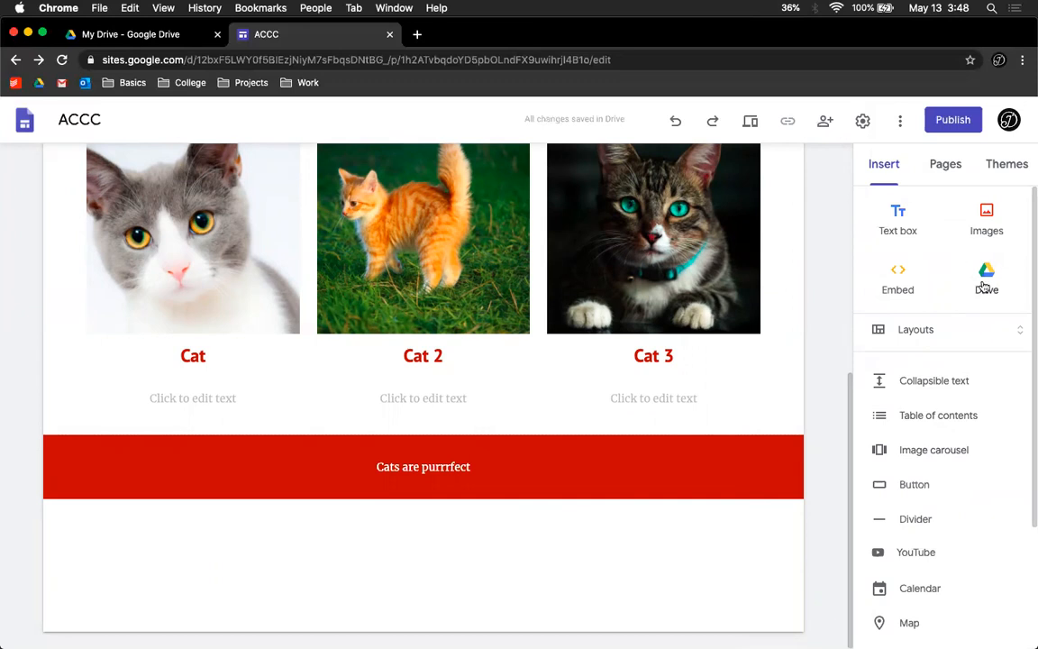
Step: Insert a button labelled Donate to cats.us below the banner and fill in its link
scroll(928, 304, down, 4)
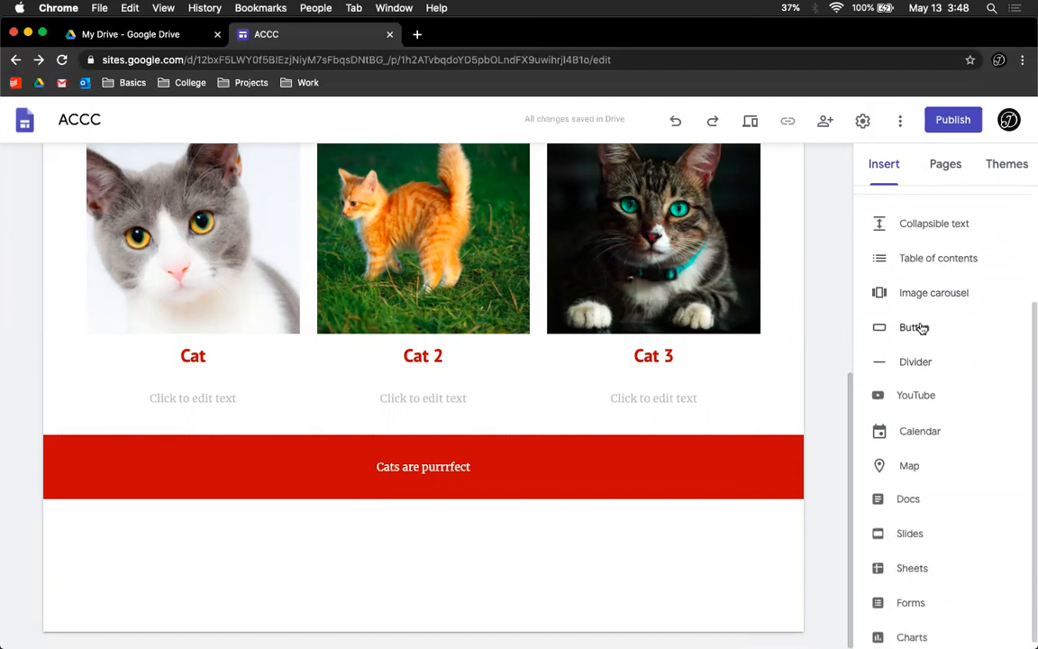
click(914, 327)
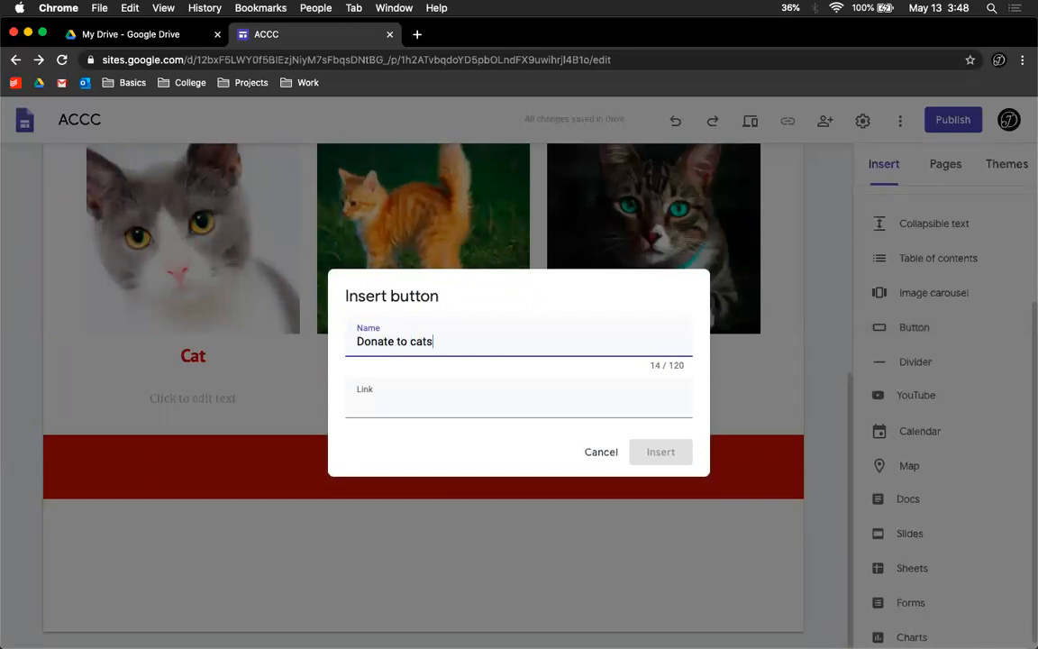
click(619, 407)
text(Cats.us)
click(662, 455)
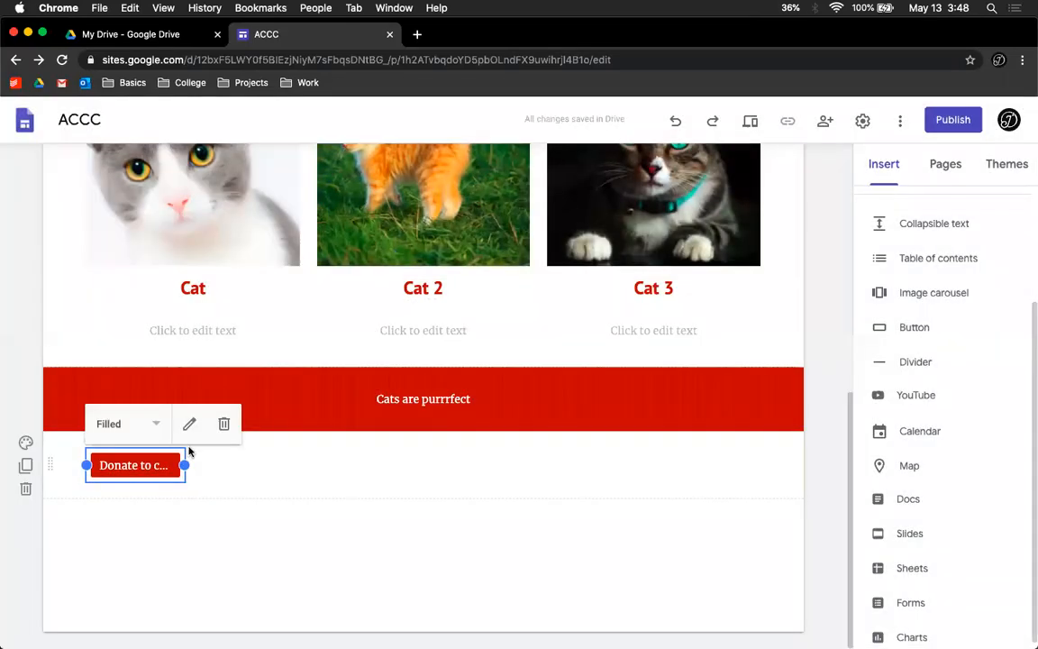
Step: Widen the Donate to cats.us button and center it in its section
drag(181, 465, 304, 470)
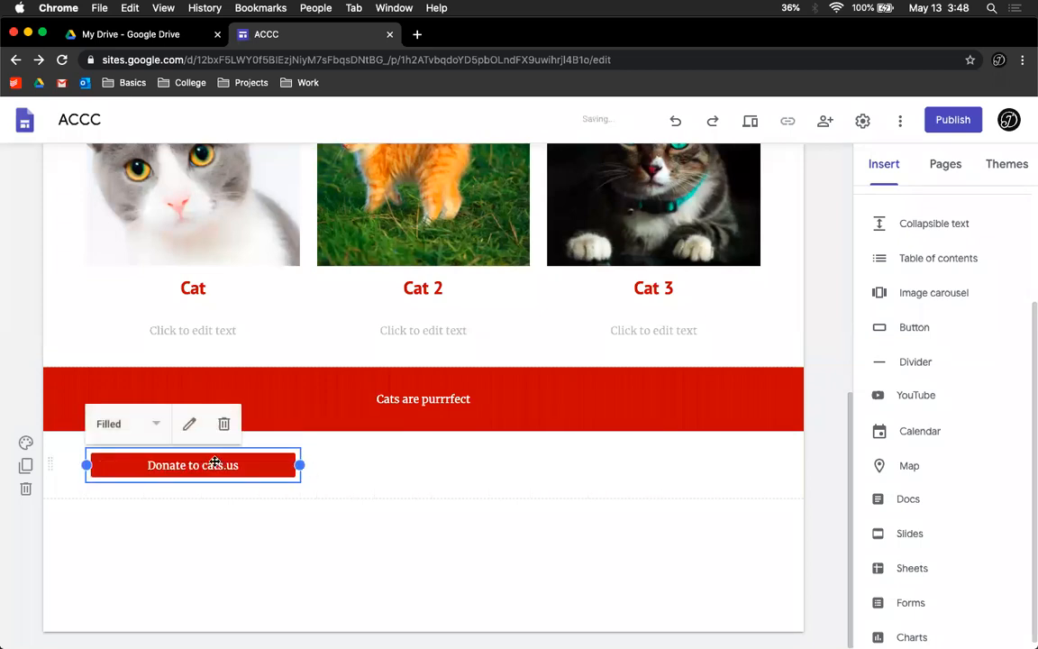
drag(178, 473, 443, 454)
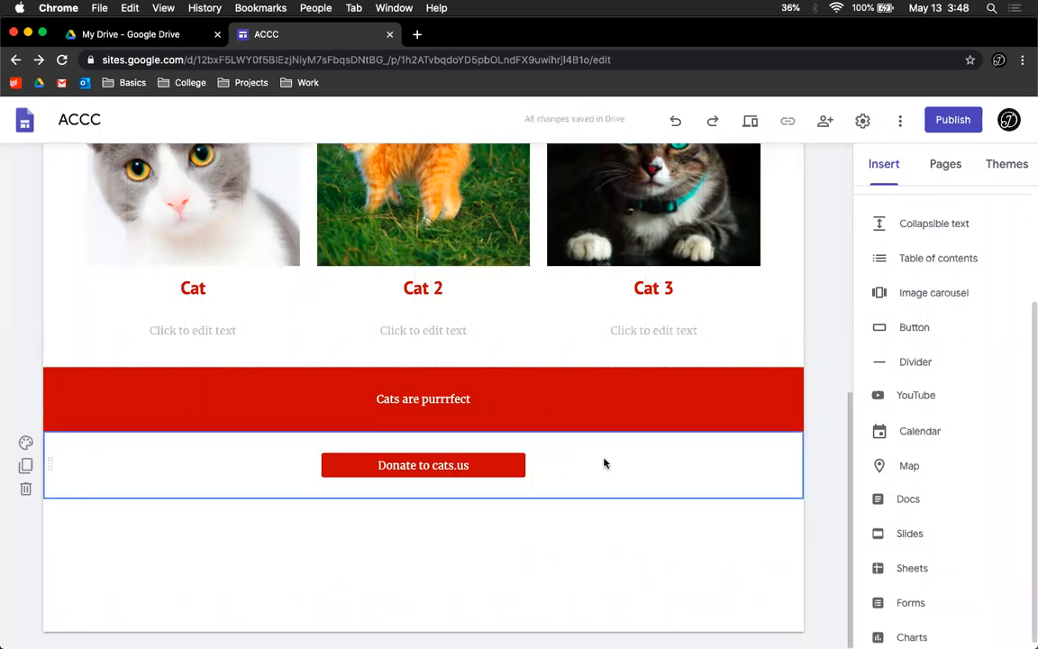
Step: Search YouTube for cats and insert the video Funny Cats and Kittens Meowing Compilation
click(917, 398)
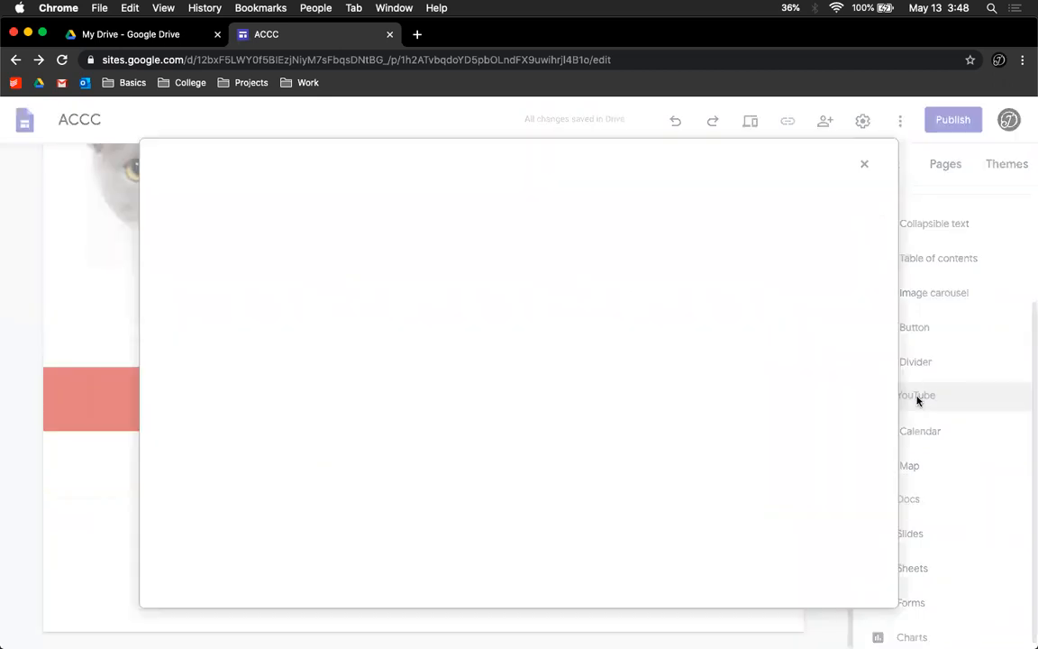
click(294, 237)
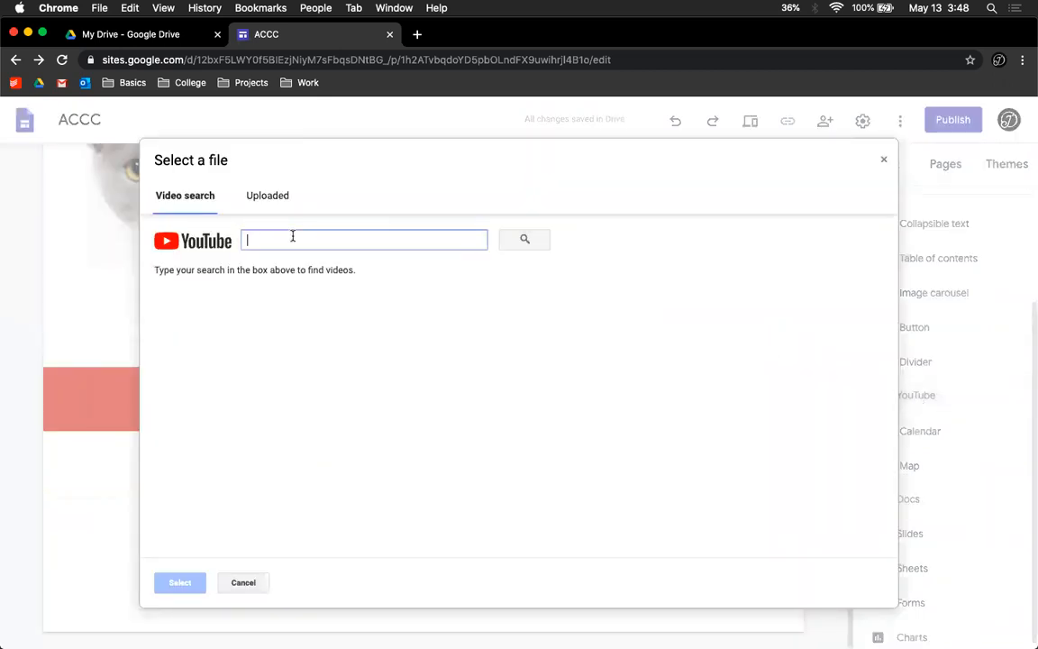
text(Cats)
click(511, 241)
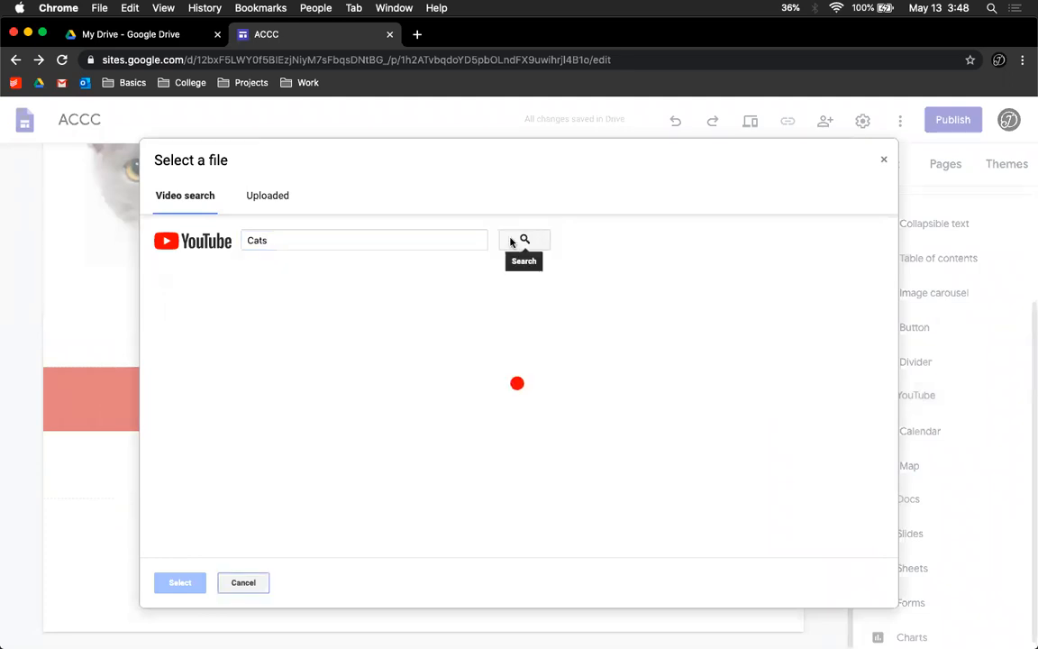
click(316, 303)
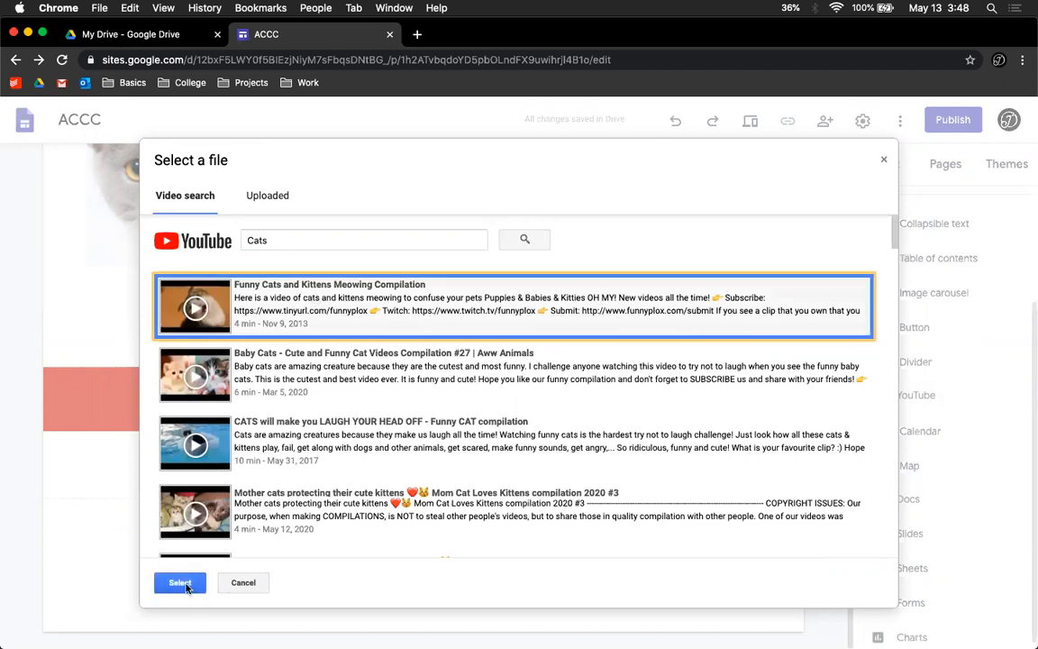
click(252, 198)
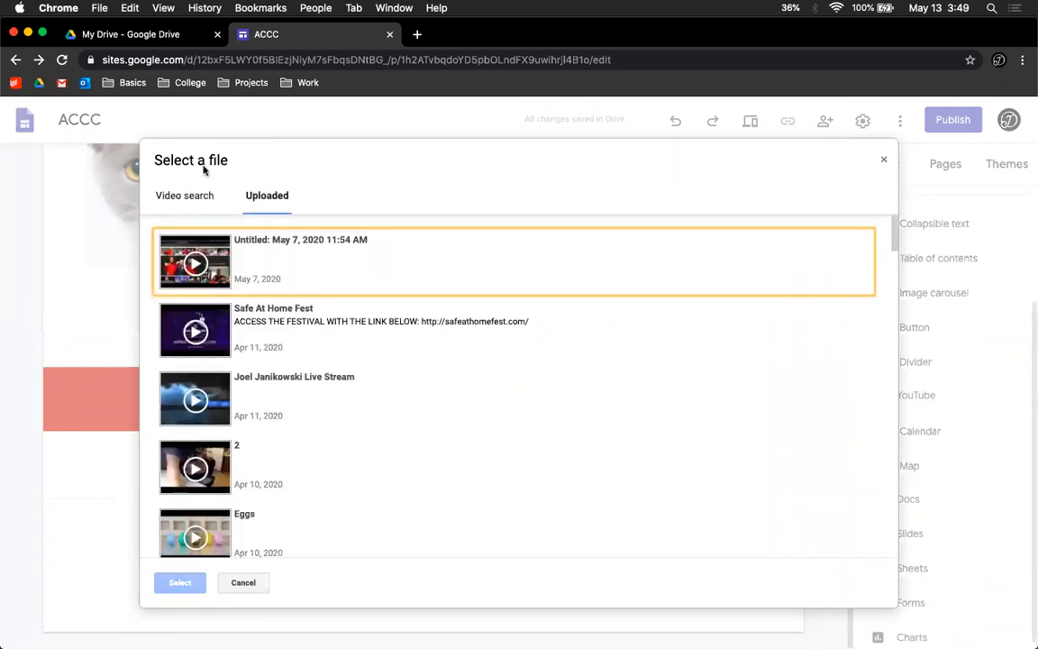
click(177, 193)
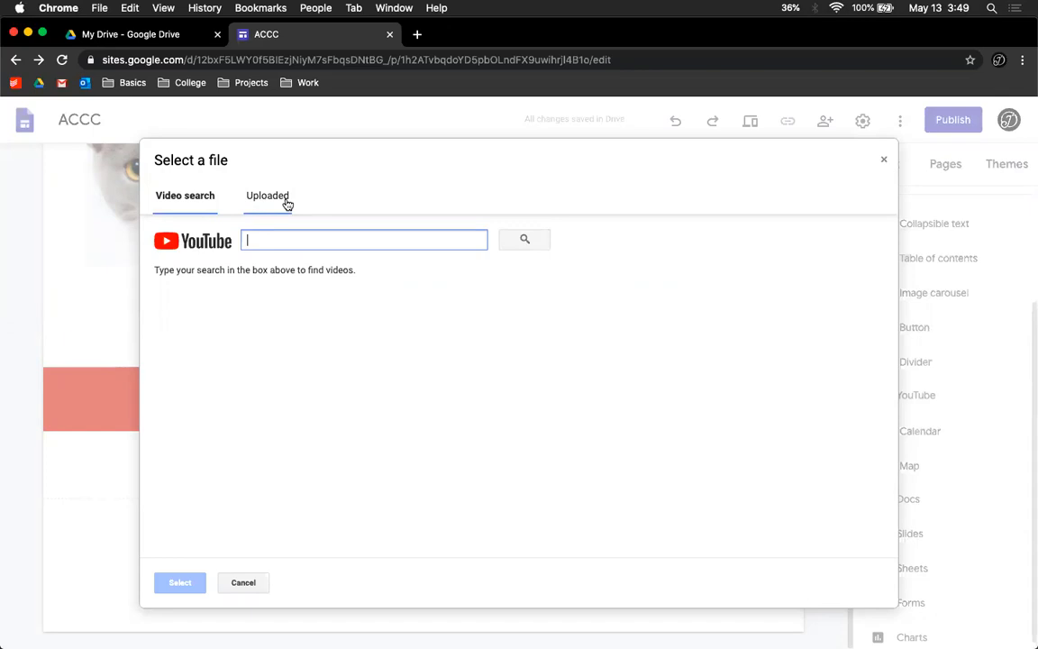
text(cats)
key(Return)
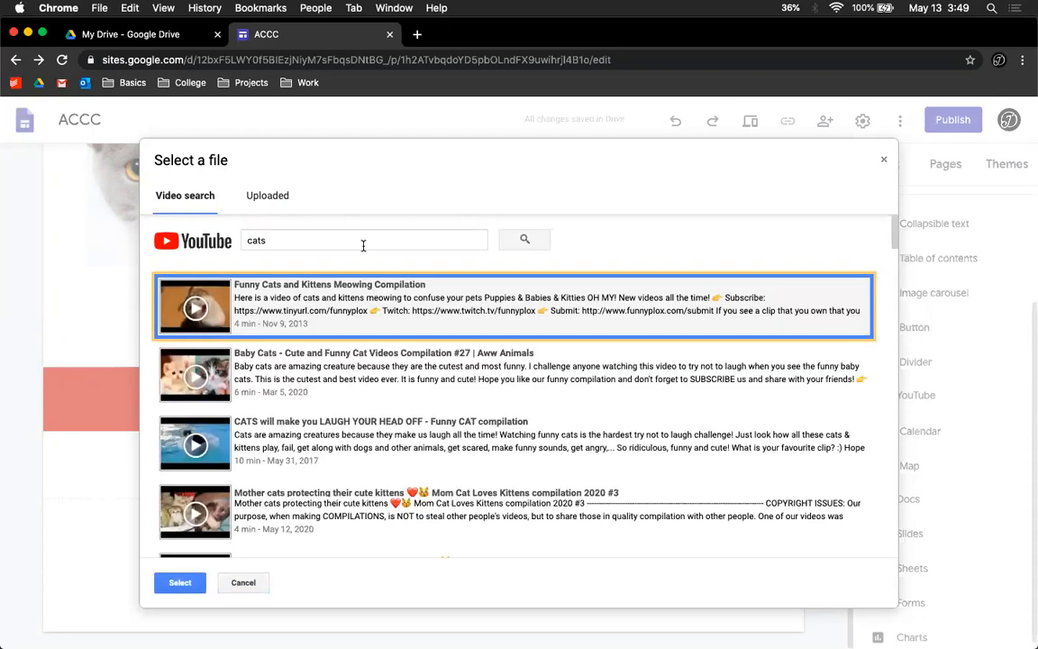
click(179, 582)
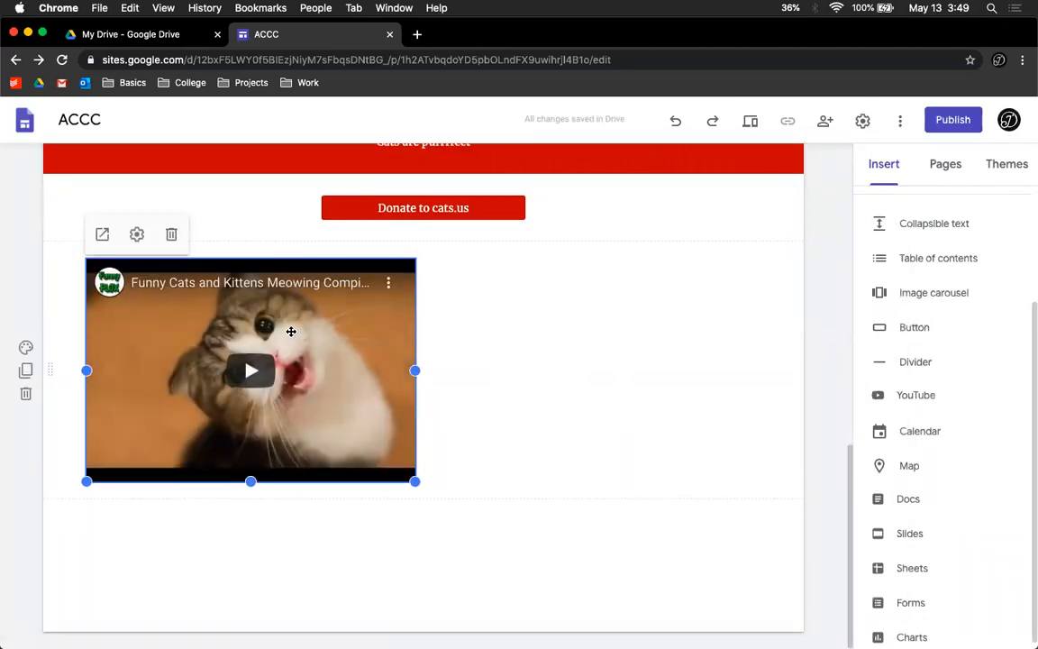
Step: Center the video in its section and enlarge it to about 440 px wide
drag(220, 321, 447, 301)
click(494, 357)
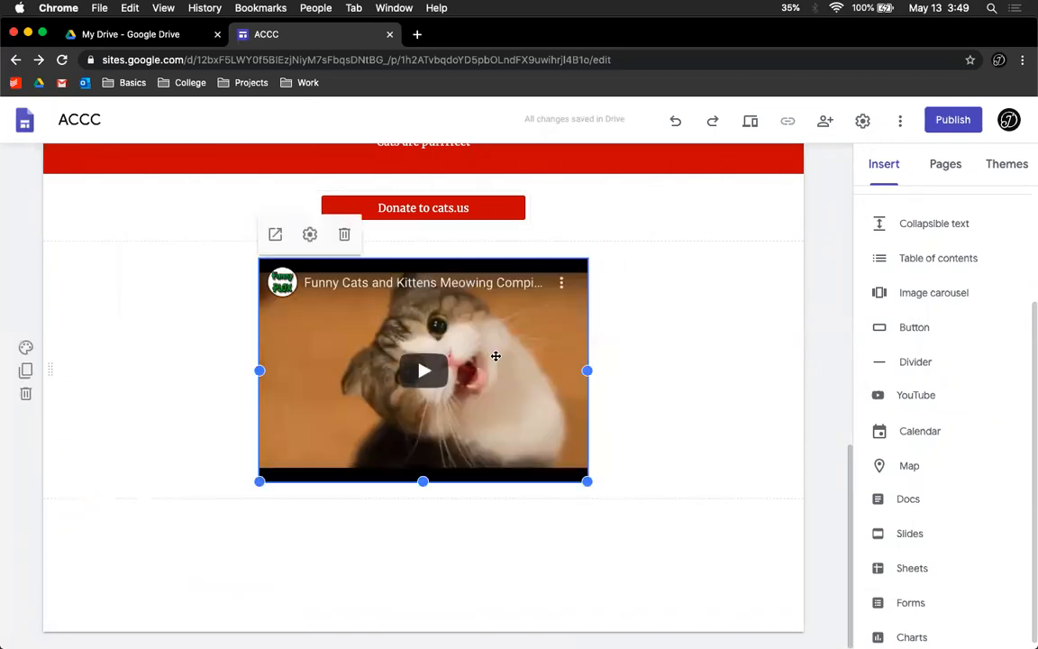
drag(588, 370, 711, 366)
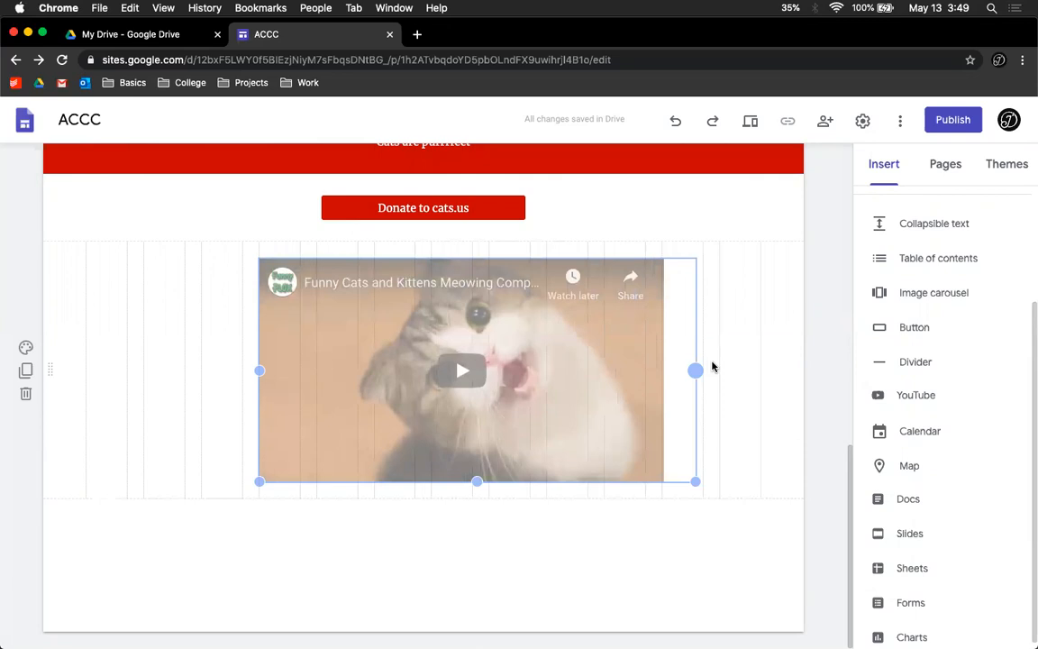
drag(595, 375, 459, 380)
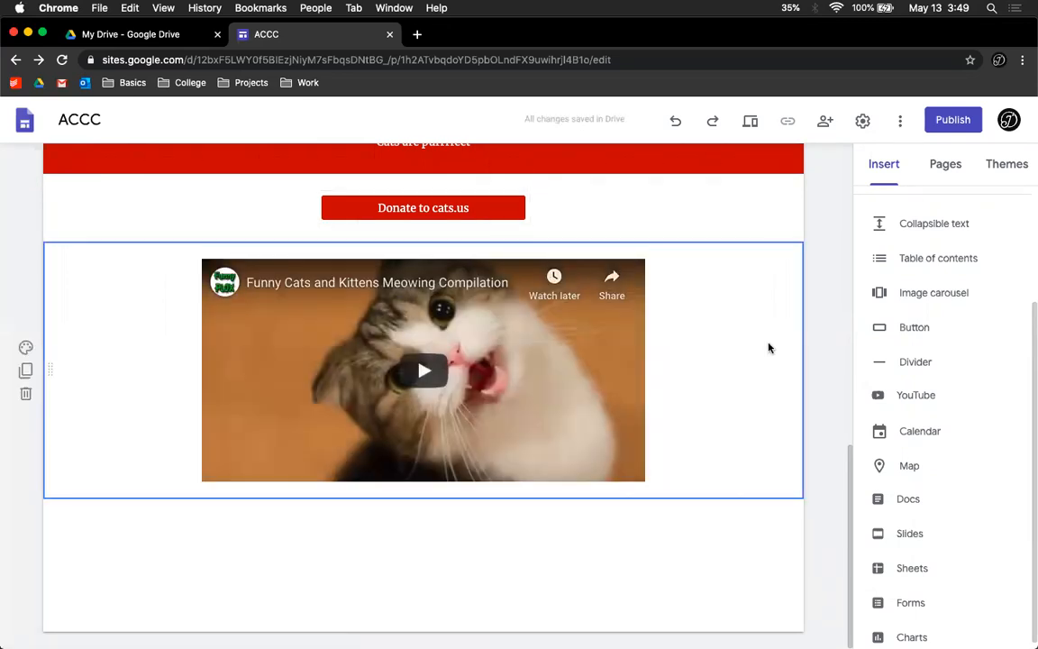
Step: Insert a map of Hettinger, ND, USA below the video and center it
scroll(881, 459, down, 1)
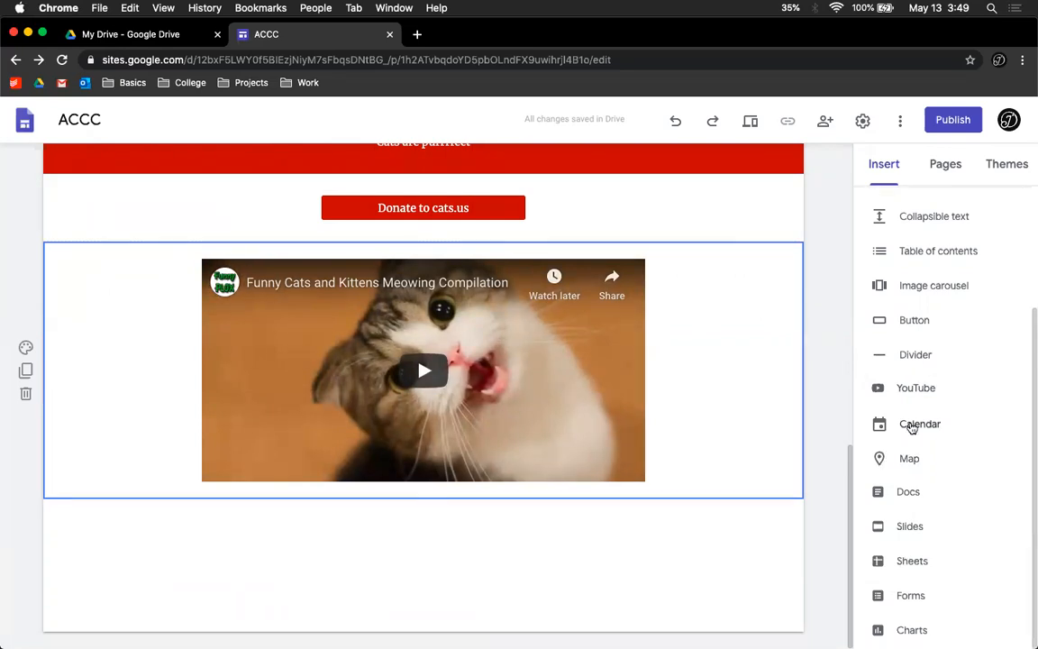
click(910, 459)
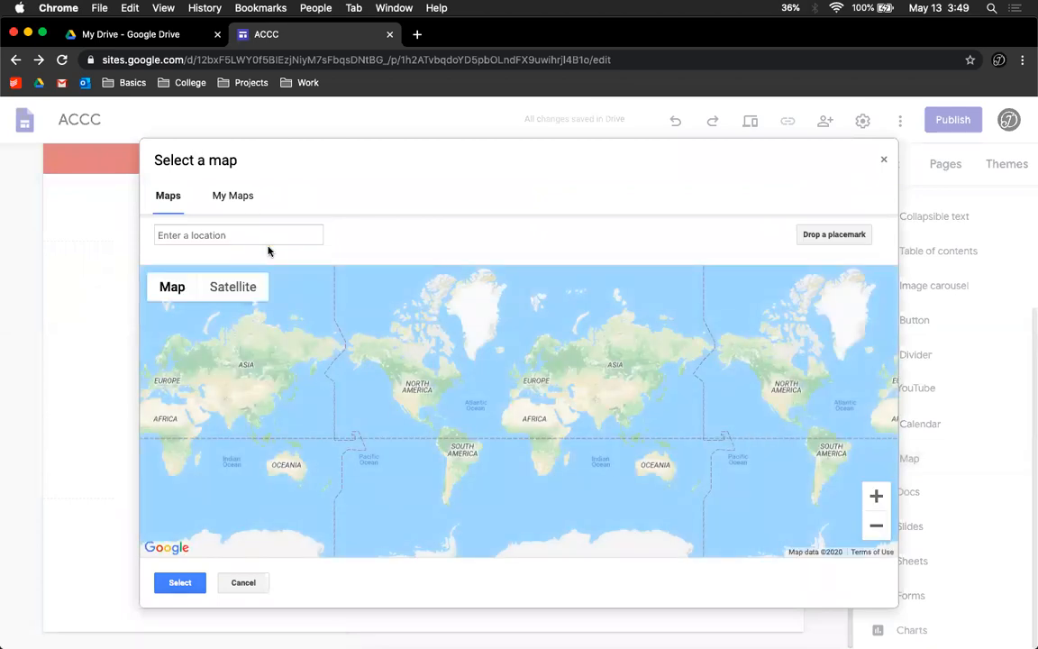
click(239, 234)
text(Hettinger, ND)
click(216, 262)
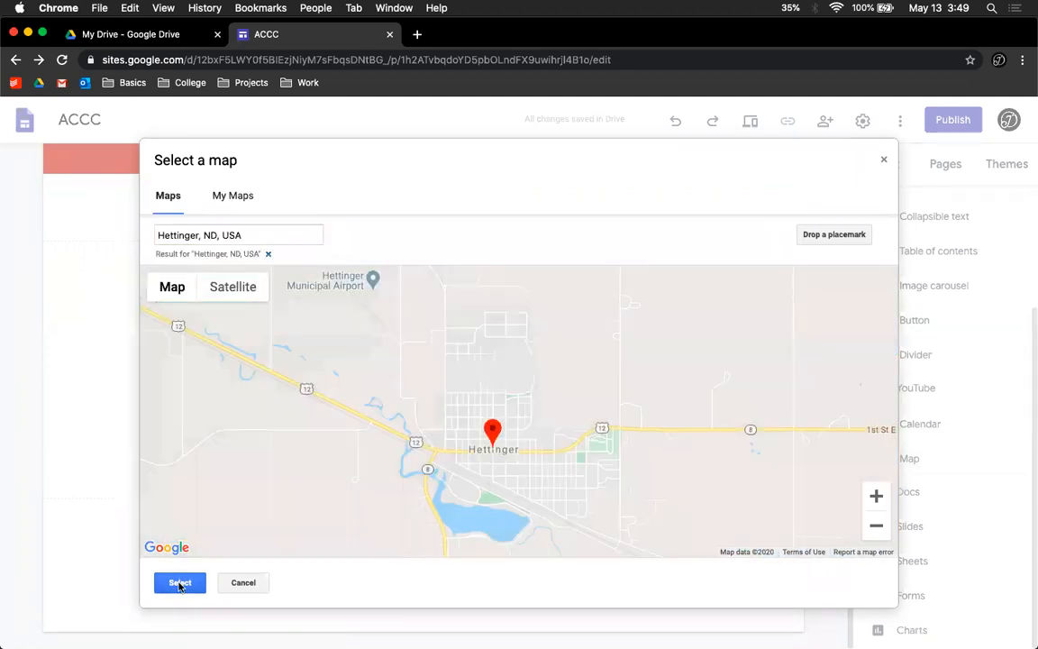
click(179, 583)
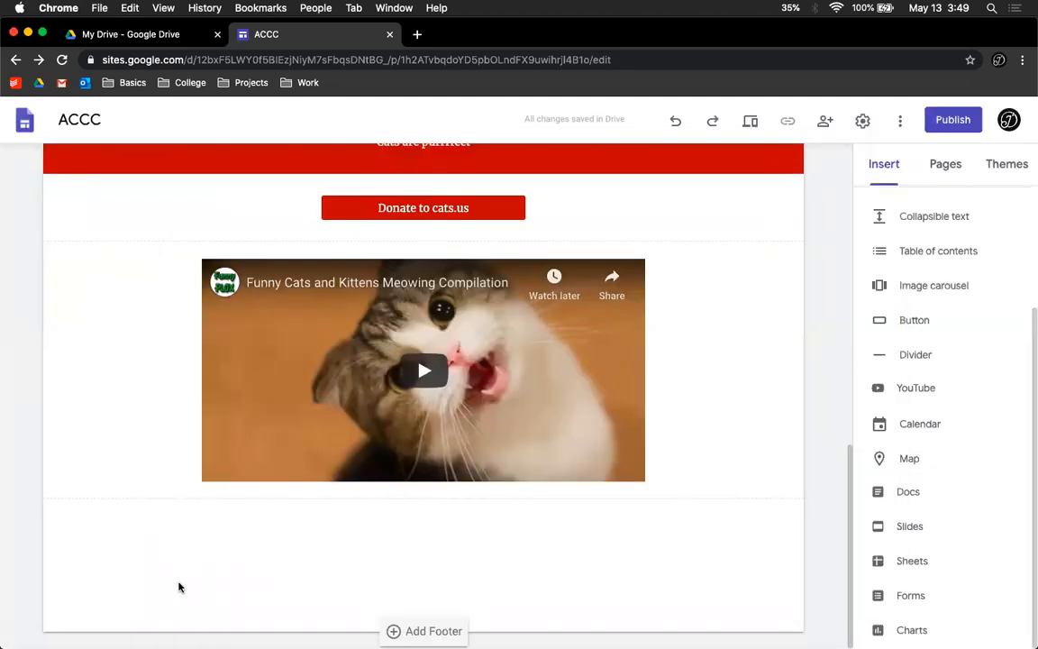
drag(267, 348, 451, 341)
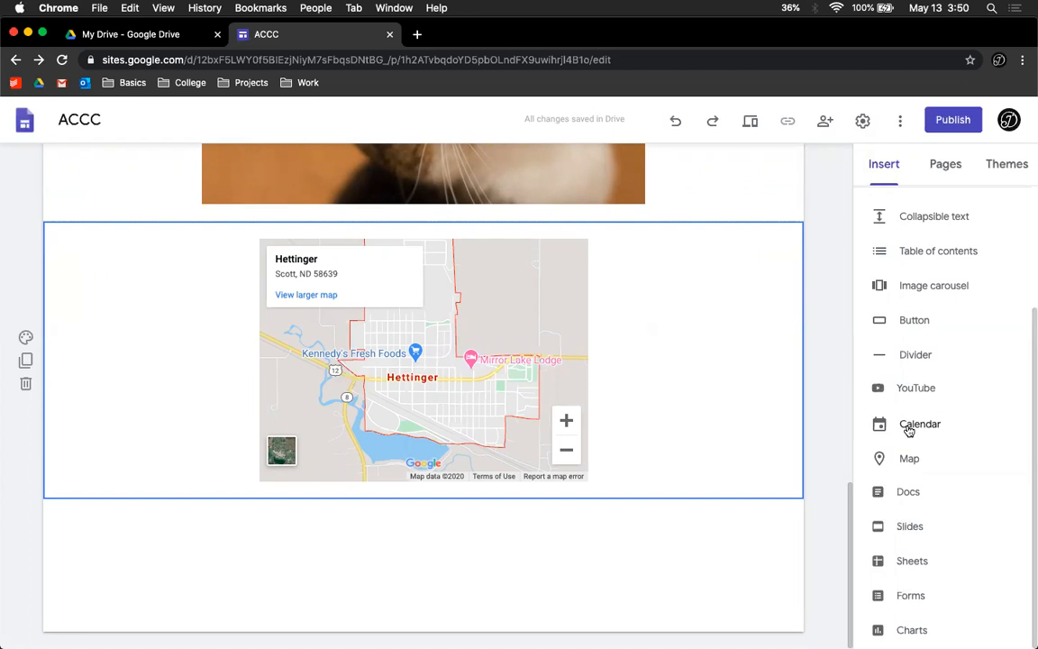
Step: Hide the About us page from the site navigation
scroll(498, 335, up, 10)
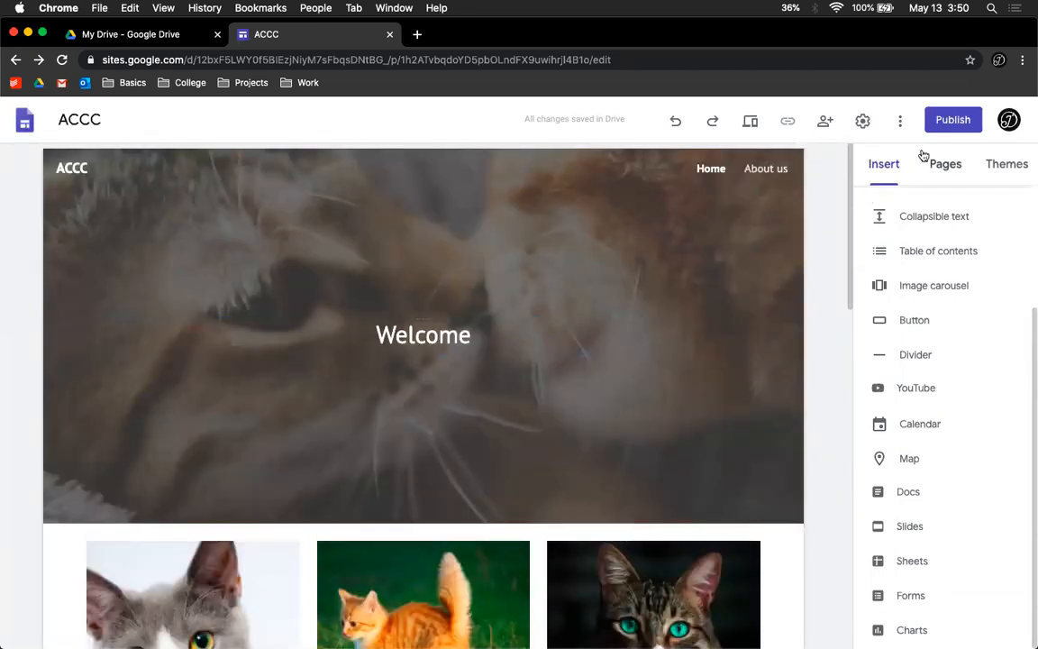
click(945, 167)
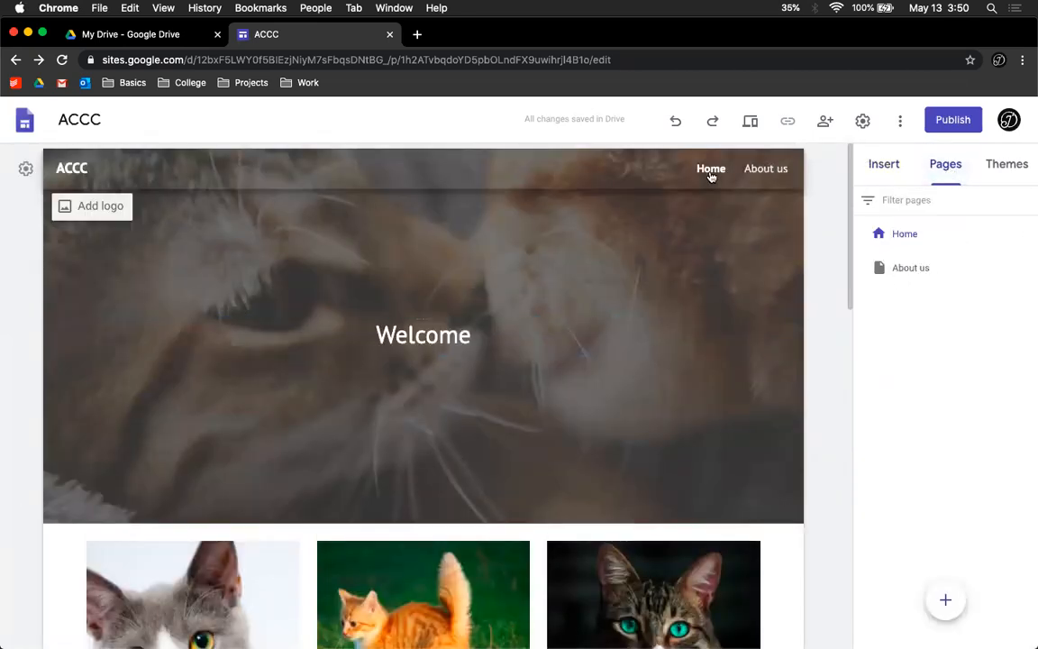
click(921, 269)
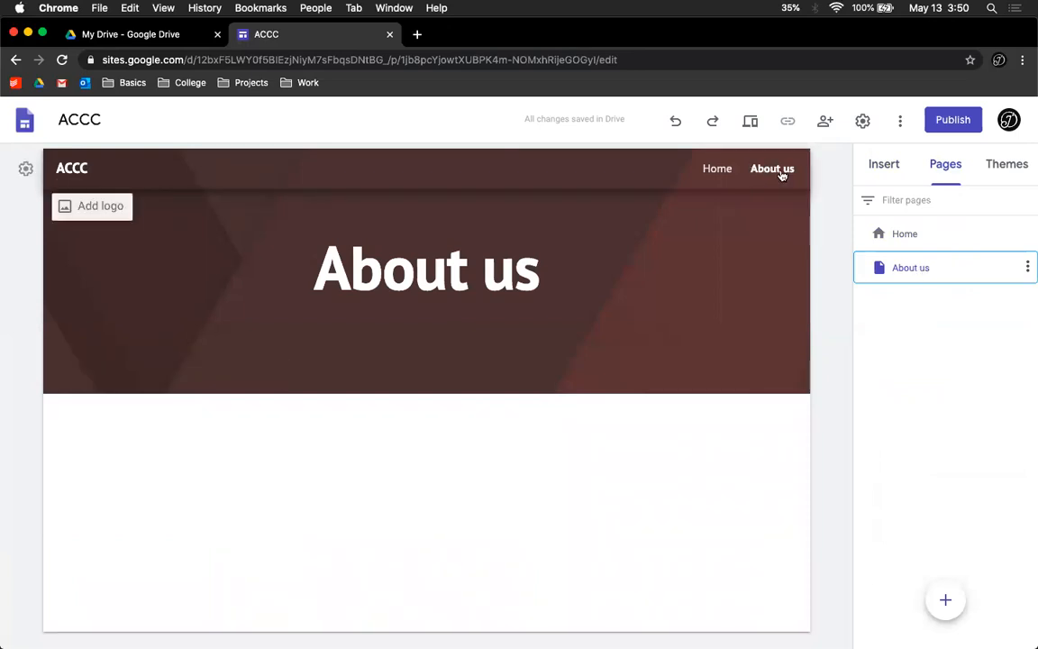
click(1028, 268)
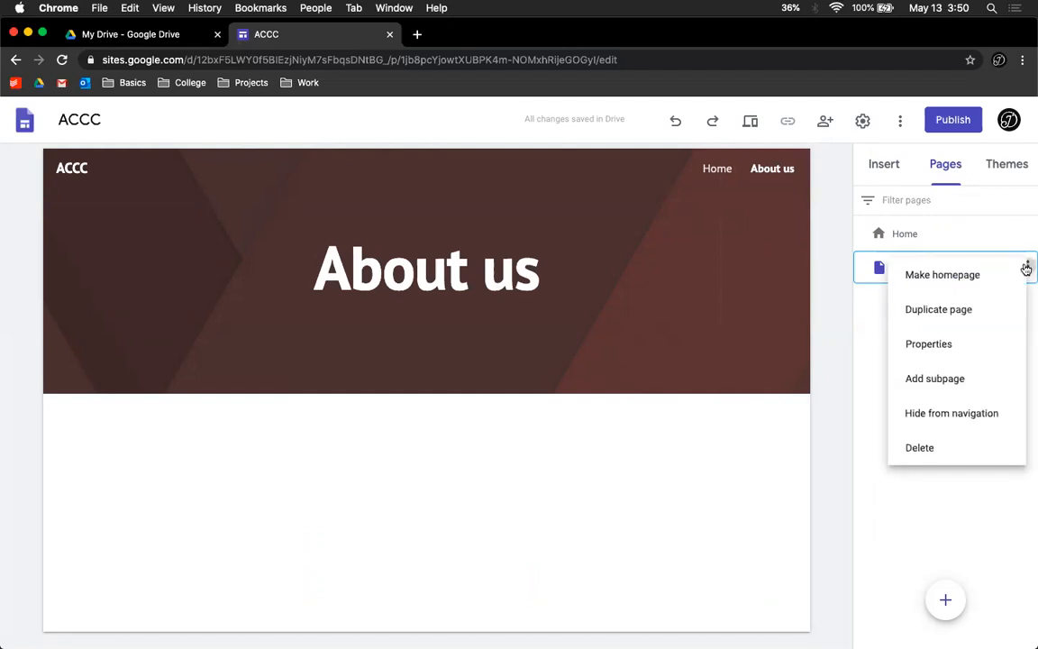
click(941, 415)
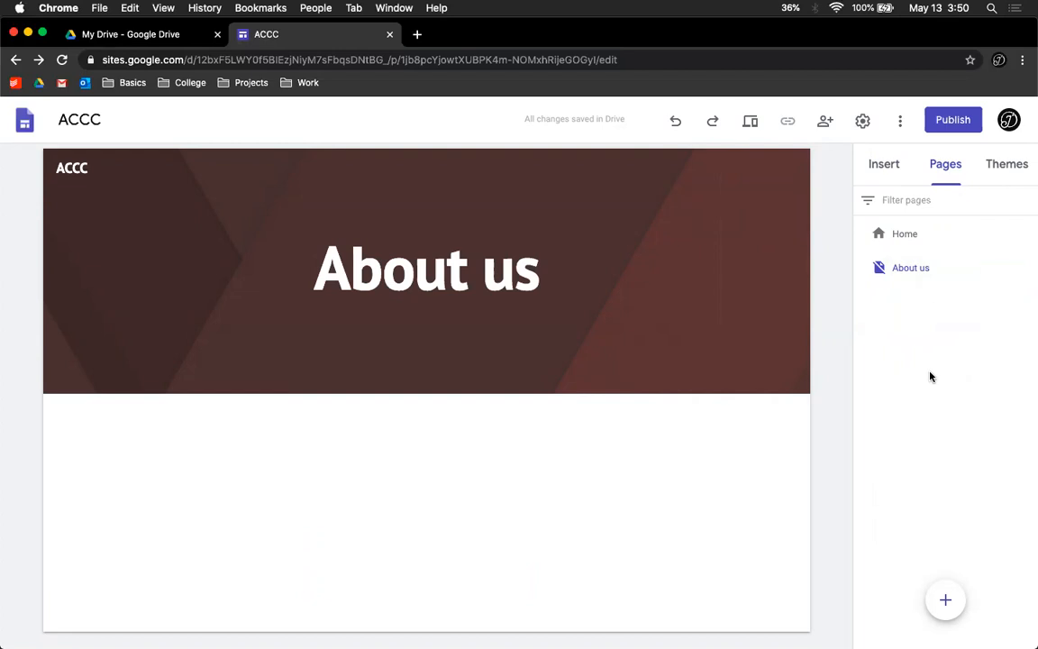
Step: Add a navigation link named Petsmart Site that points to petsmart.com
mouse_move(953, 602)
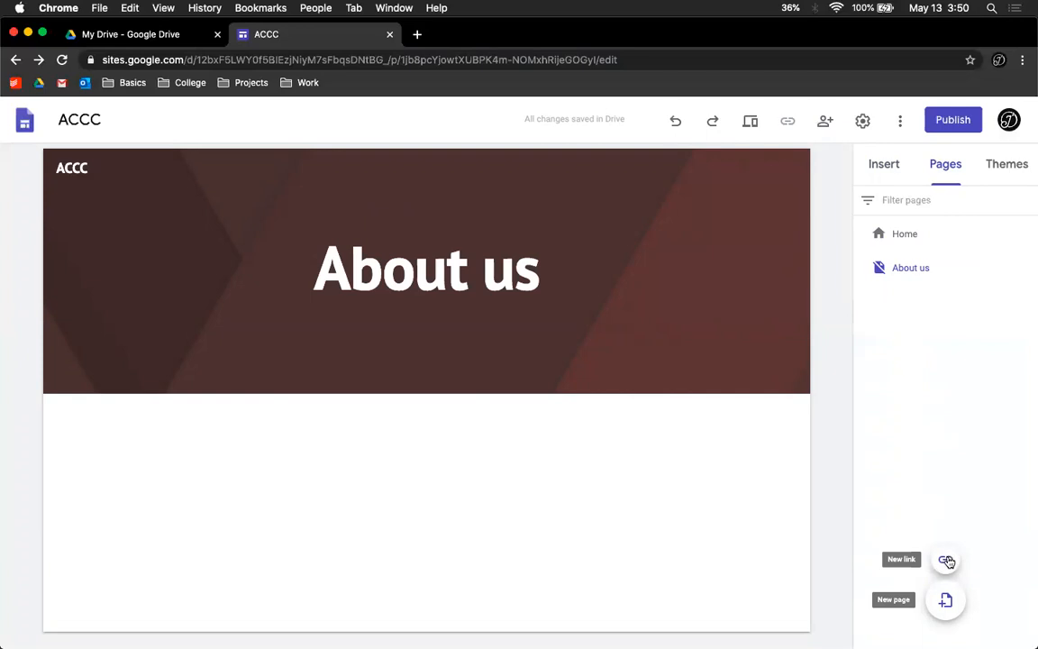
click(946, 561)
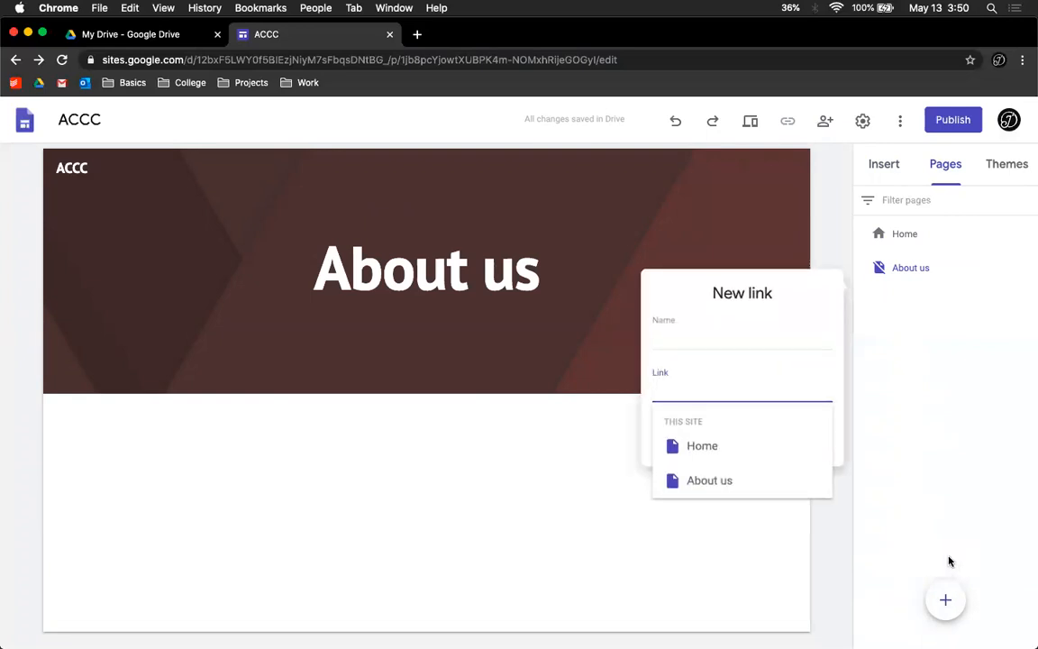
text(pets)
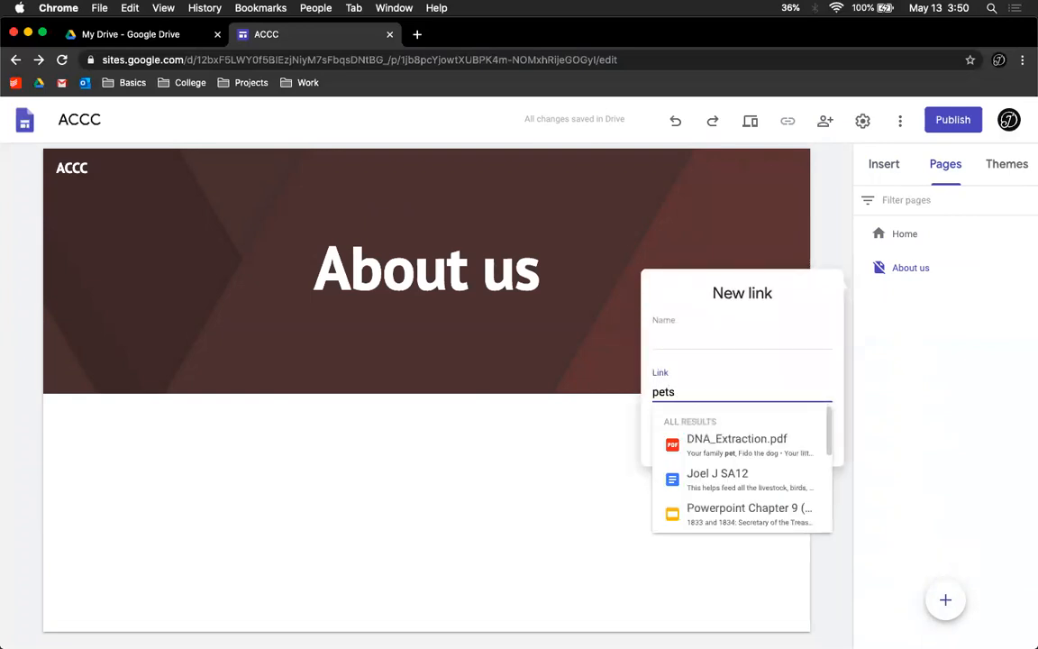
text(mart.com)
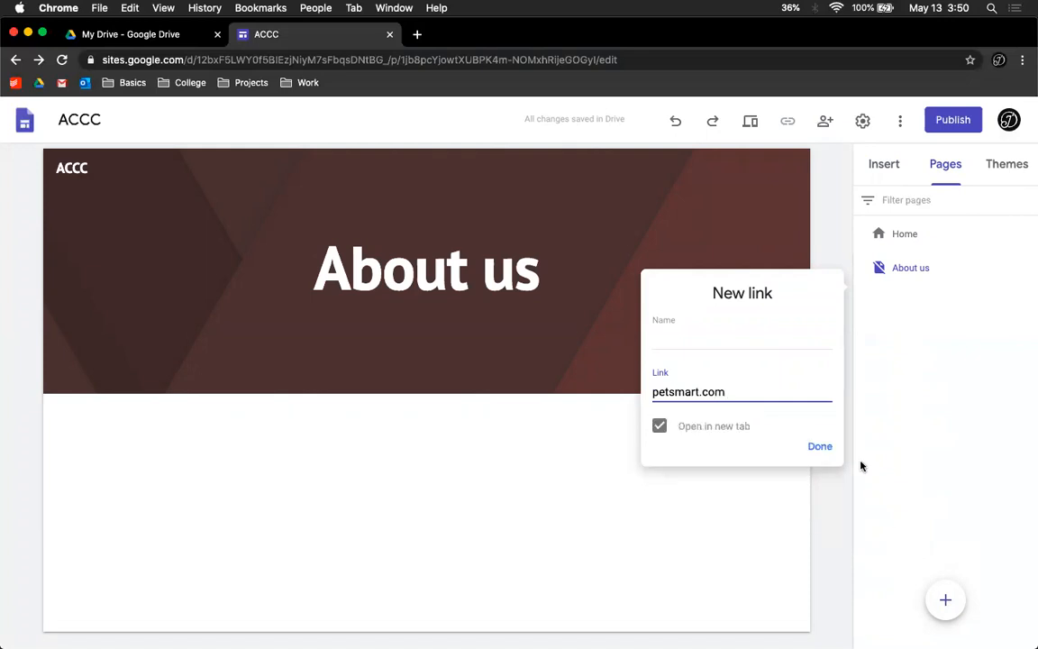
click(749, 339)
text(Petsmart)
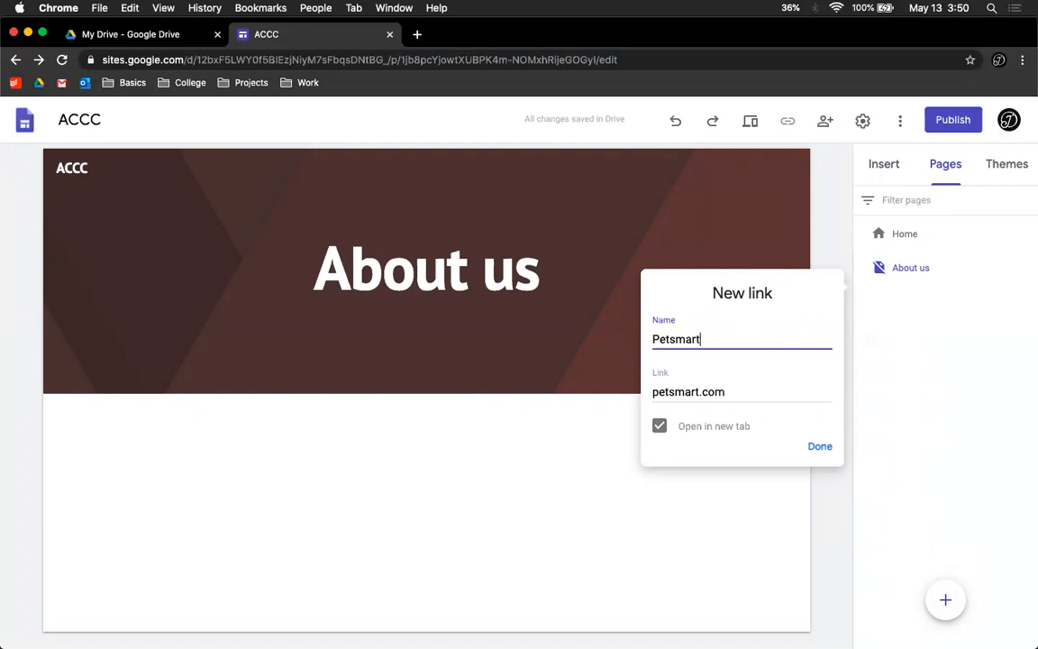
text( Site)
click(817, 443)
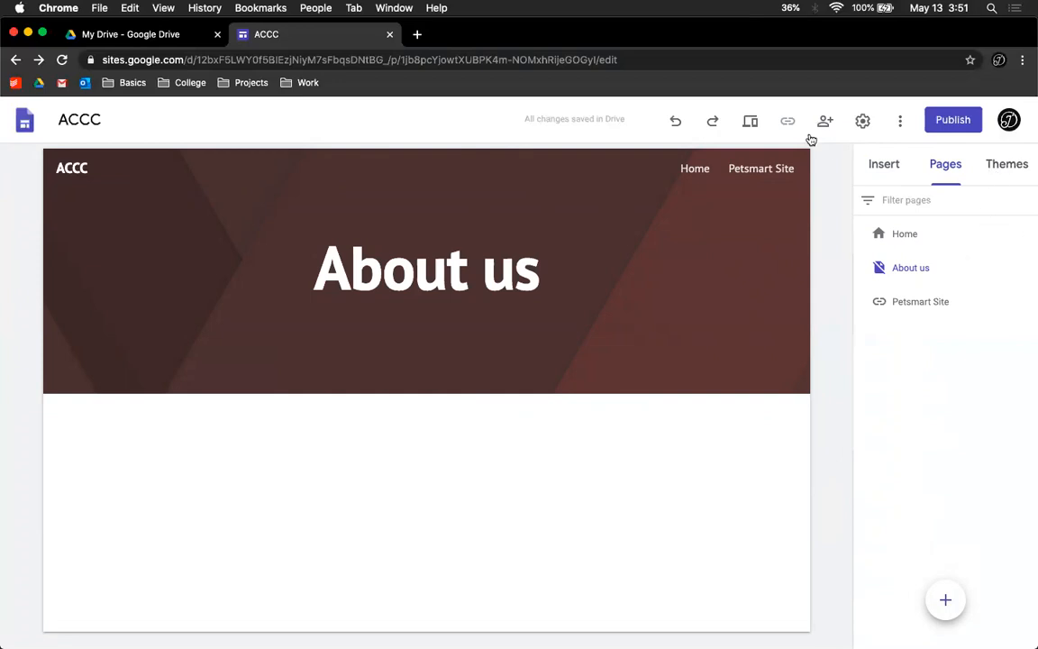
Step: Publish the site to the web address adamscountycatclub
click(899, 168)
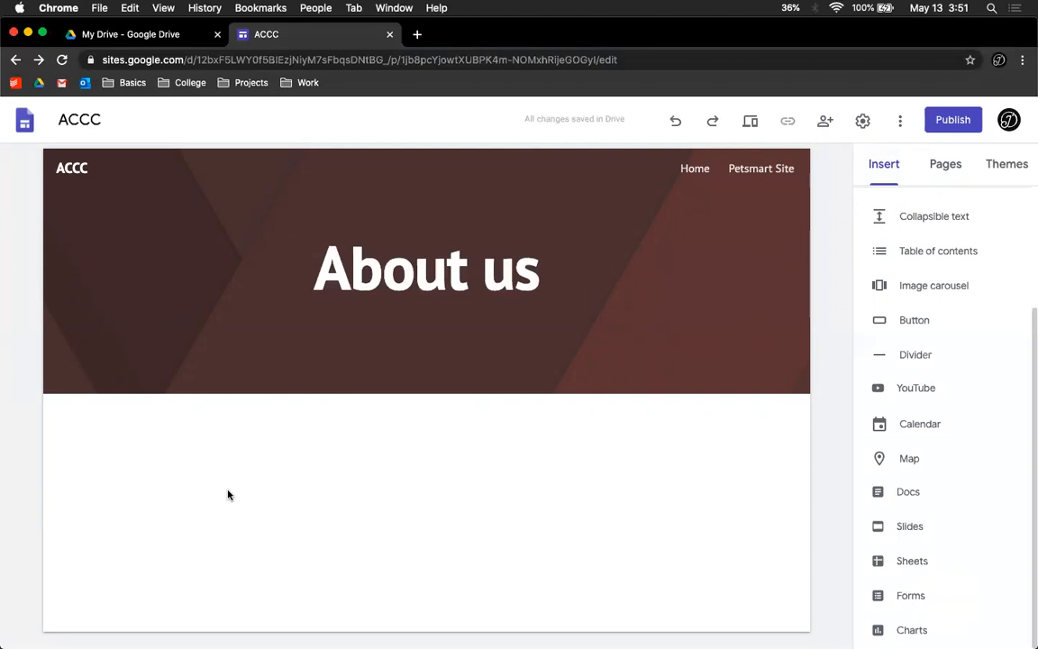
click(948, 130)
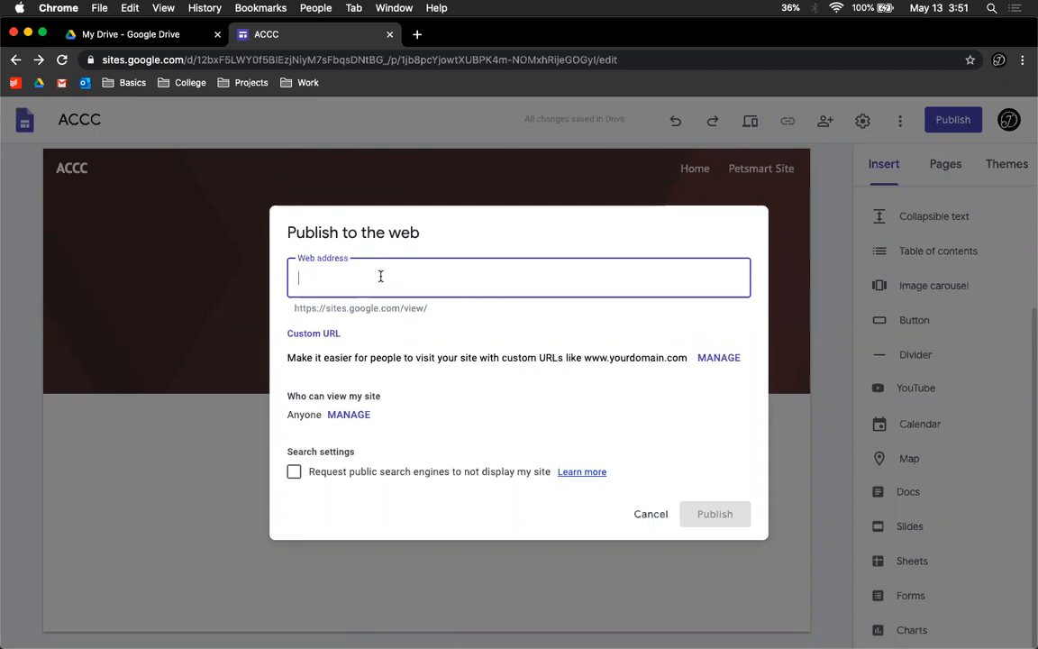
text(adamscounty)
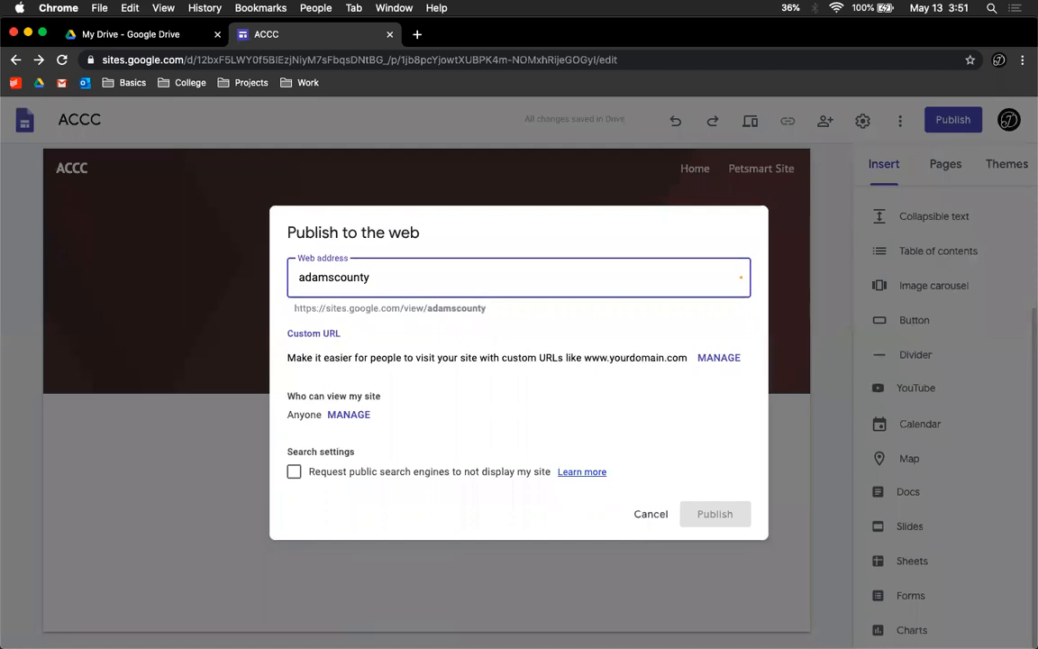
text(catclub)
drag(427, 309, 511, 310)
click(514, 309)
drag(426, 309, 297, 309)
click(543, 309)
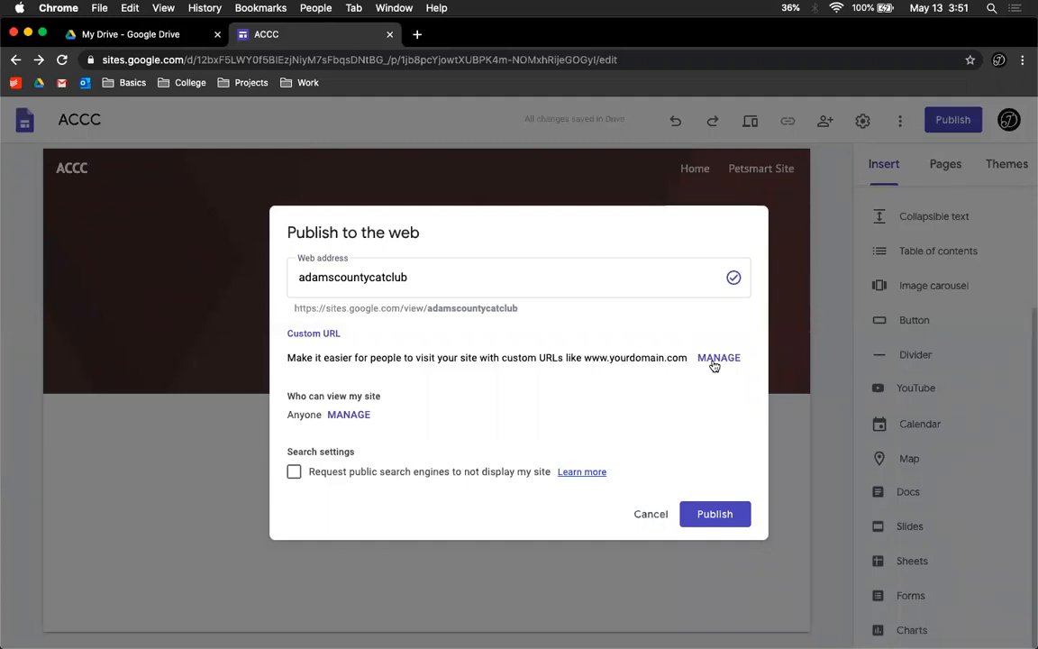
click(703, 515)
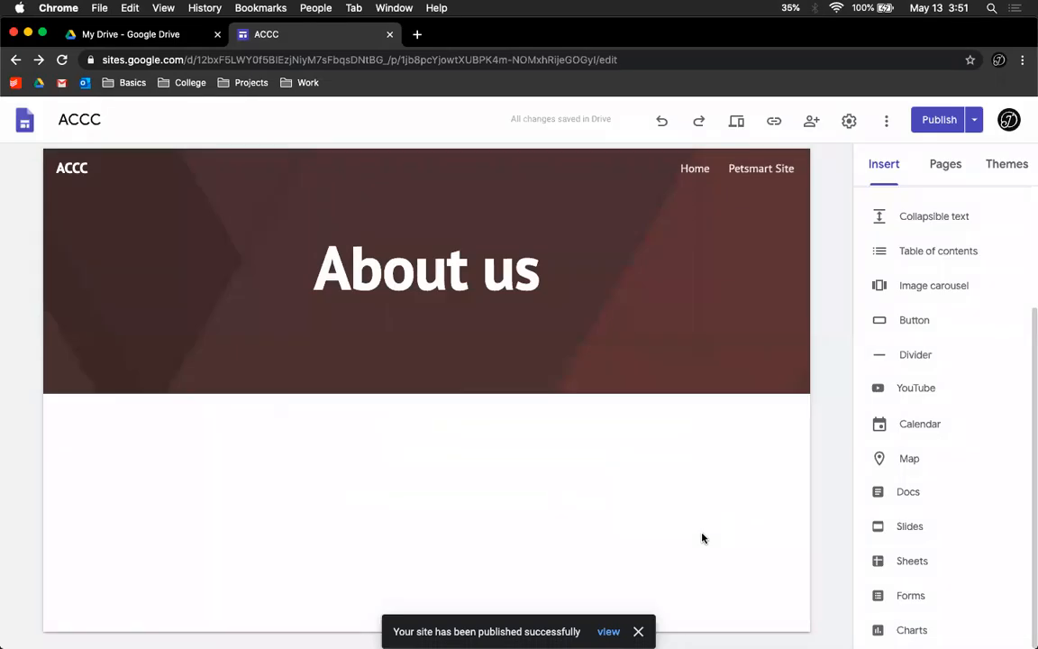
Step: Open the published site and browse its Home page content
click(608, 631)
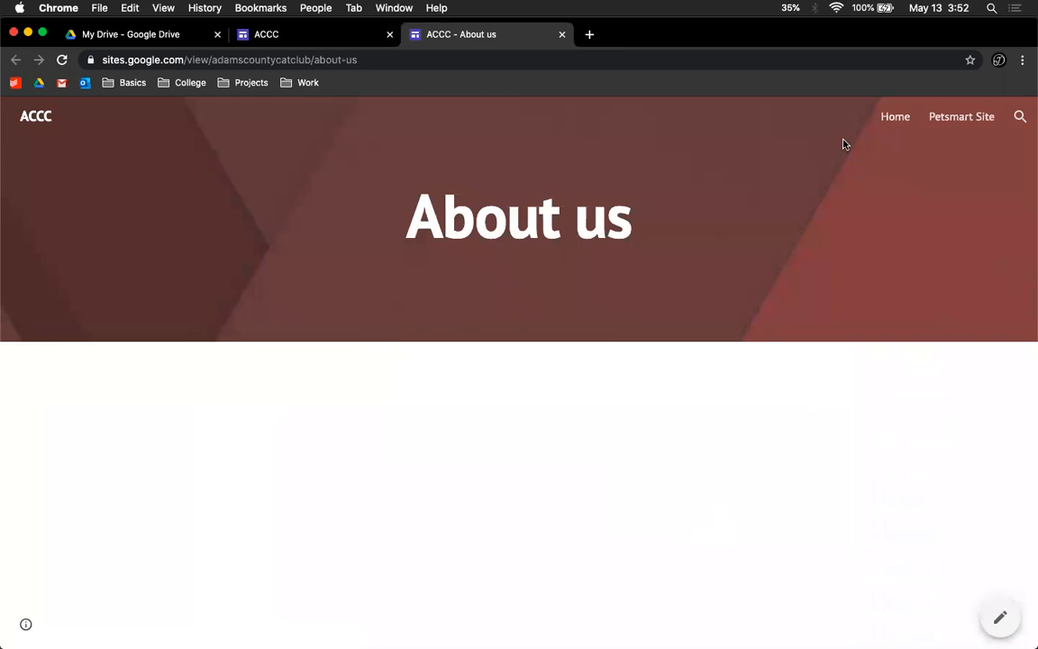
click(904, 120)
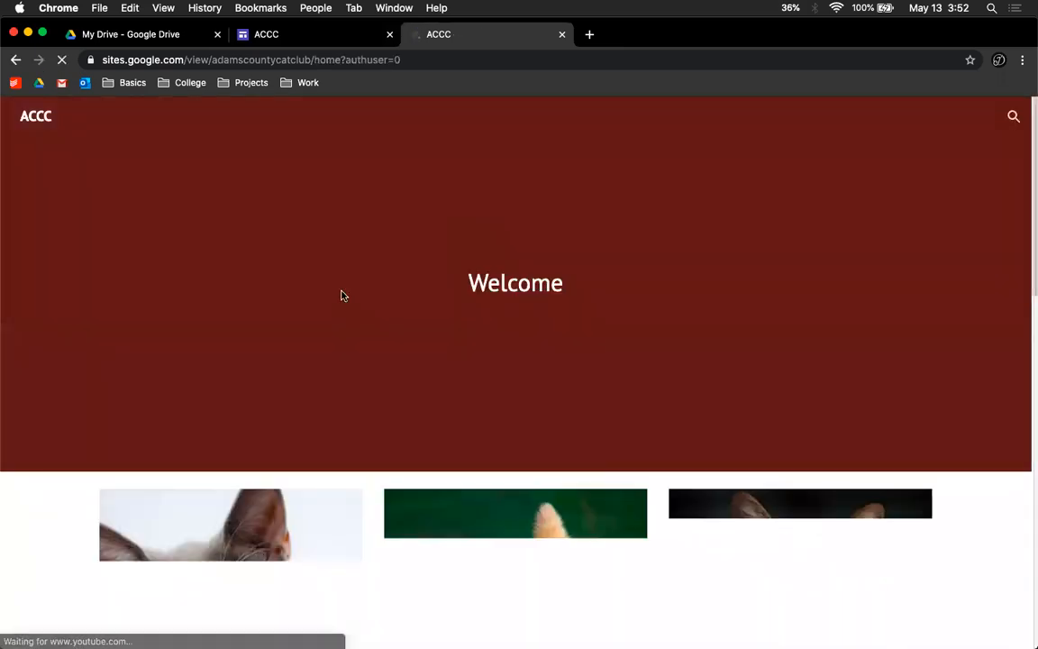
scroll(341, 294, down, 3)
scroll(341, 295, down, 10)
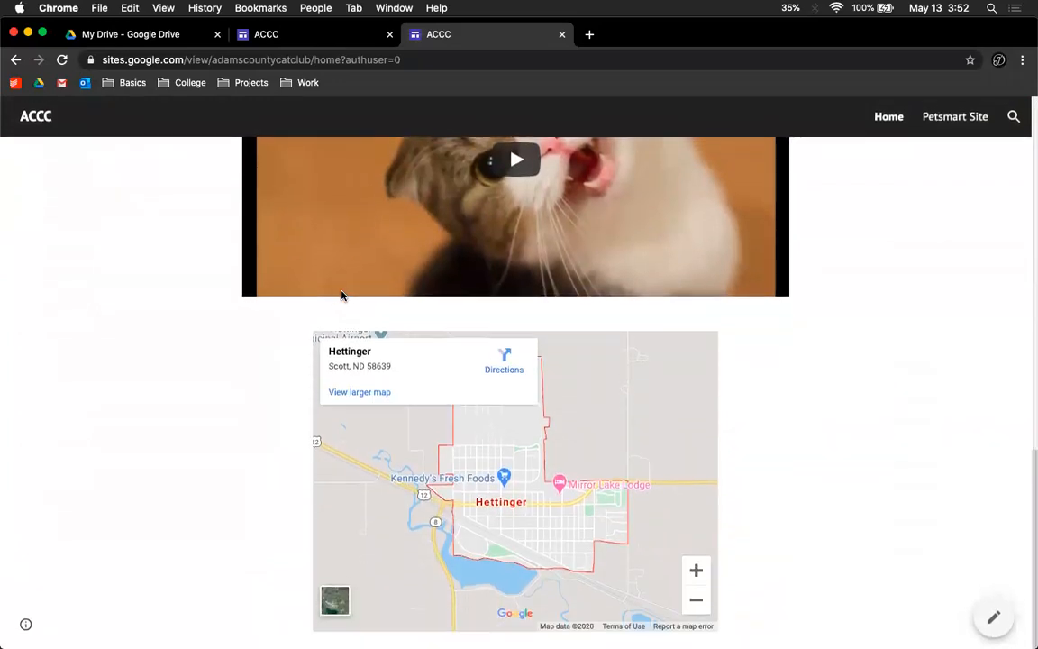
scroll(341, 294, up, 15)
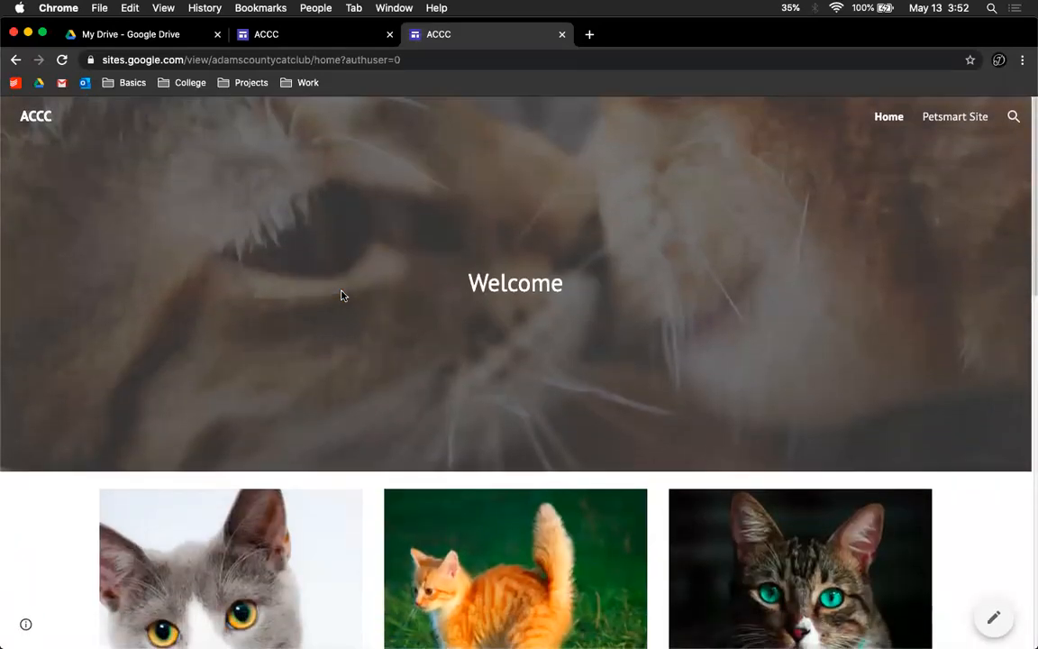
Step: Examine the published site's page addresses across the editor and site tabs
click(336, 40)
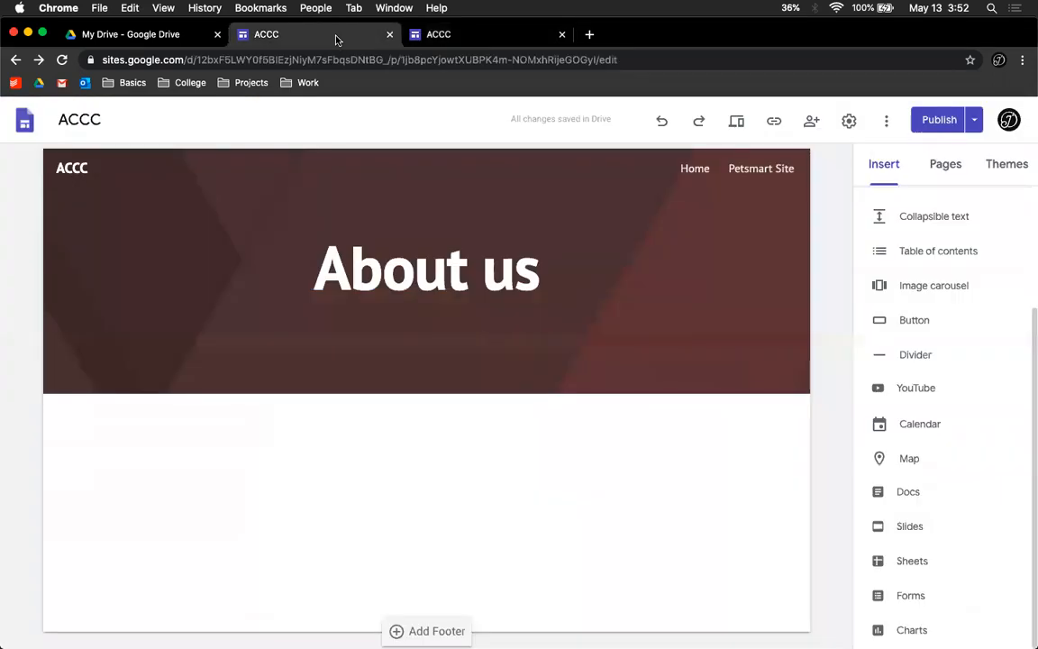
click(973, 125)
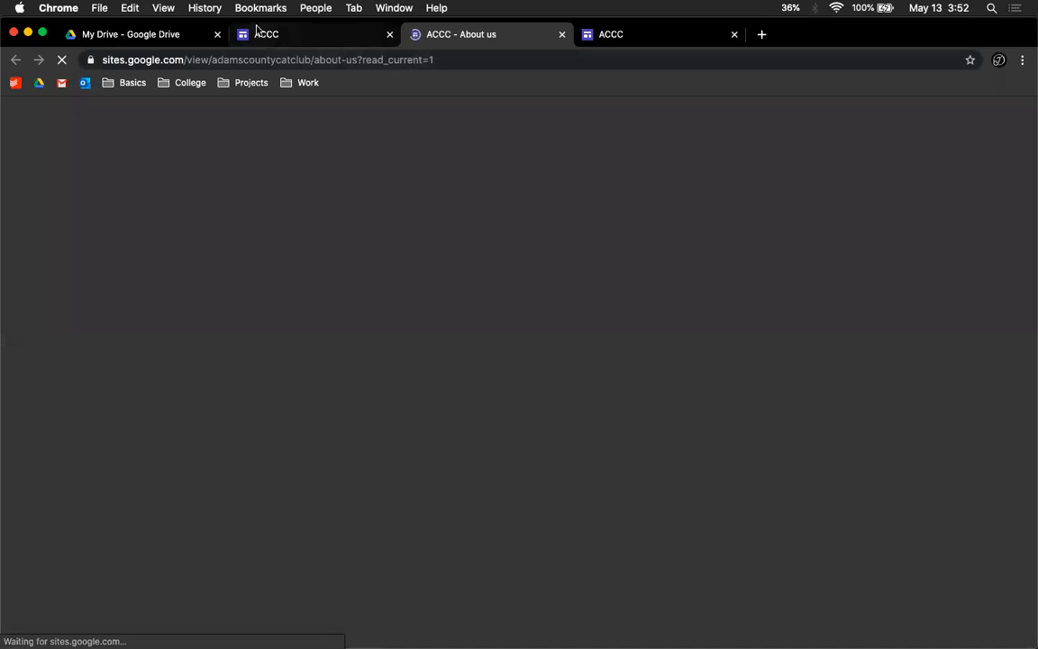
click(255, 34)
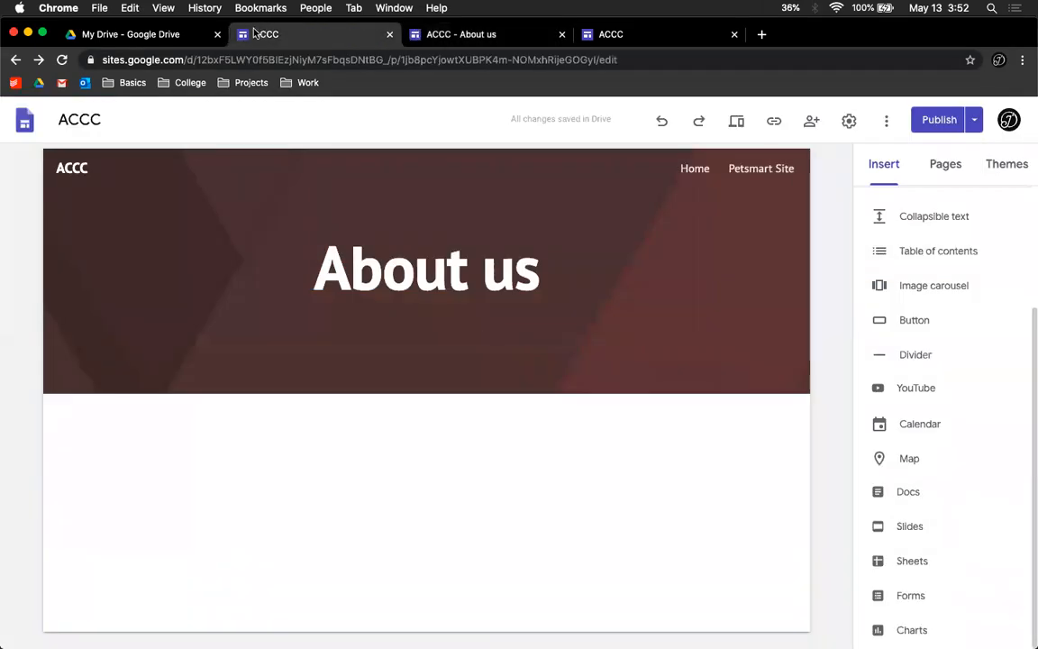
drag(991, 34, 991, 93)
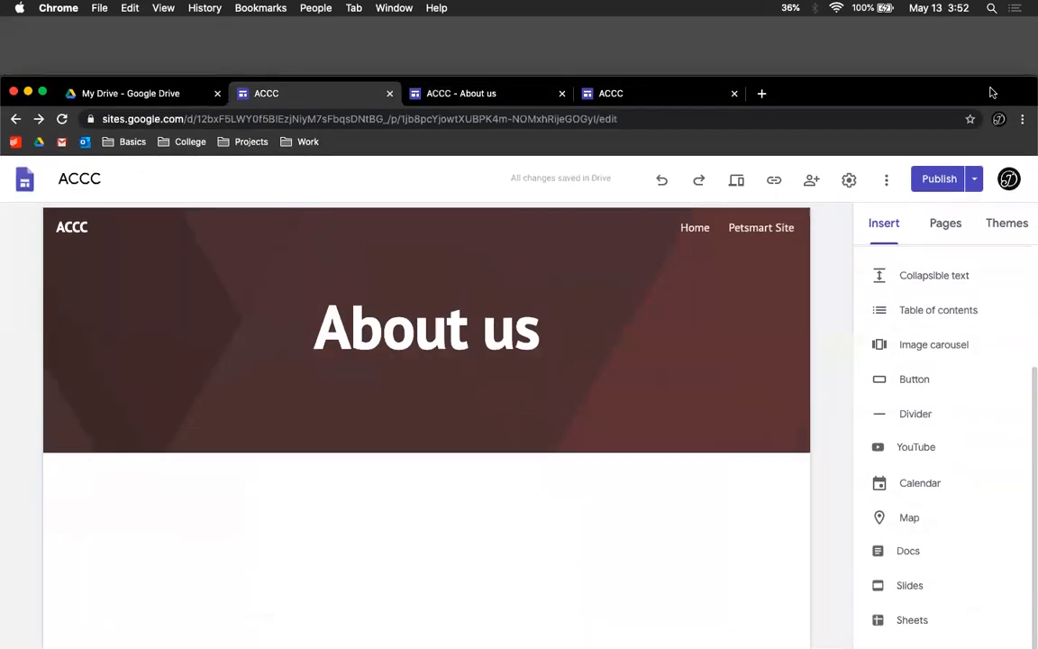
click(624, 92)
click(463, 118)
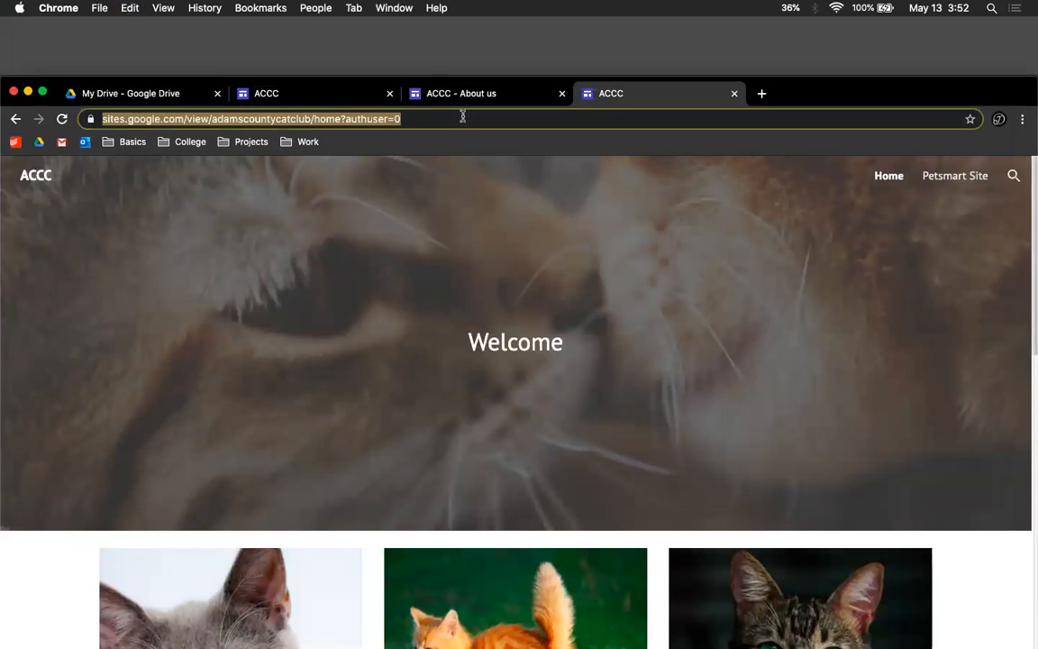
click(488, 97)
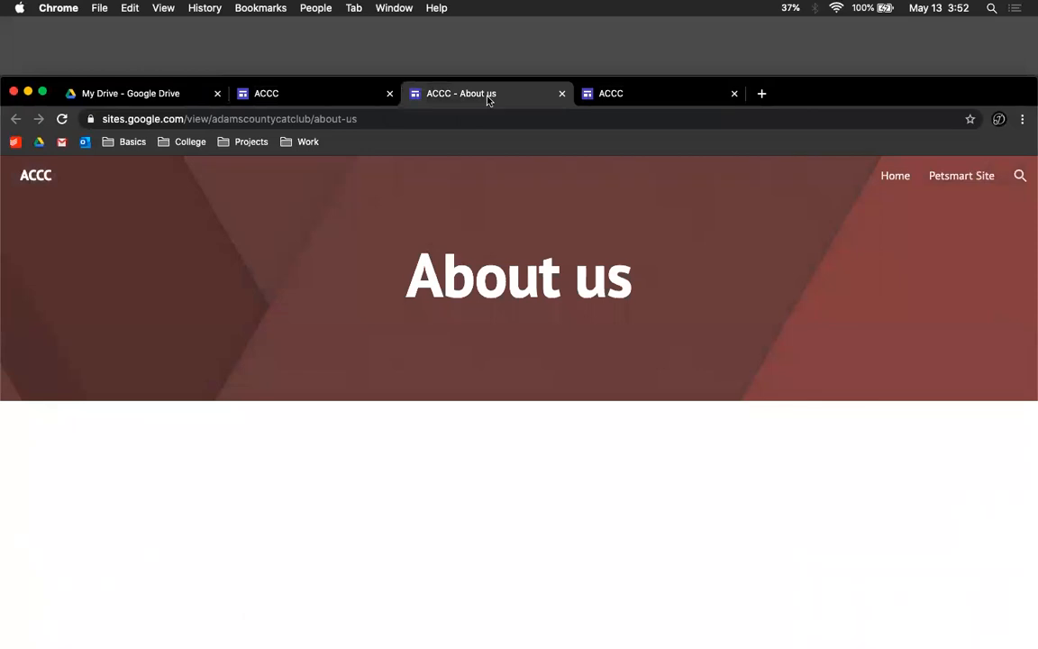
click(475, 120)
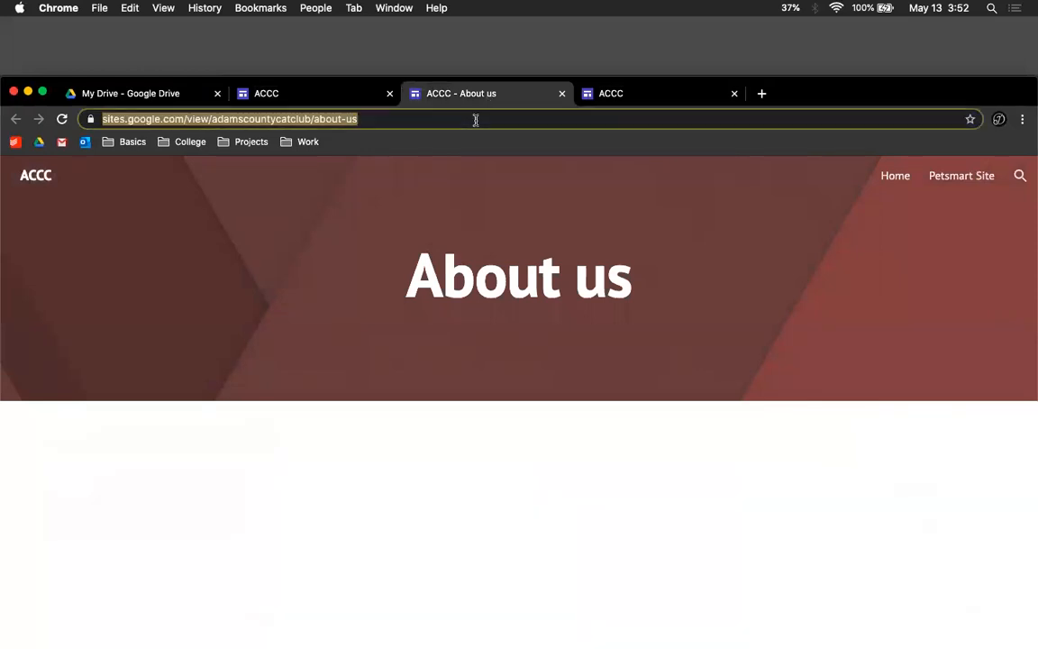
Step: Search the web for google domains and open the Google Domains website
text(gogole)
key(BackSpace)
key(BackSpace)
key(BackSpace)
key(BackSpace)
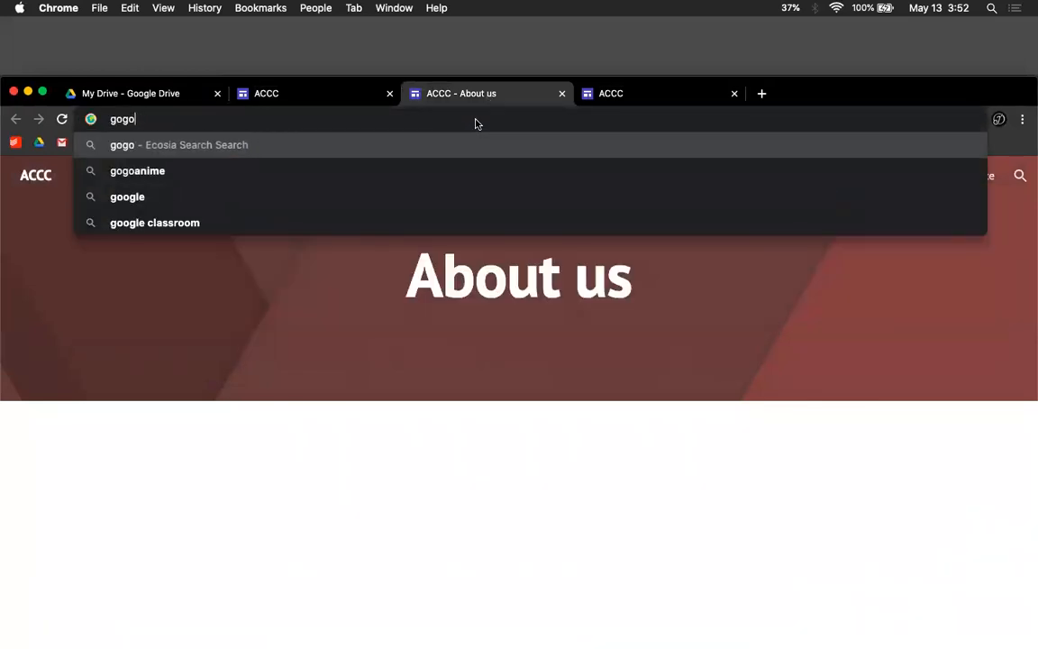
text(ogle)
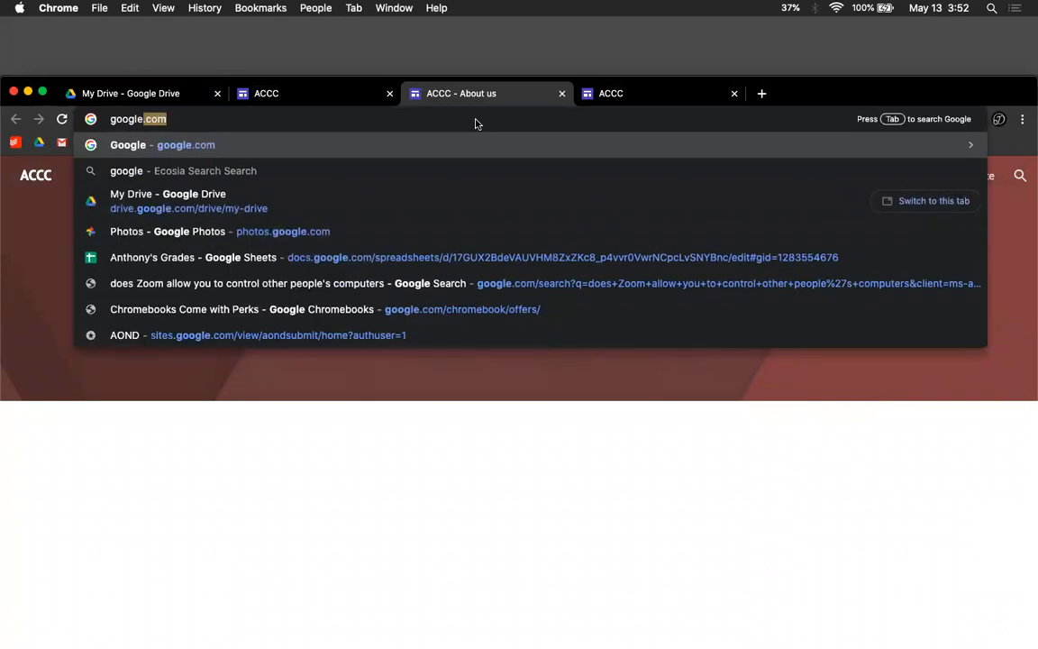
text( domains)
key(Return)
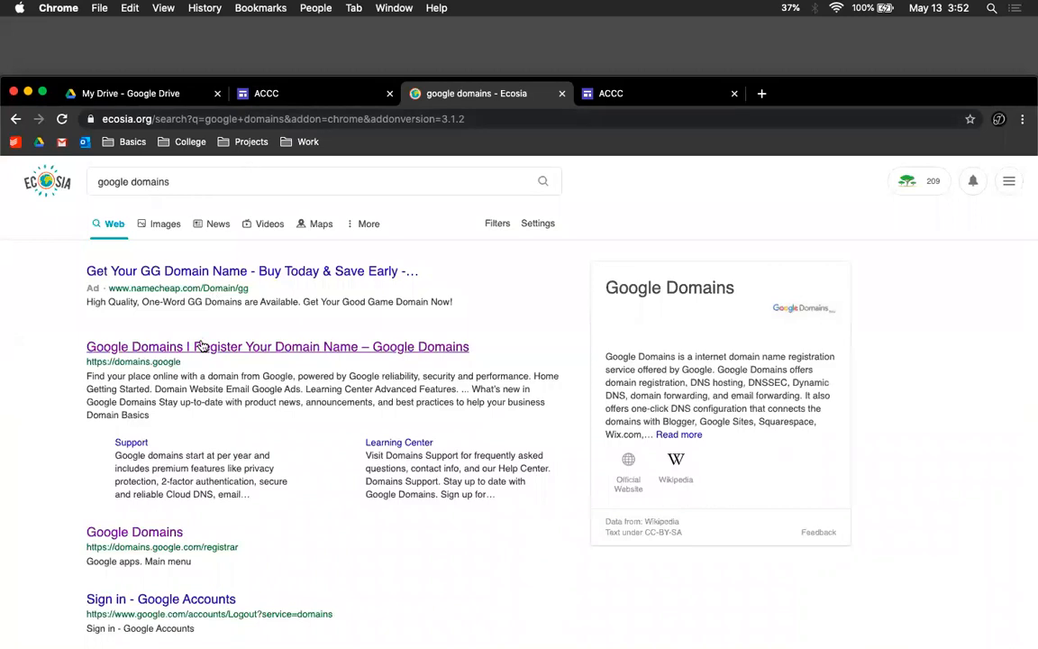
click(202, 346)
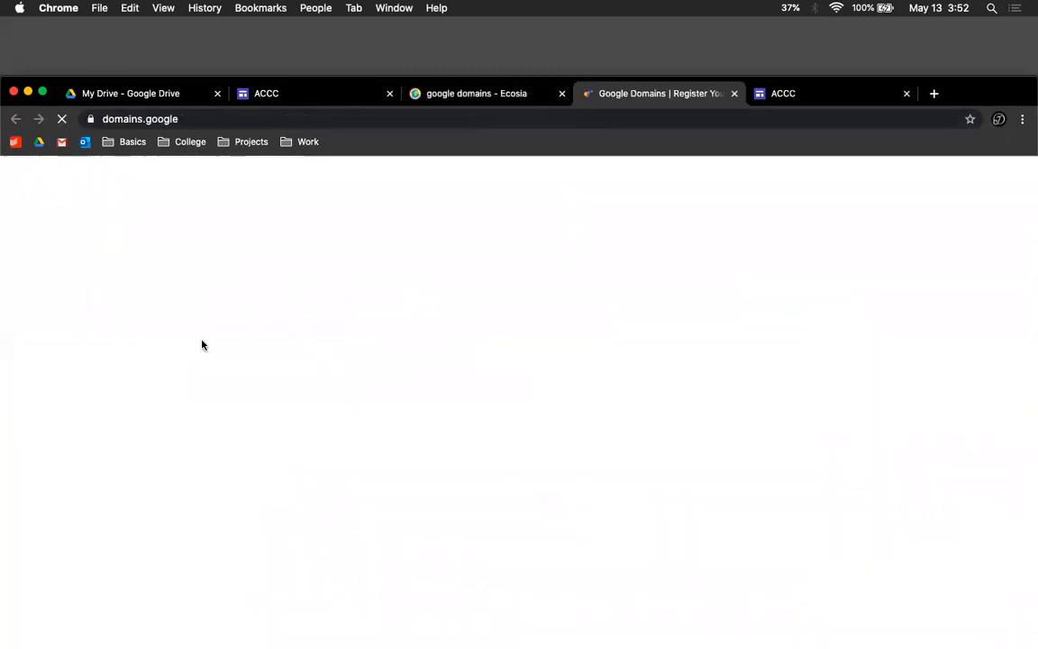
drag(999, 90, 1001, 32)
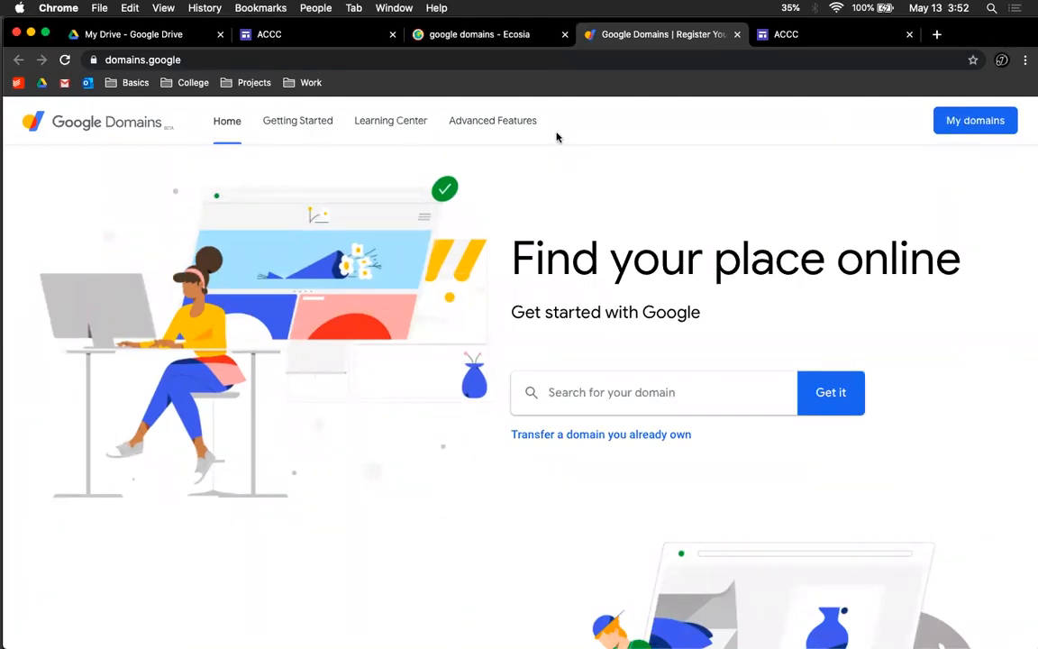
Step: Open My domains in Google Domains and go to the search for a new domain
click(960, 122)
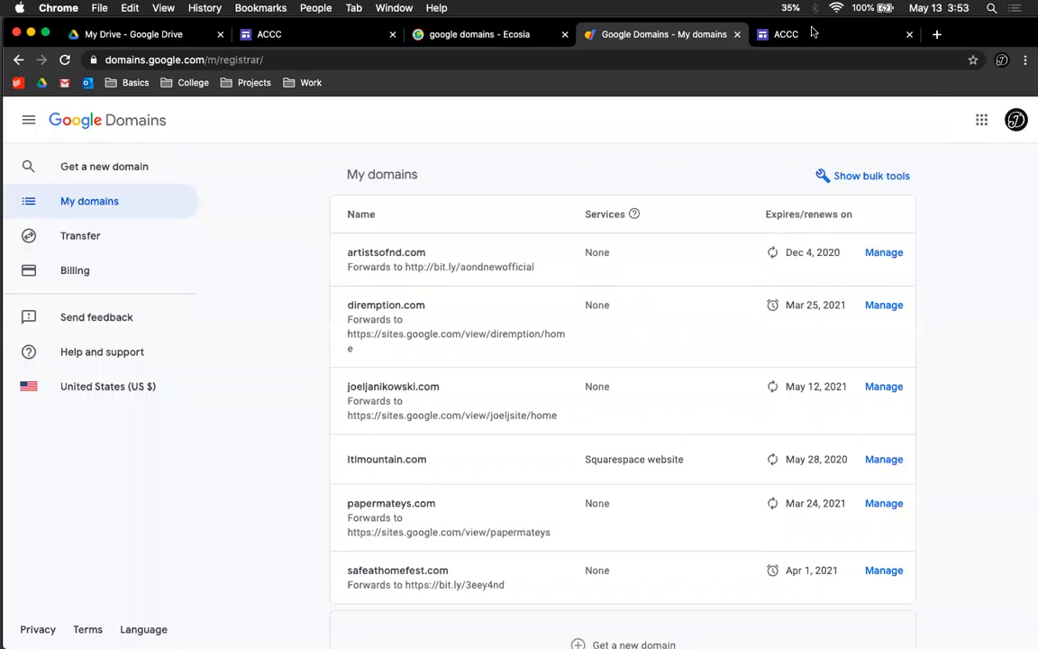
click(365, 37)
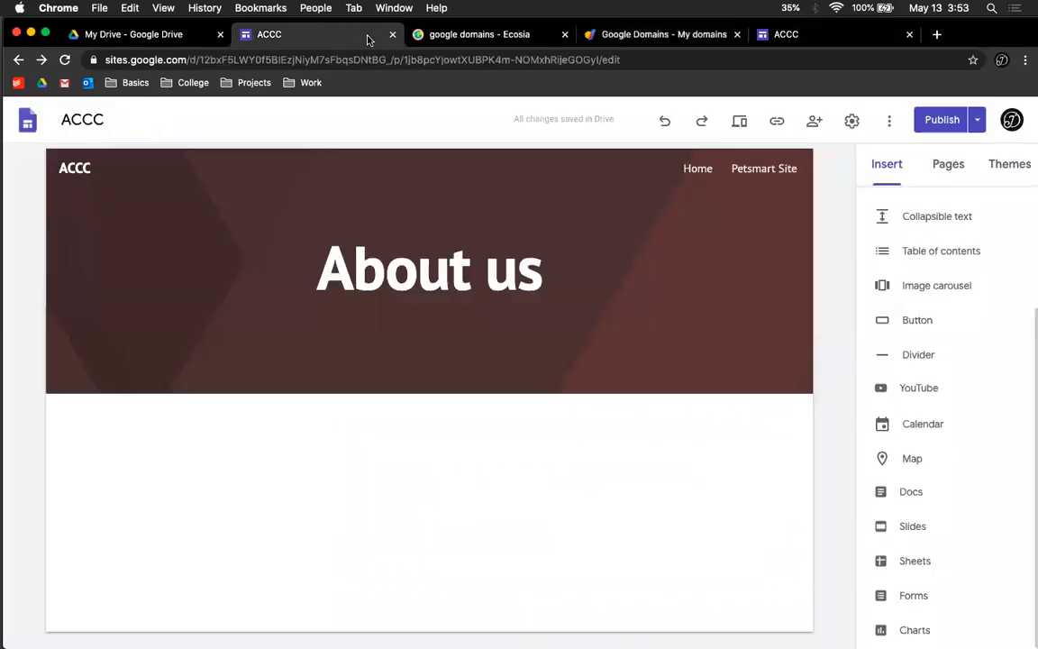
click(789, 36)
click(606, 33)
click(127, 167)
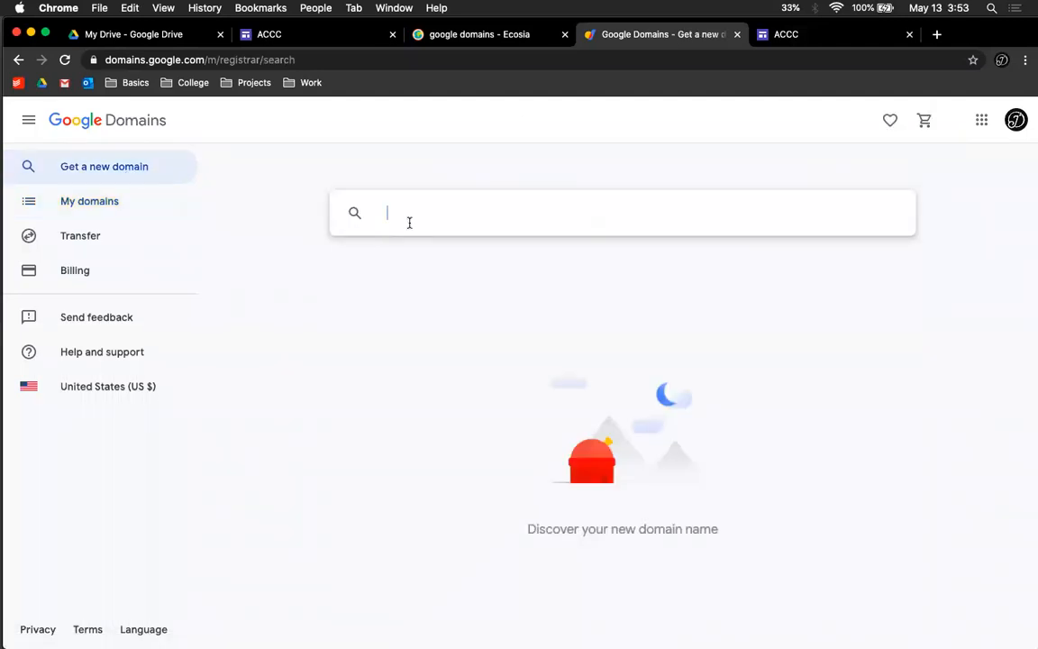
Step: Search Google Domains for acccclub.com and look through the suggested domain names
text(acccclub.com)
key(Return)
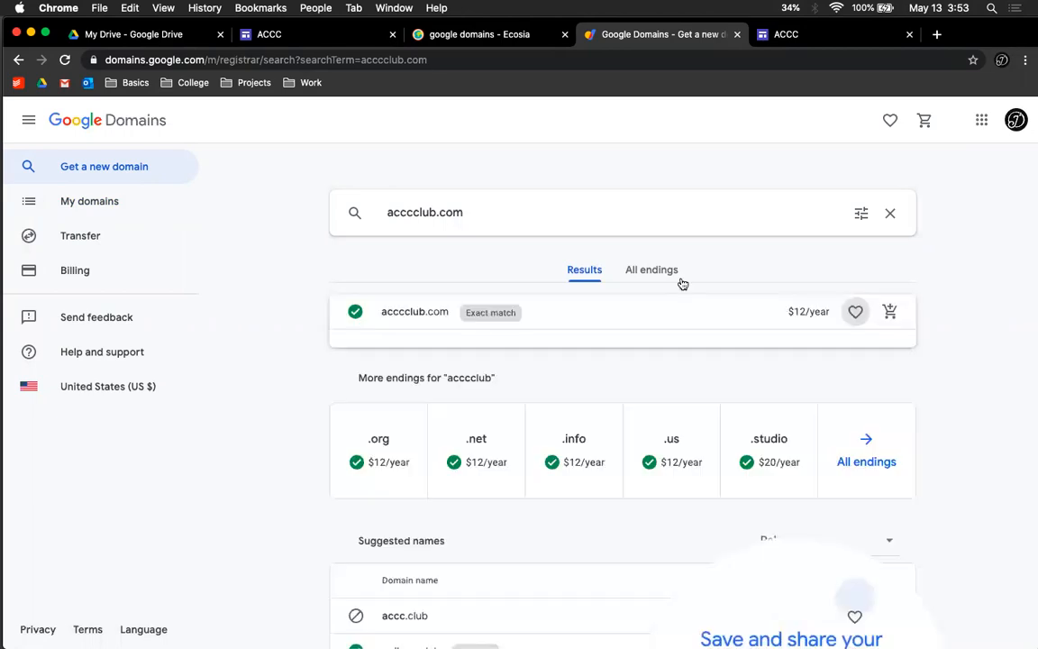
scroll(682, 320, down, 3)
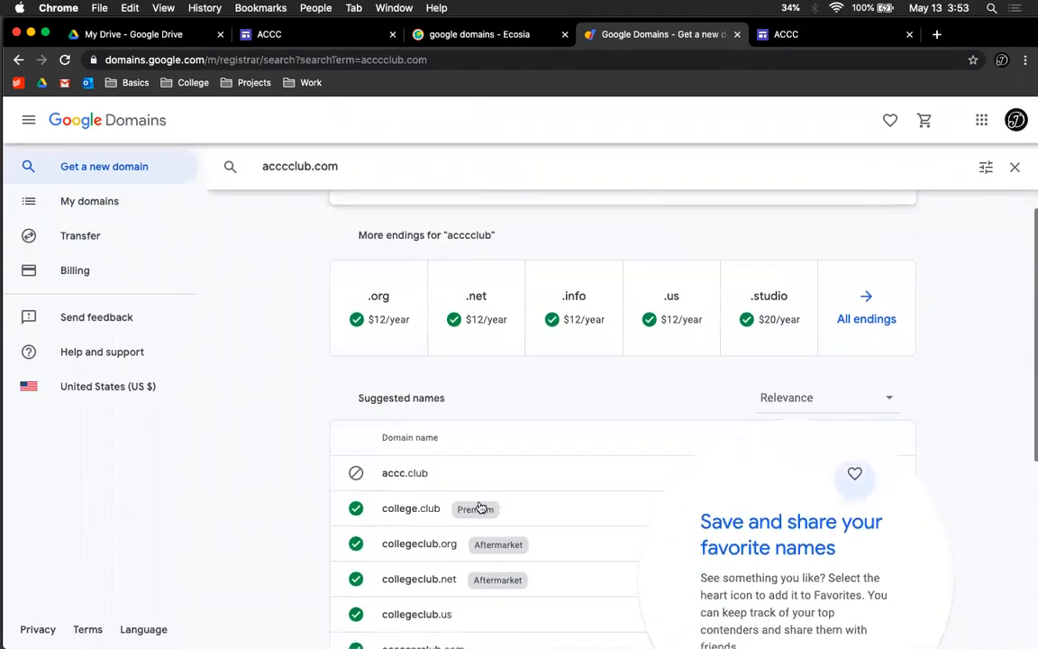
scroll(504, 491, down, 3)
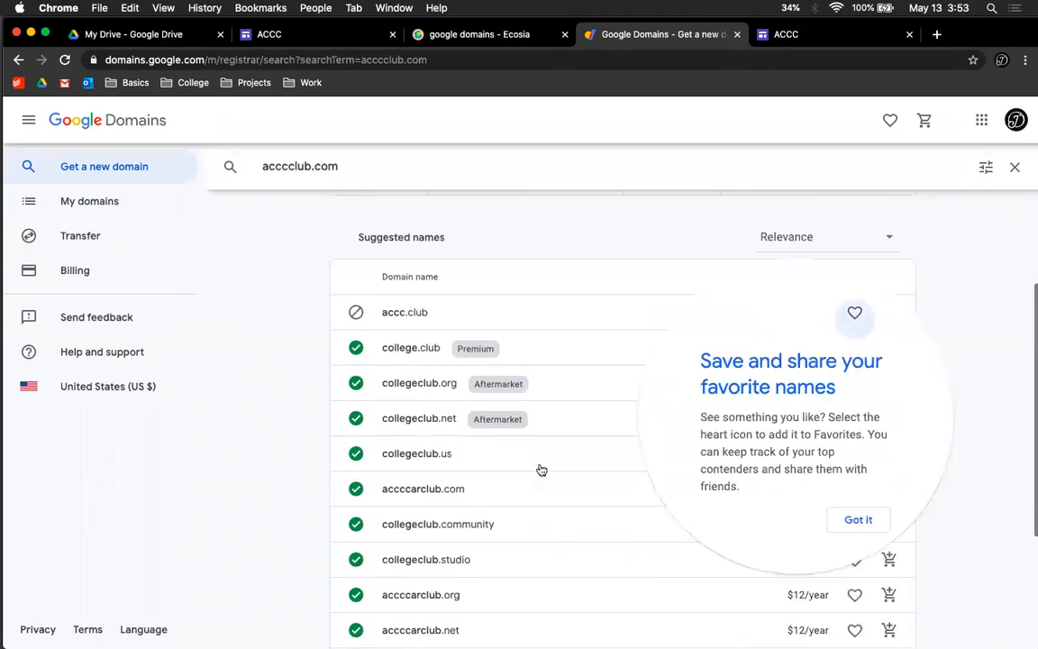
click(857, 519)
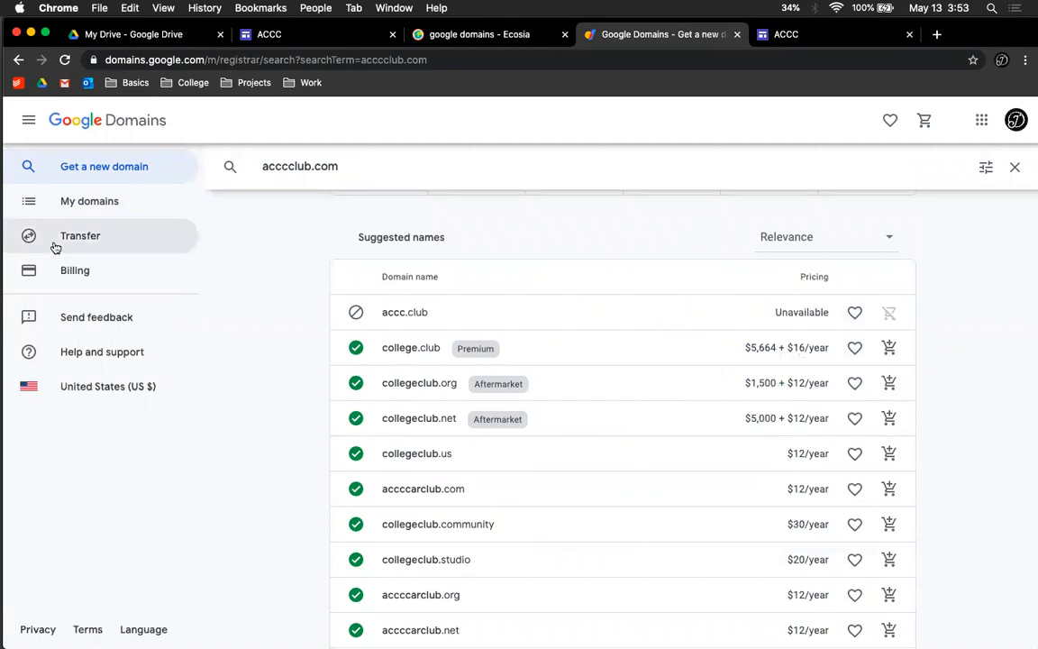
Step: Open the web forwarding settings of one of the already owned domains and select its website URL
click(87, 211)
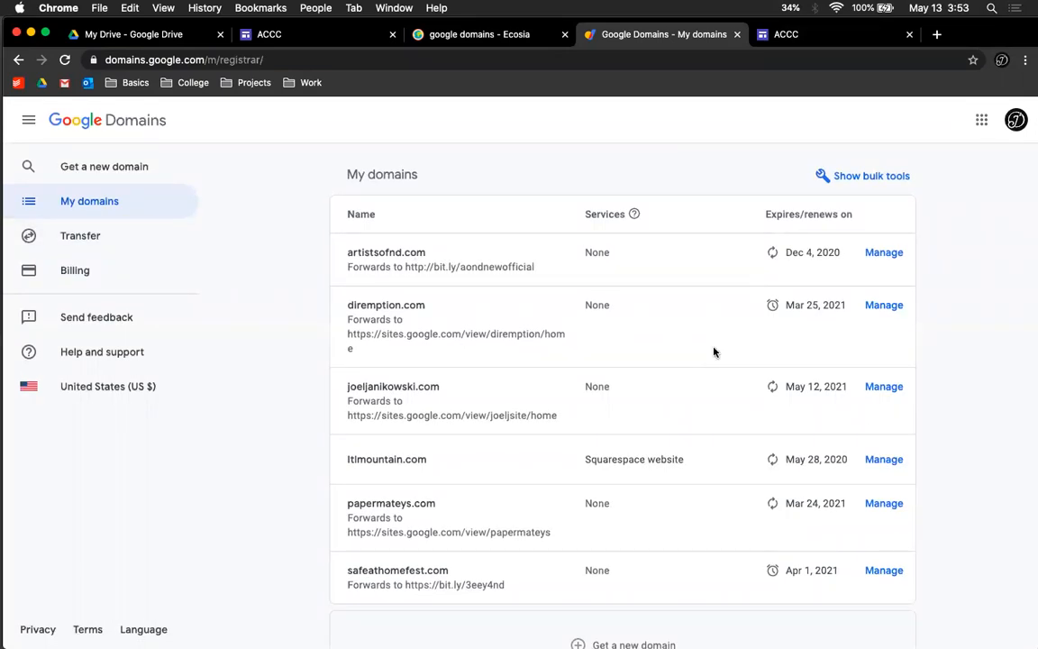
click(883, 387)
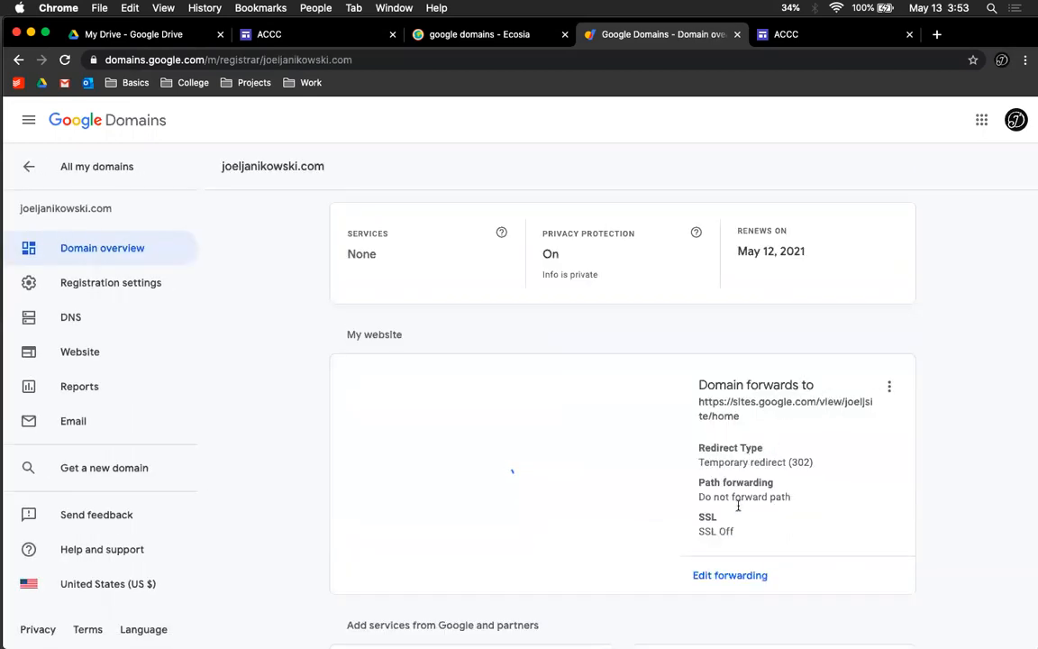
click(720, 578)
click(568, 317)
triple_click(568, 327)
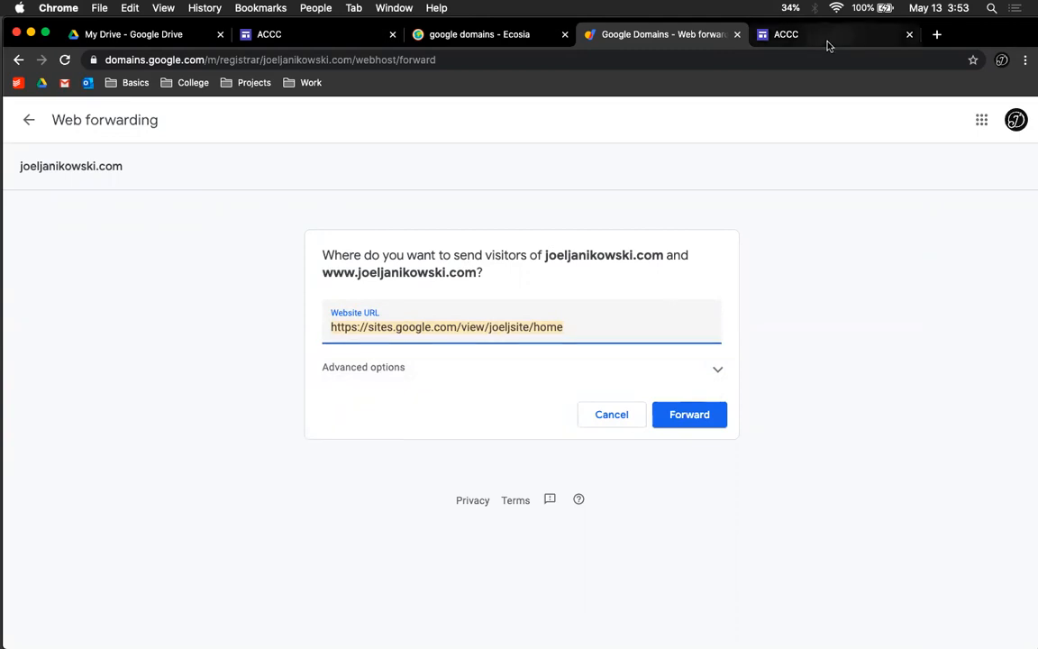
Step: Open the site editor's settings, switch the navigation mode to Side and preview the side menu
click(789, 36)
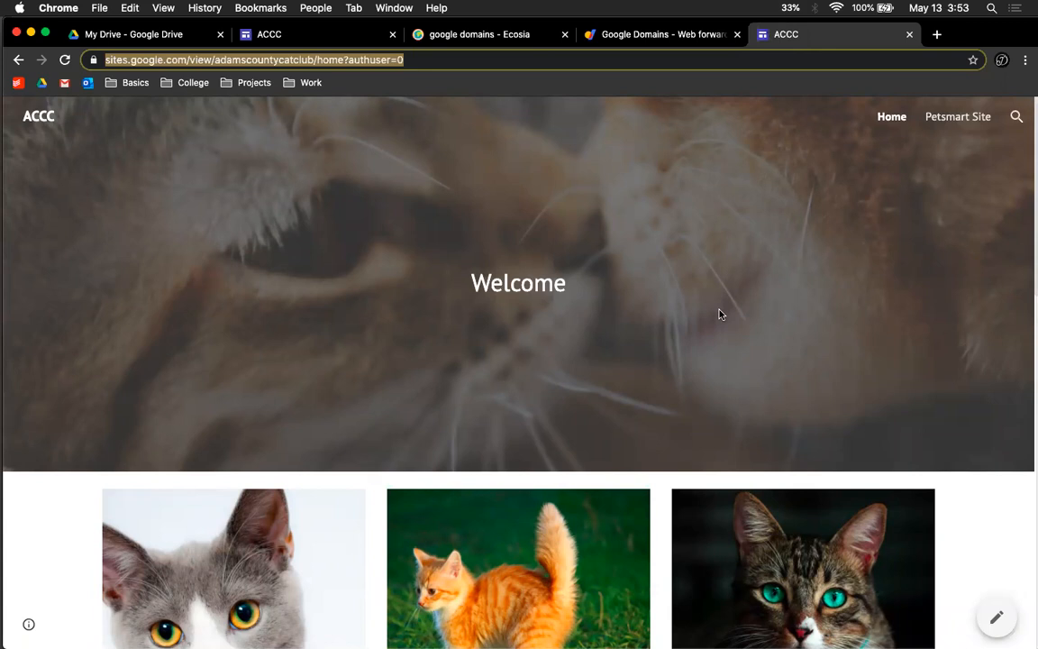
click(293, 33)
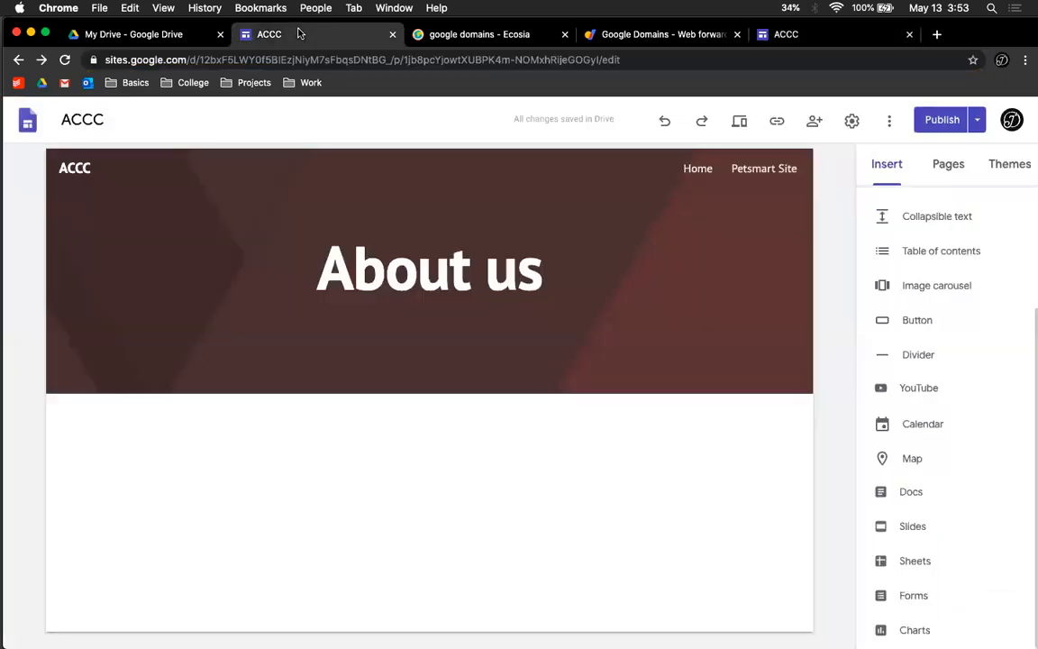
click(852, 119)
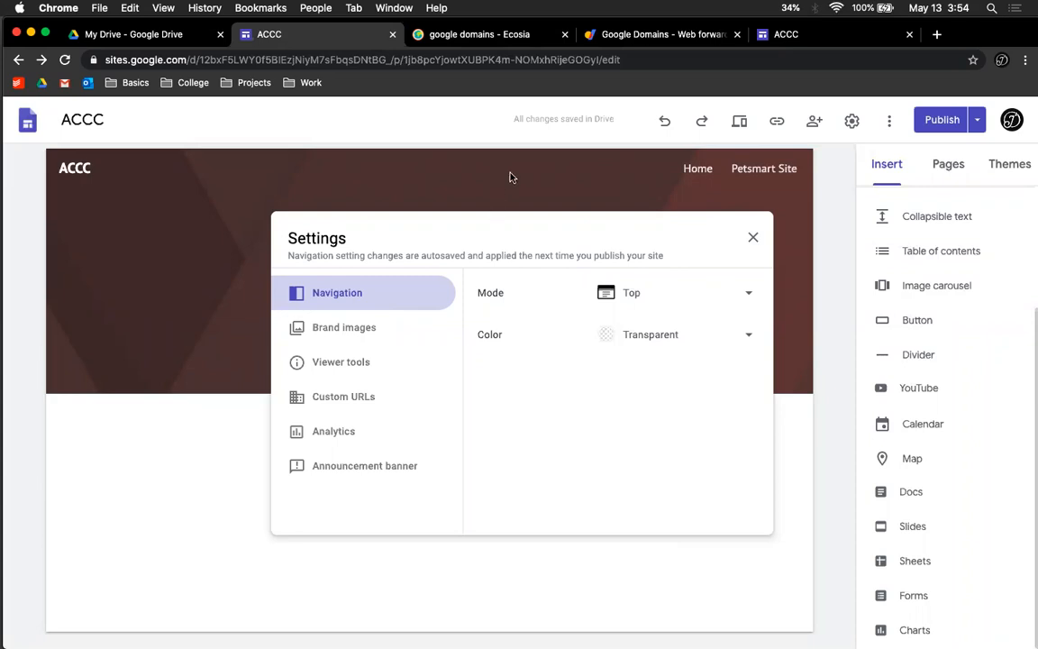
click(672, 293)
click(644, 327)
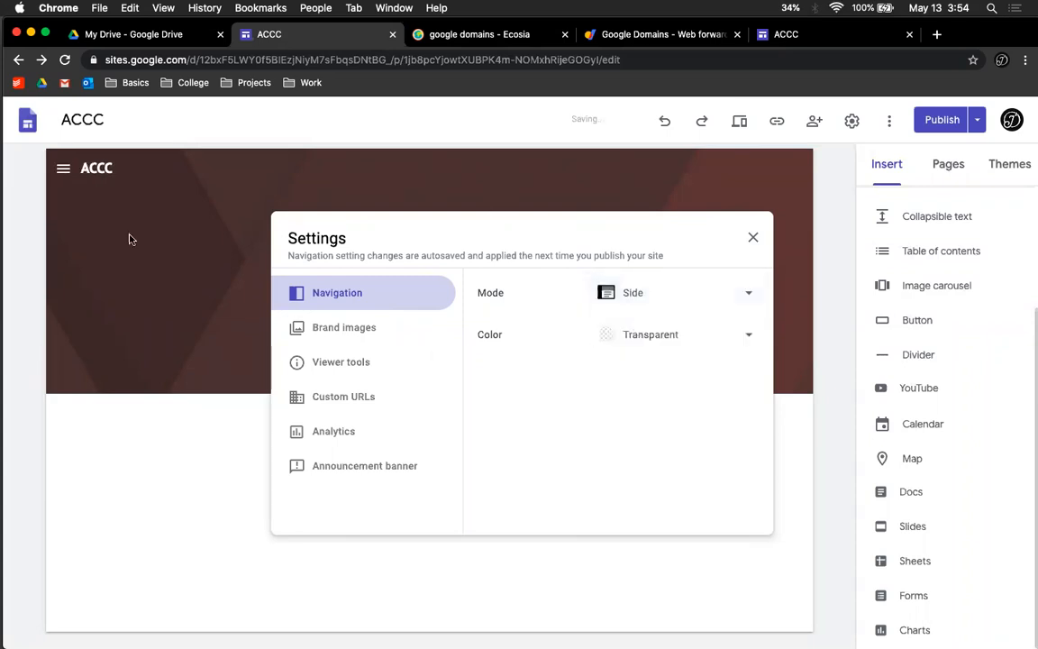
click(66, 172)
click(63, 171)
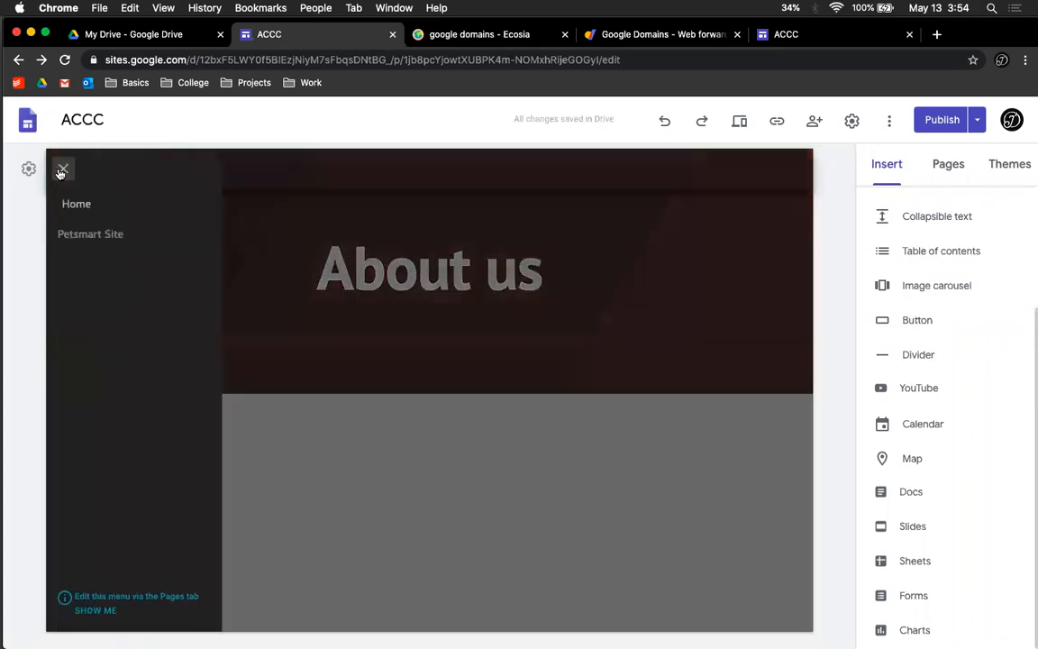
click(61, 171)
Step: Set the site navigation mode back to Top
click(852, 119)
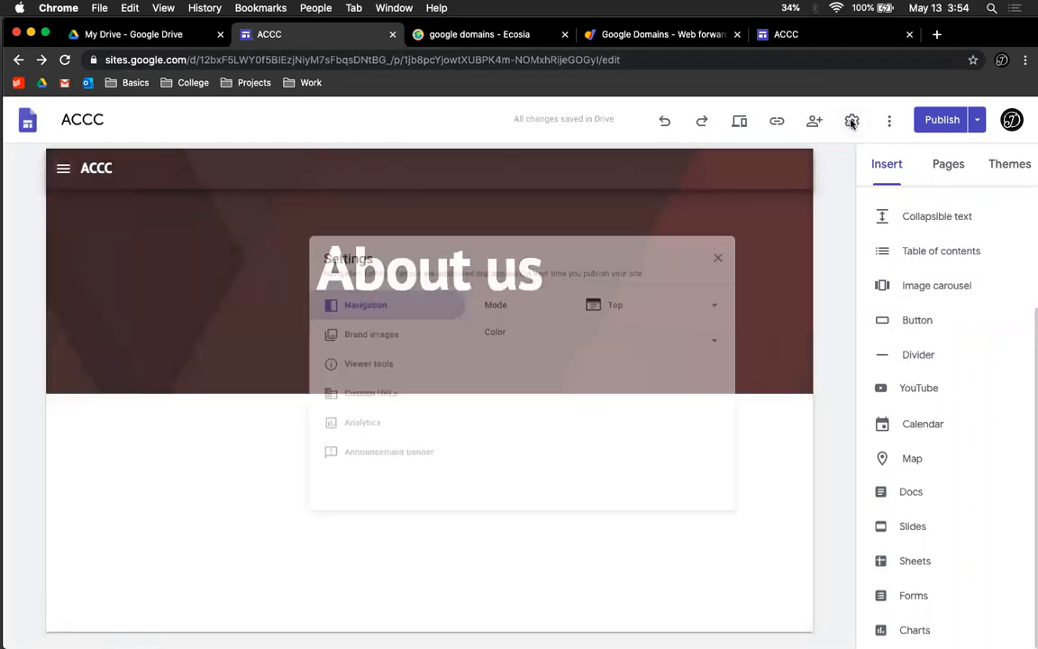
click(689, 296)
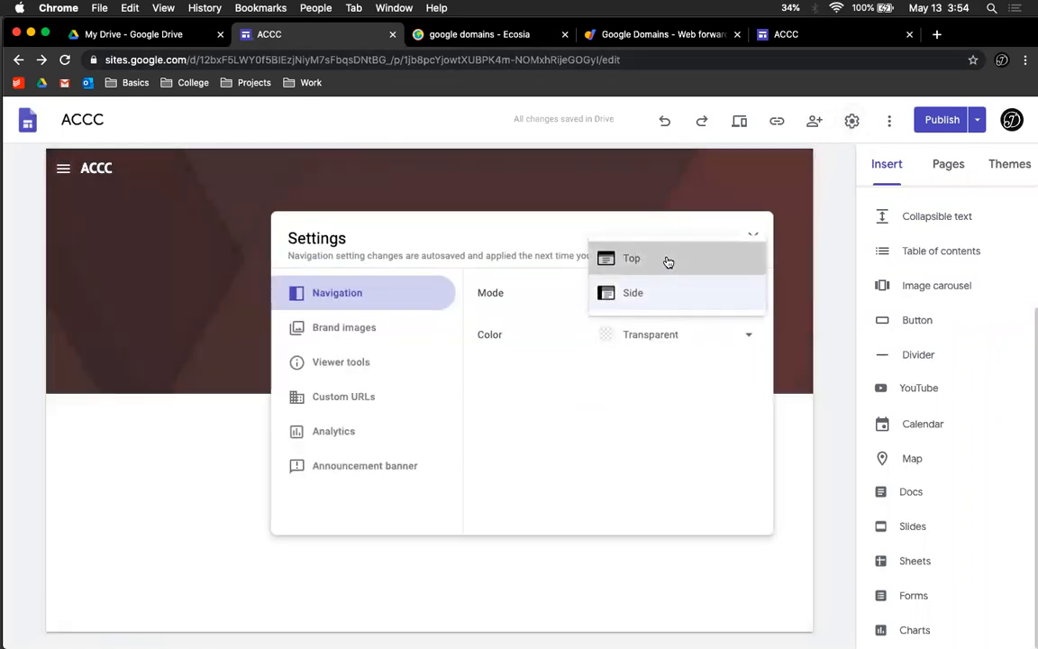
click(668, 262)
Step: Try White and Black as the navigation colour before returning it to Transparent
click(723, 340)
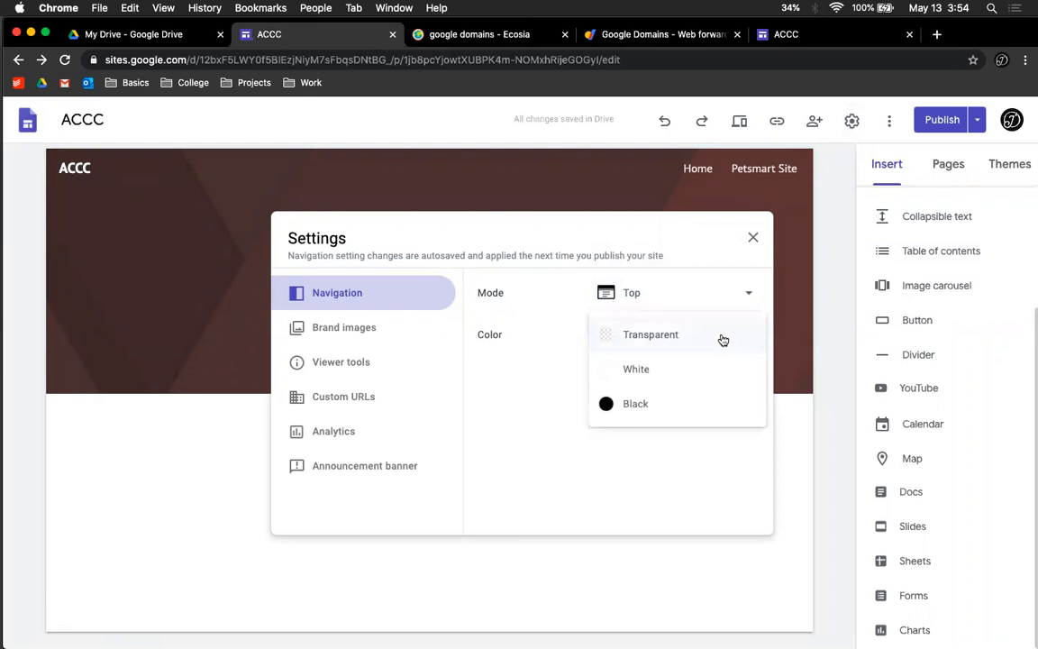
click(701, 364)
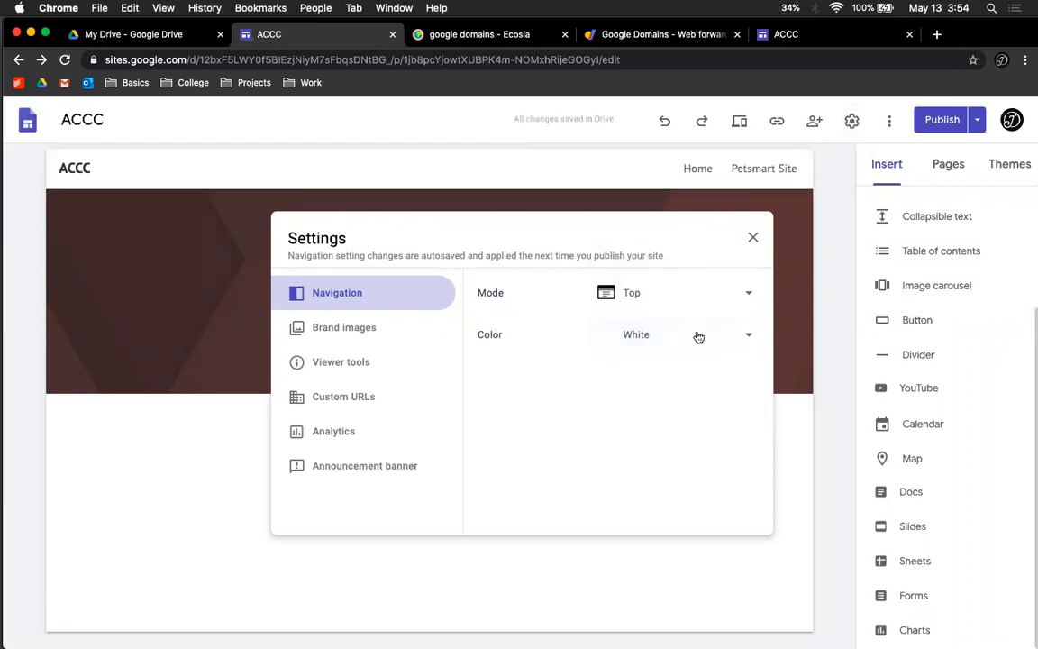
click(696, 341)
click(686, 373)
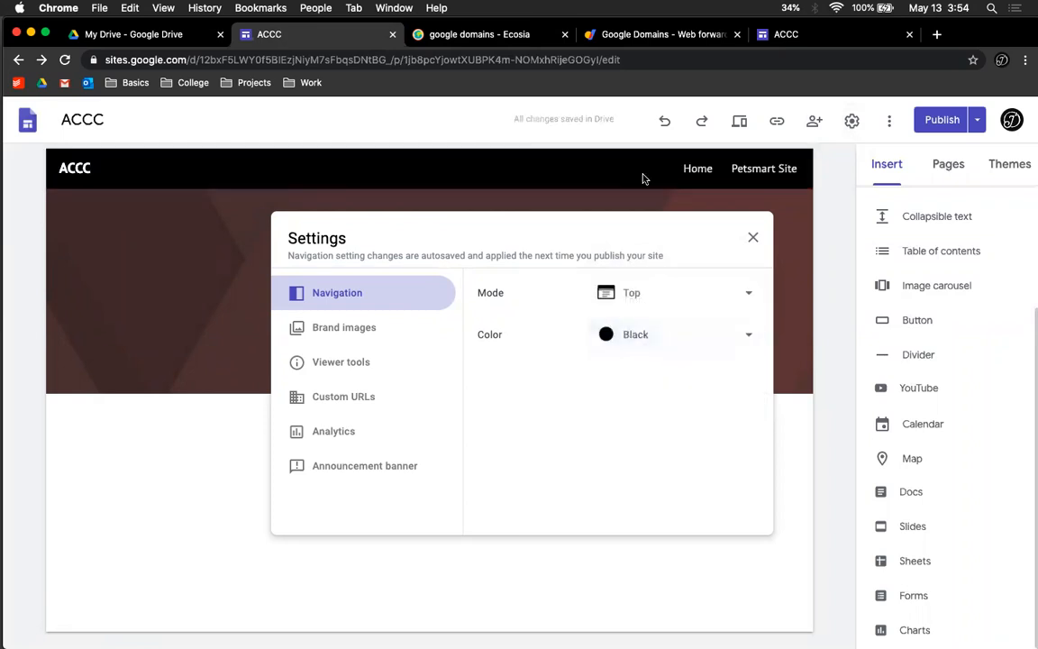
click(683, 343)
click(673, 275)
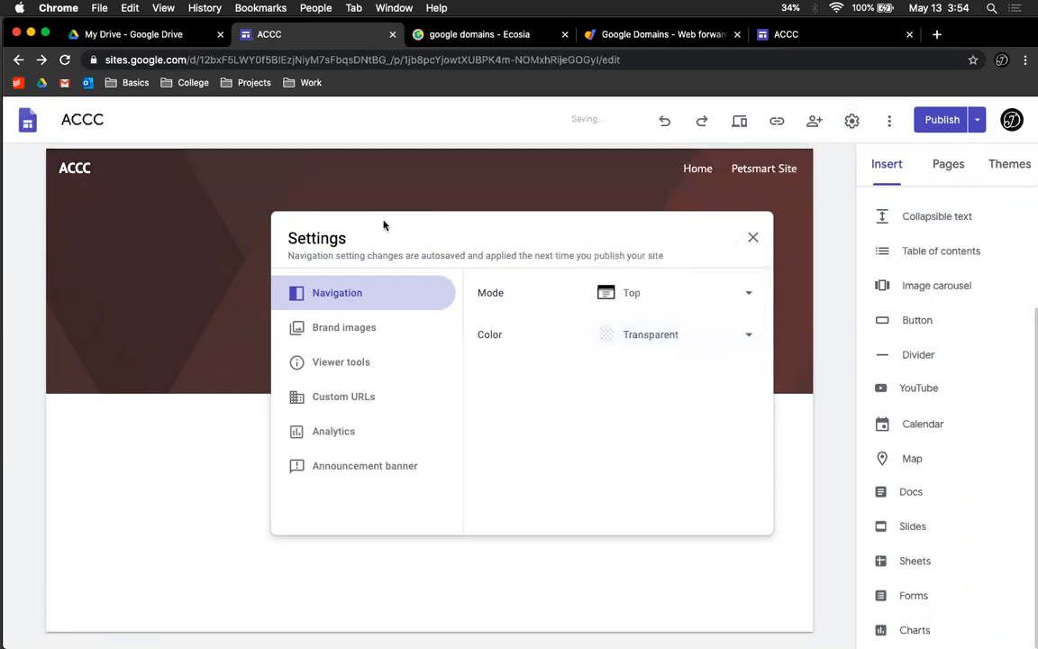
Step: Open the Brand images settings and examine the favicon options
click(370, 333)
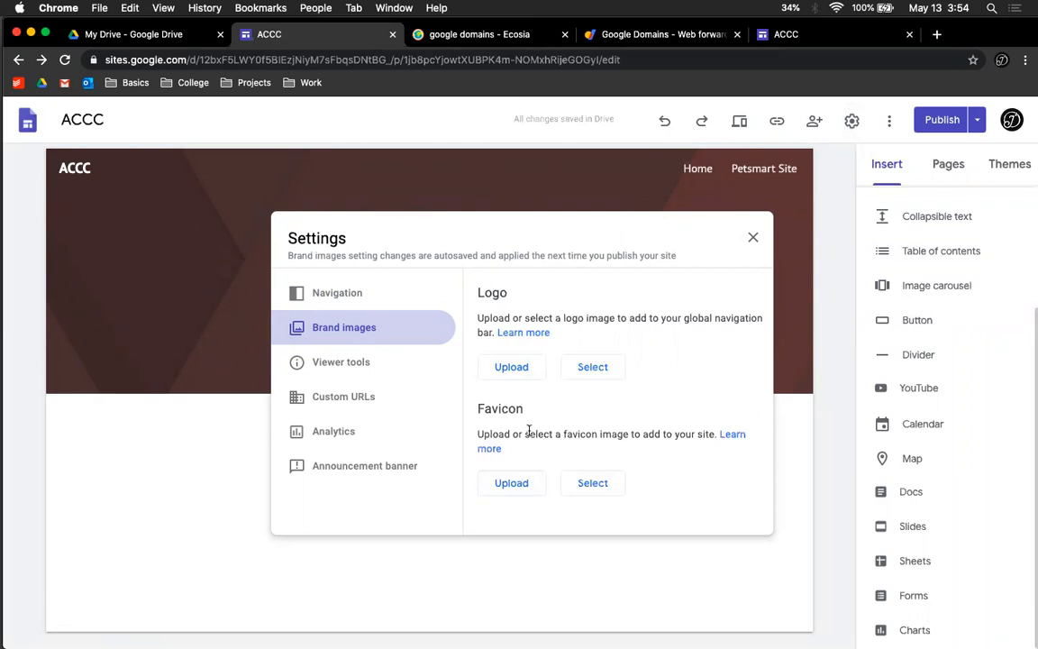
drag(478, 407, 541, 410)
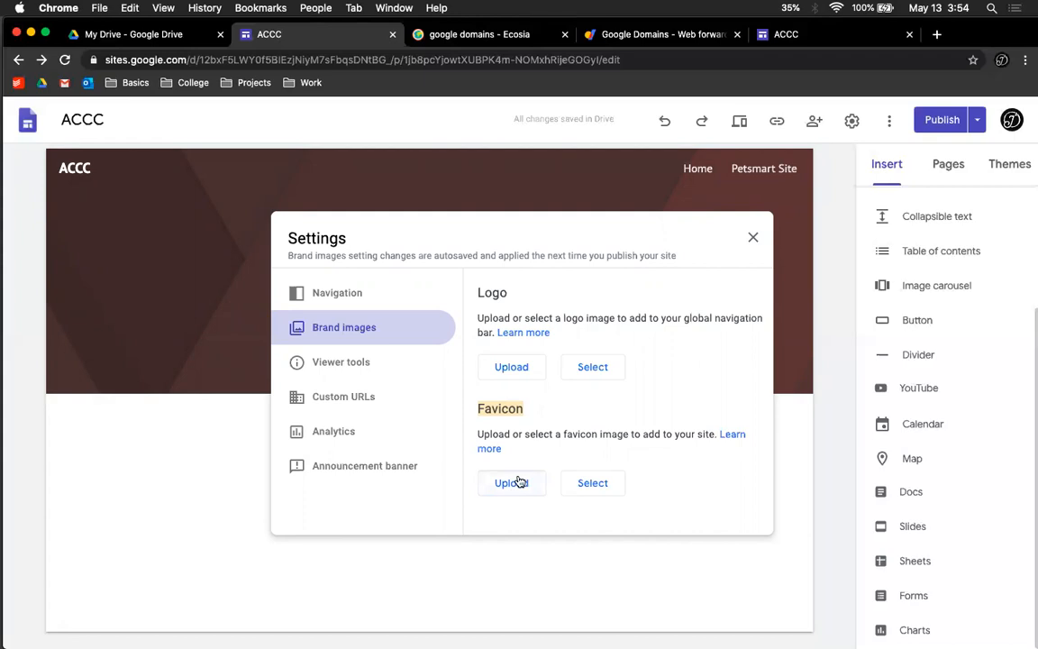
Step: Turn off anchor links in the Viewer tools settings
click(331, 363)
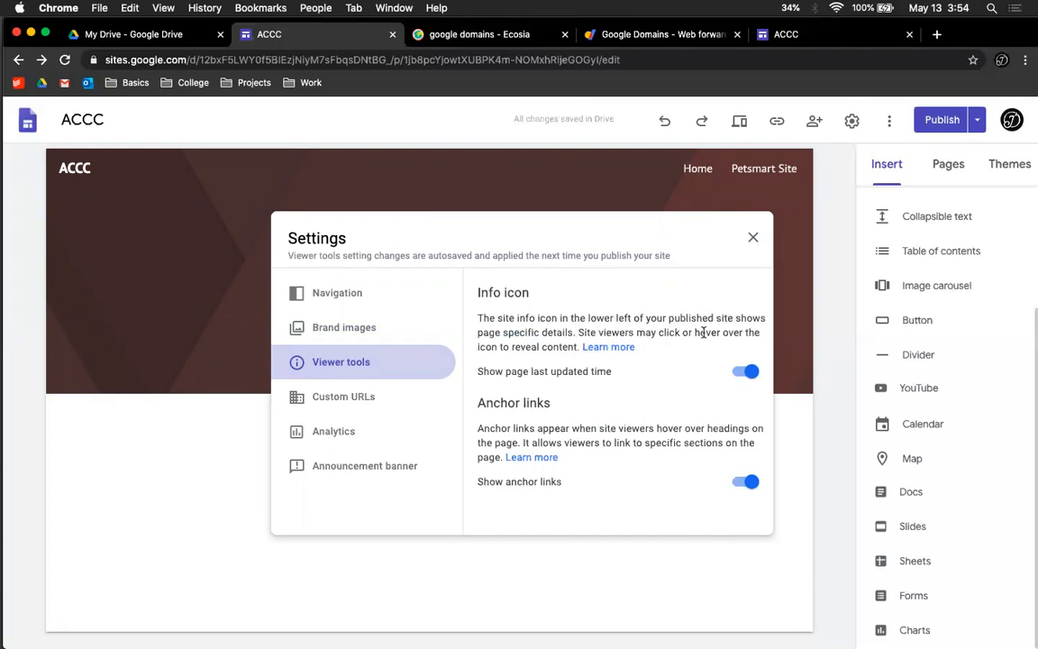
click(745, 481)
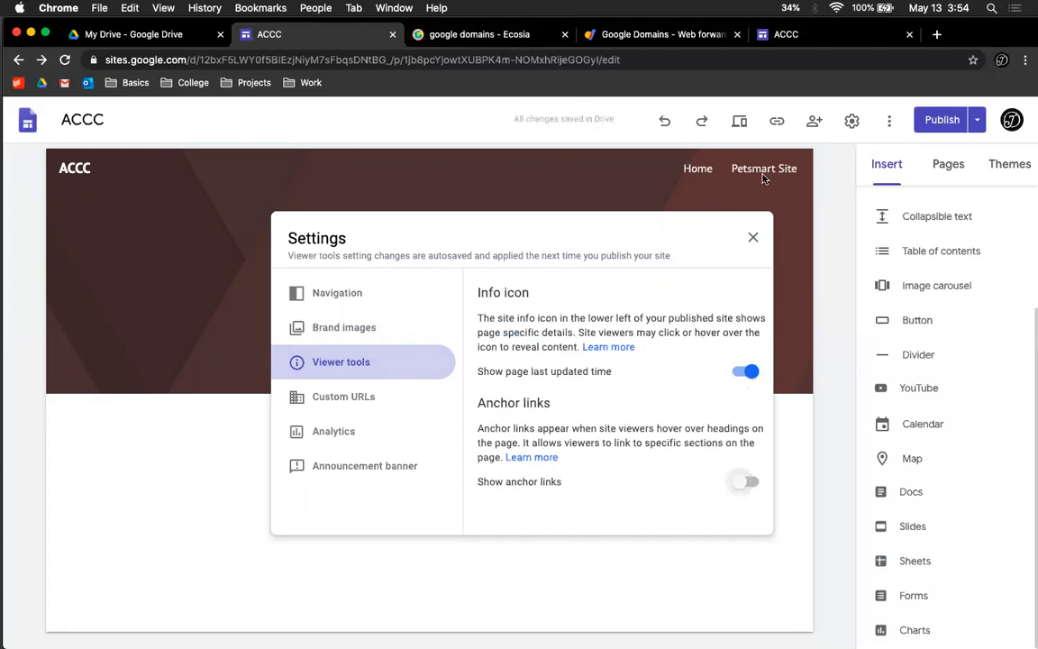
Step: Review the published site's Home page
click(789, 39)
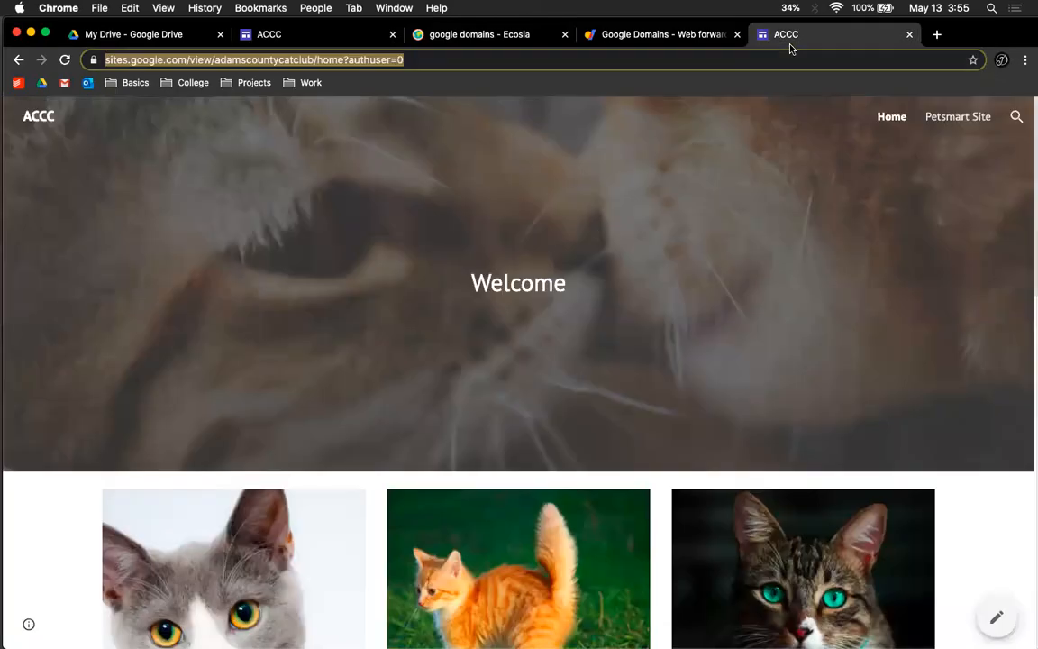
scroll(532, 307, down, 5)
click(521, 259)
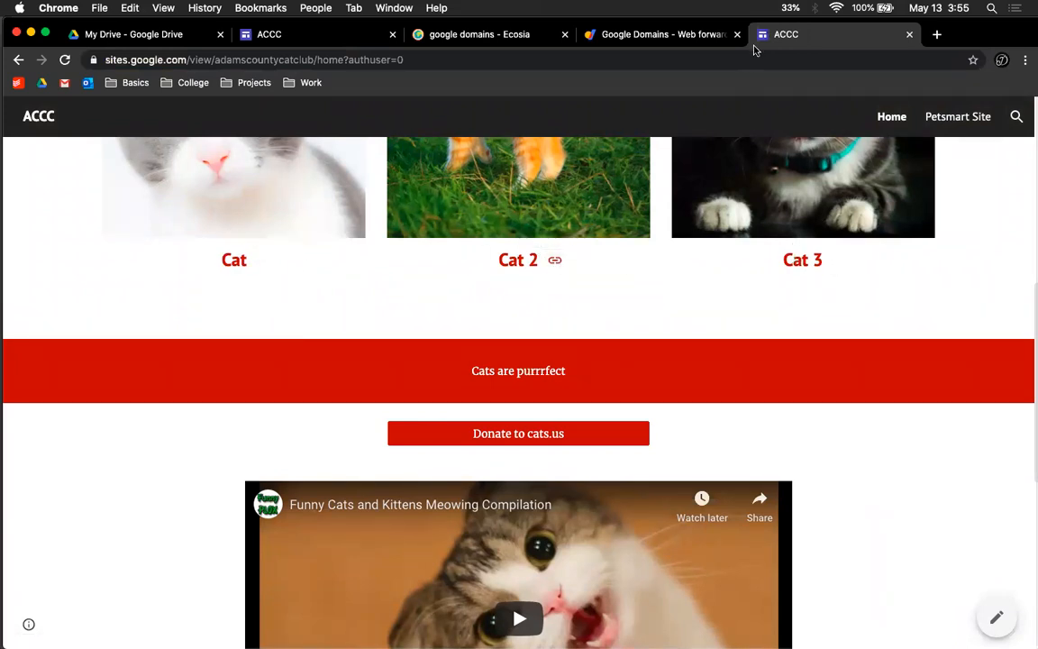
Step: Browse the Custom URLs and Analytics settings in the editor
click(337, 36)
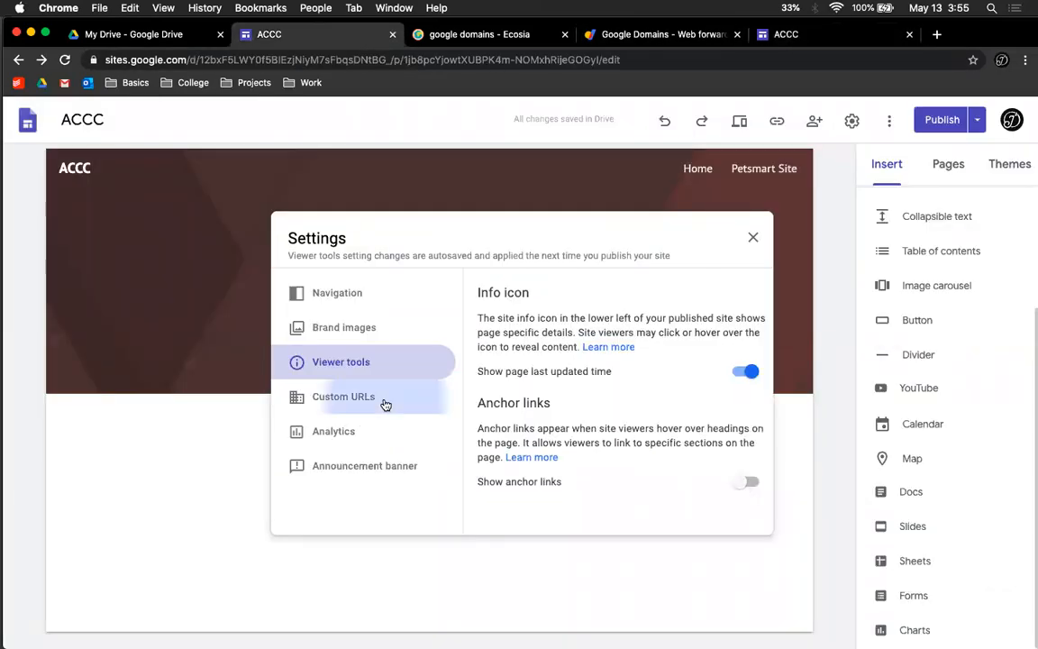
click(384, 404)
click(382, 431)
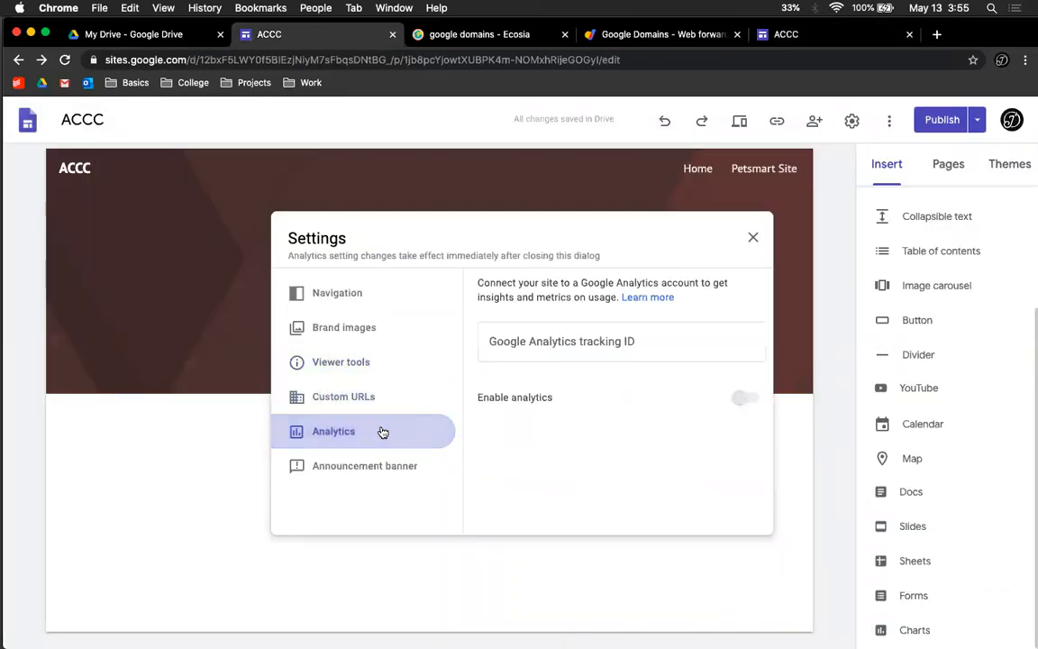
click(556, 343)
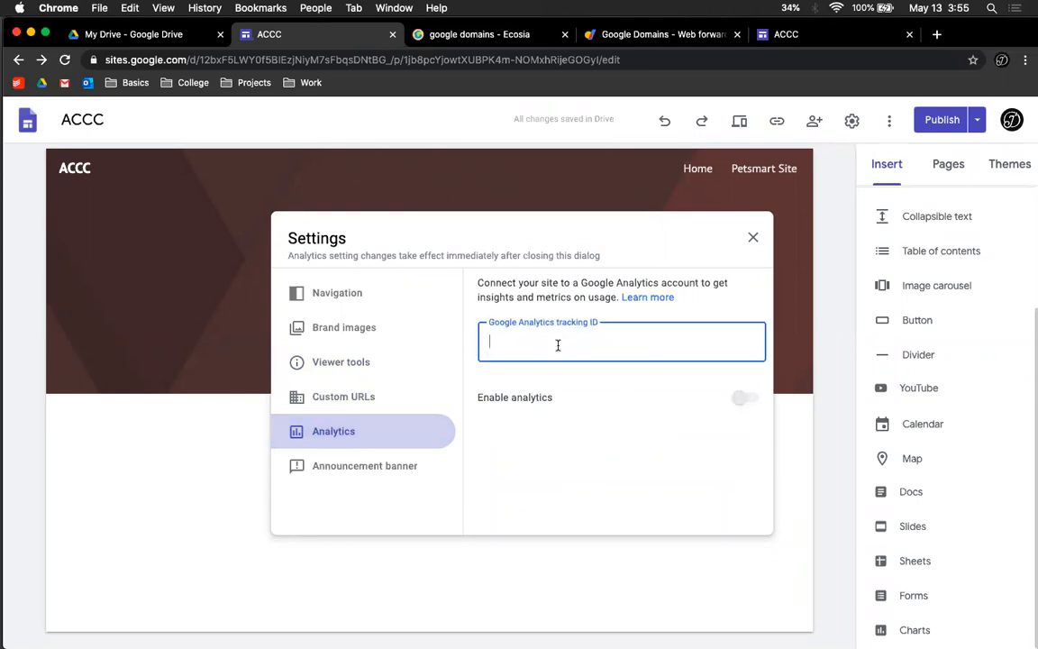
Step: Enable the announcement banner and set its colour to red
click(393, 469)
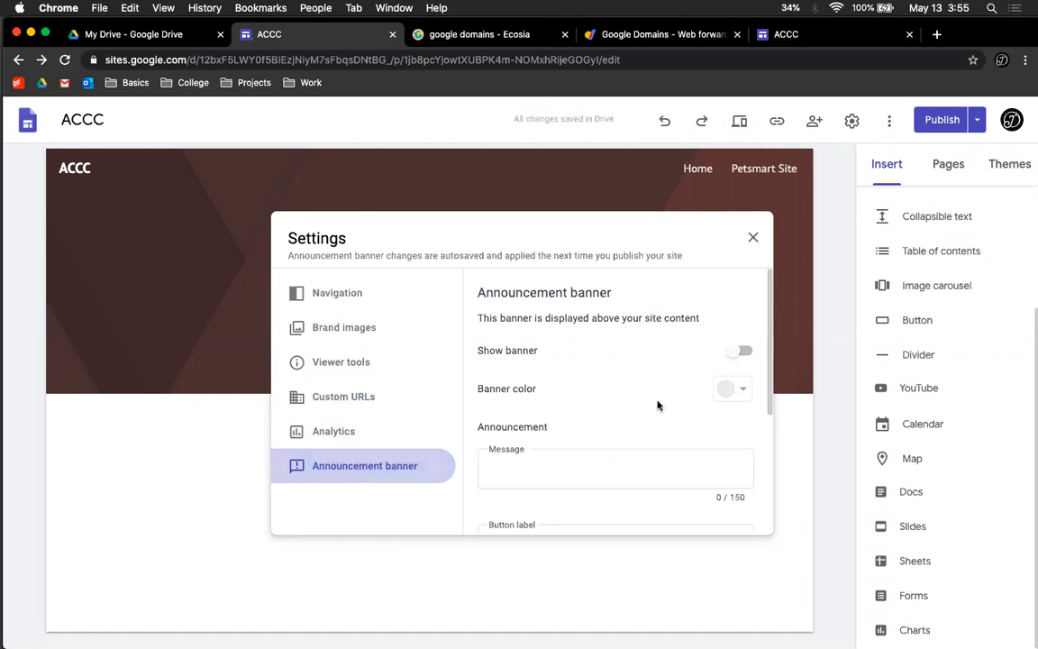
click(741, 351)
click(735, 395)
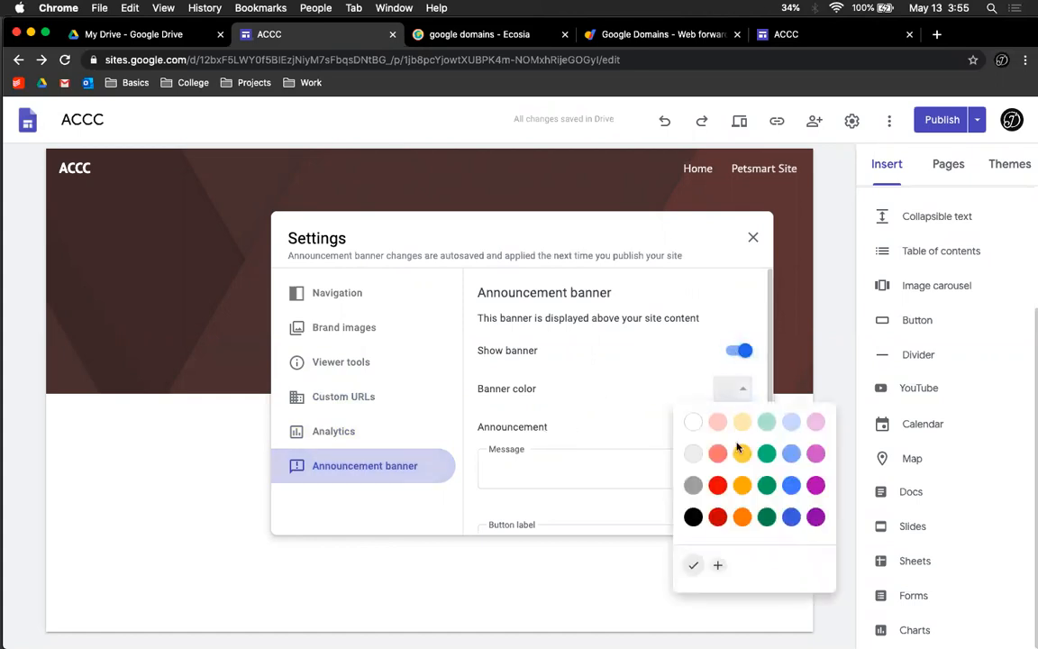
click(719, 422)
Step: Enter the banner message 'Hey this an annoucement'
click(635, 461)
text(Hey thi i)
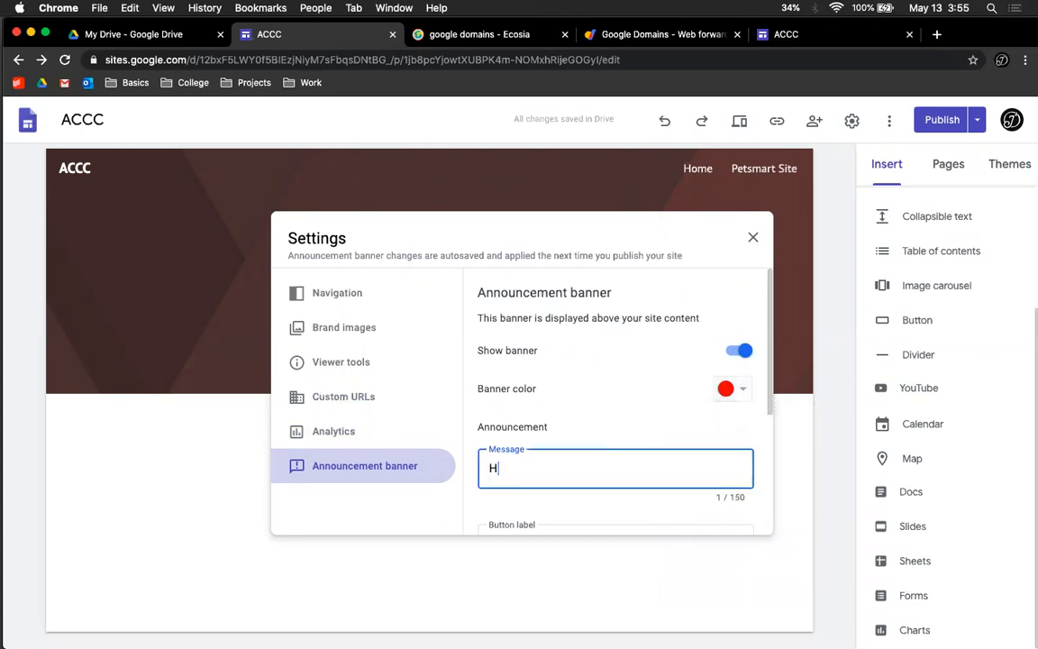
key(BackSpace)
key(BackSpace)
text(s an a)
key(BackSpace)
key(BackSpace)
text(annoucement)
Step: Set the banner button label to LINK and its link to hettingernd.com
scroll(621, 482, down, 3)
click(596, 417)
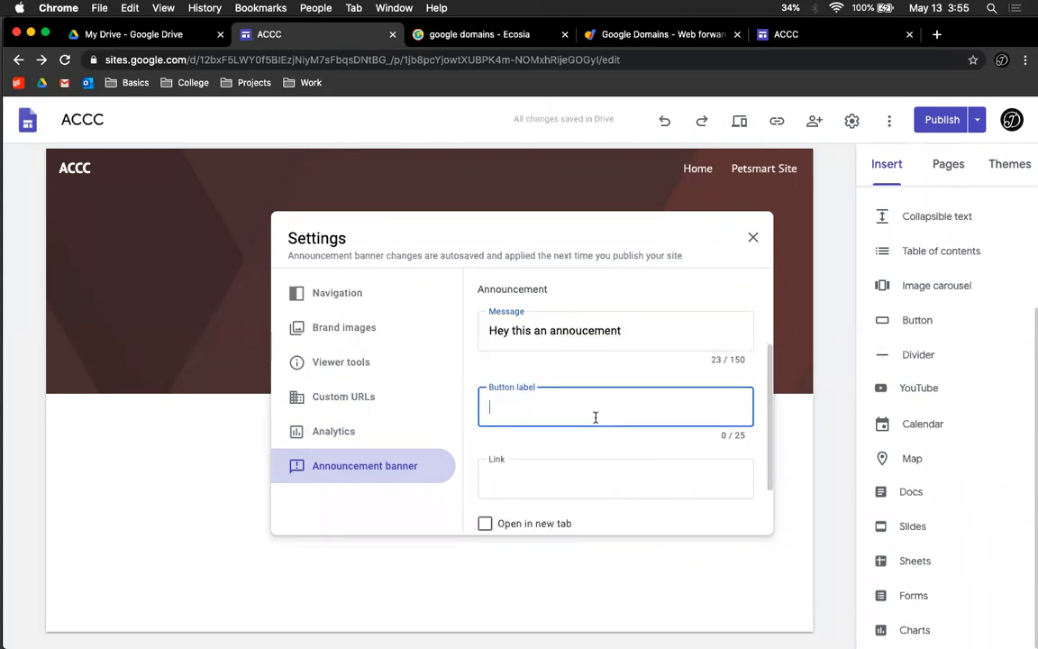
text(LINK)
click(572, 471)
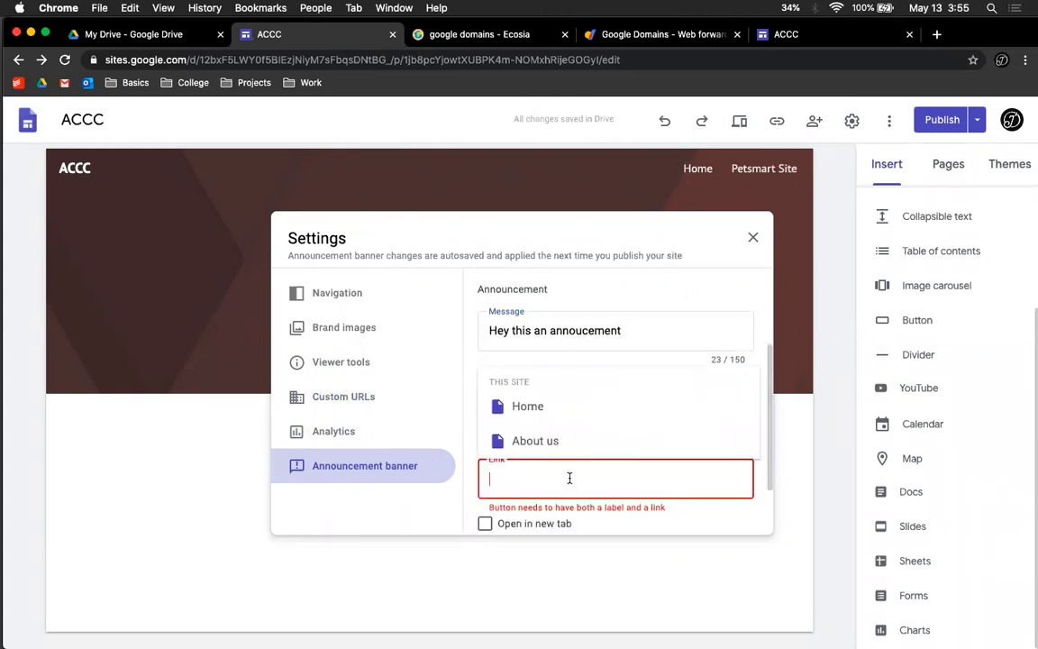
text(het)
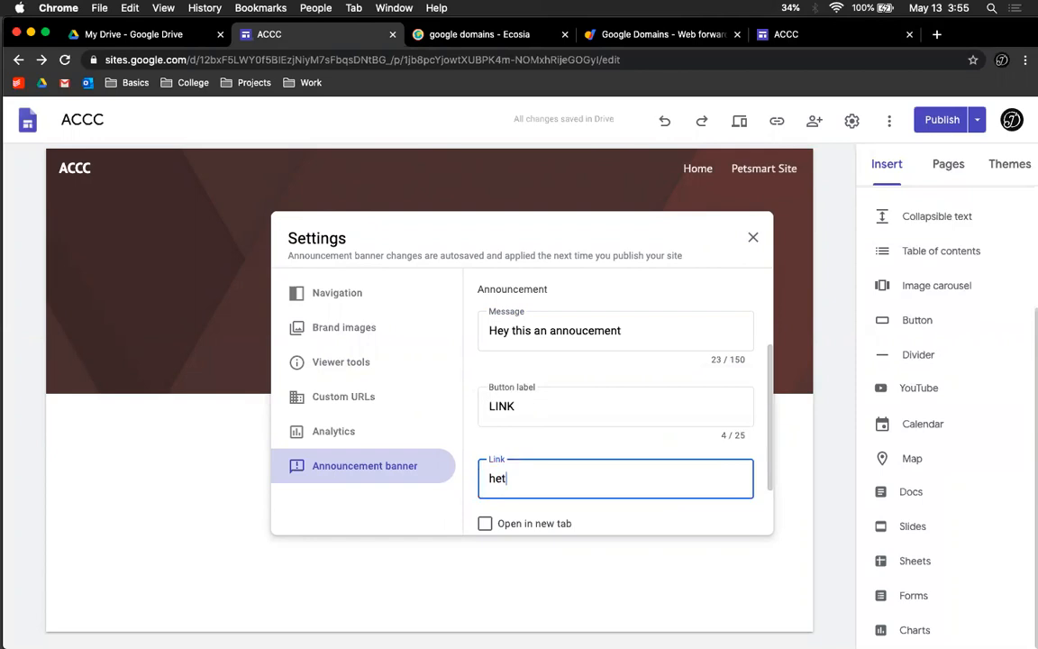
text(tingernd.com)
click(547, 407)
scroll(547, 408, down, 2)
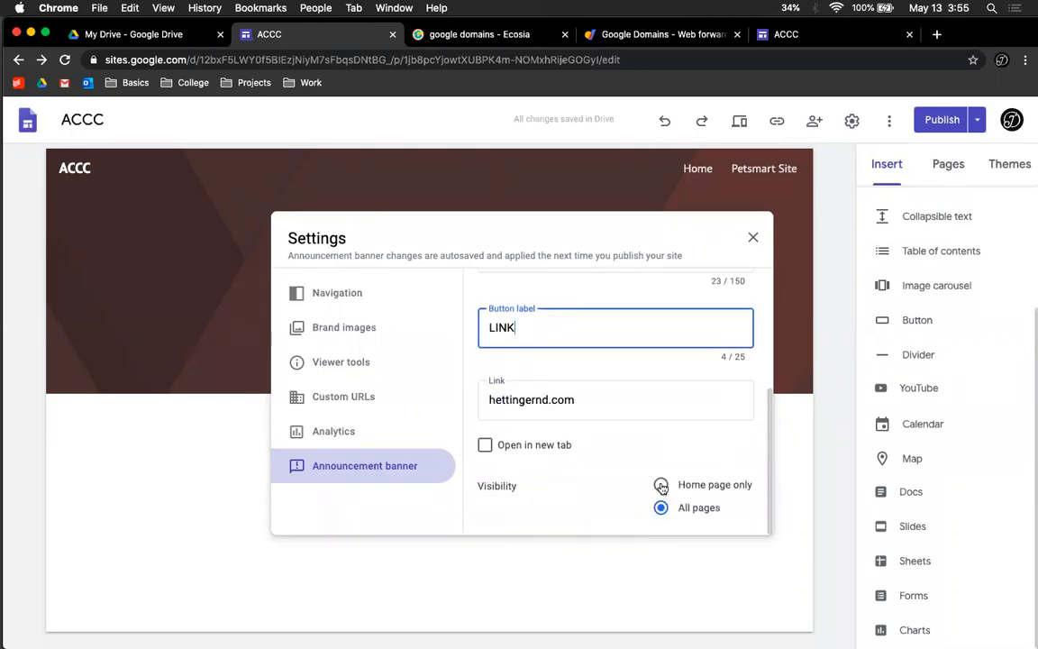
scroll(540, 396, up, 3)
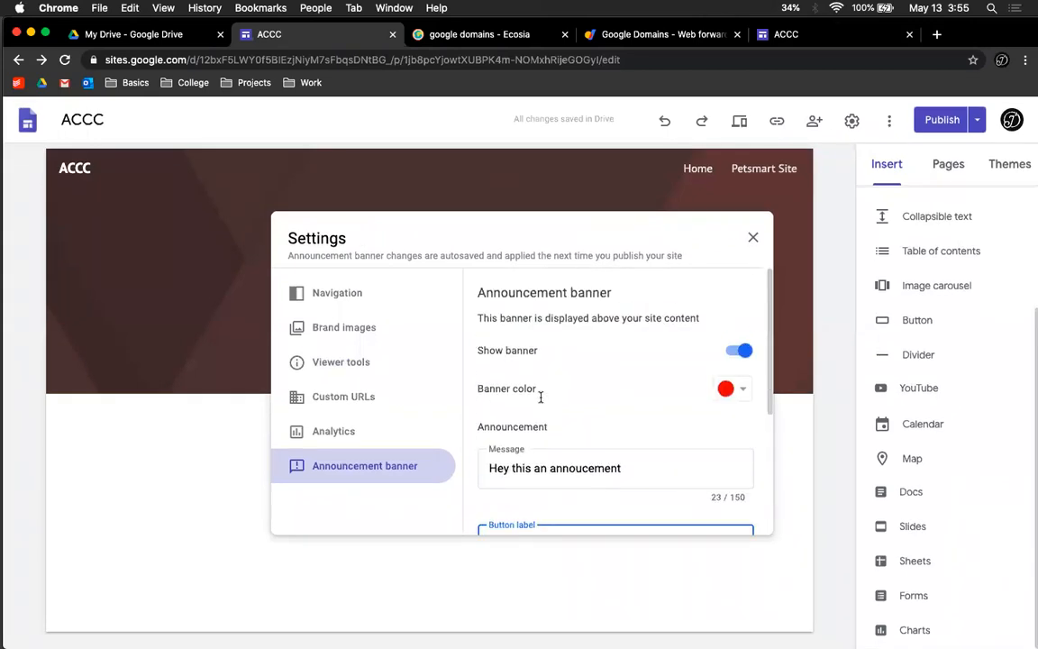
Step: Close the settings to preview the banner, then reopen the announcement banner settings and turn the banner off
click(754, 239)
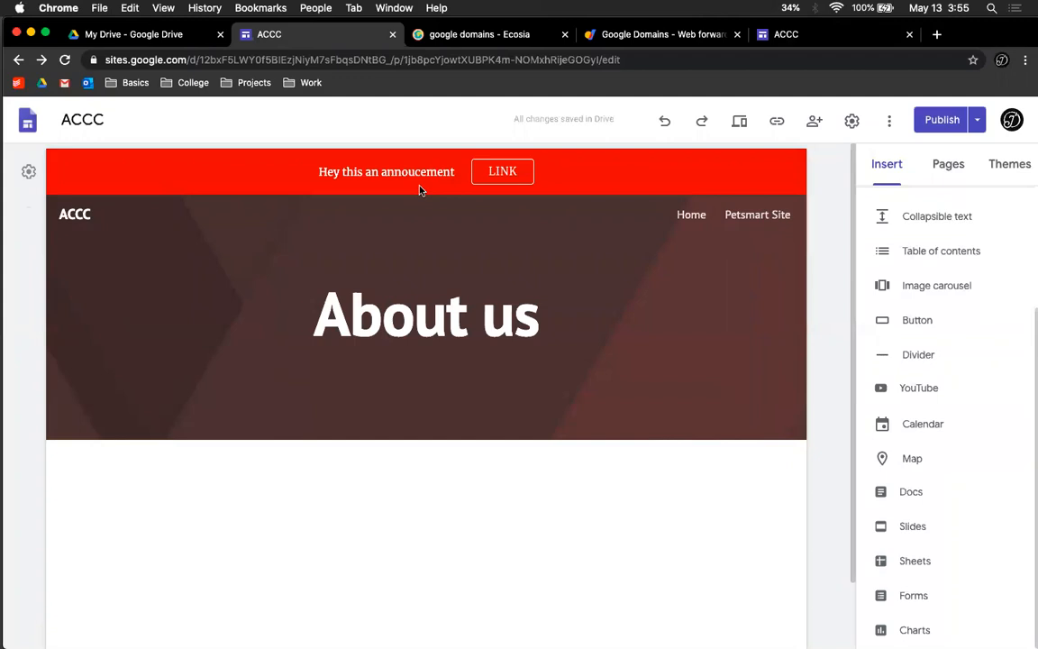
click(851, 120)
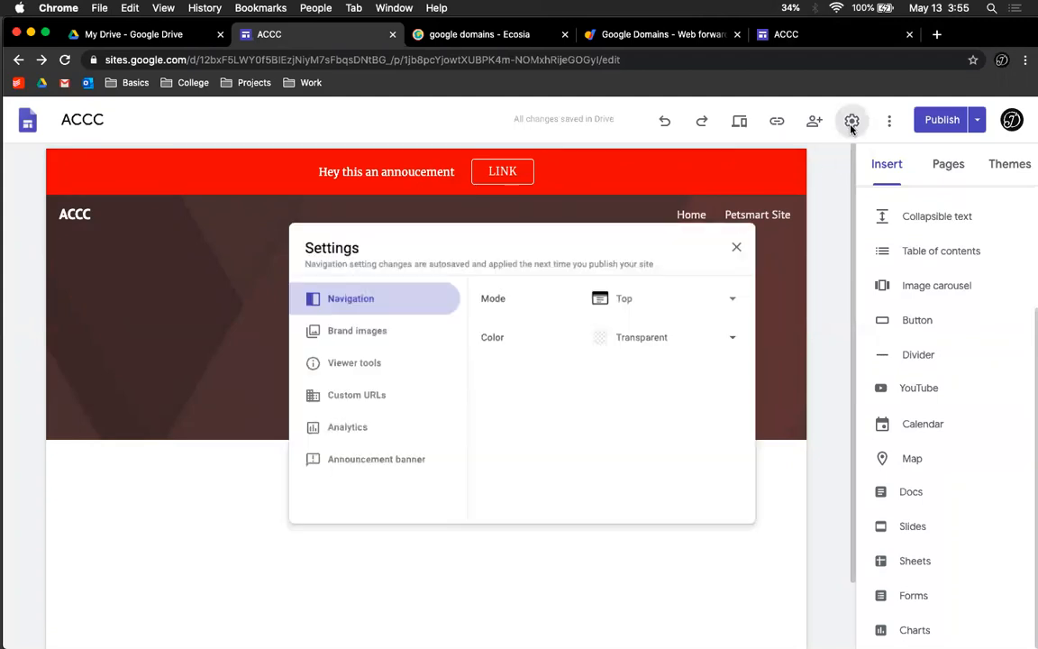
click(389, 467)
click(739, 350)
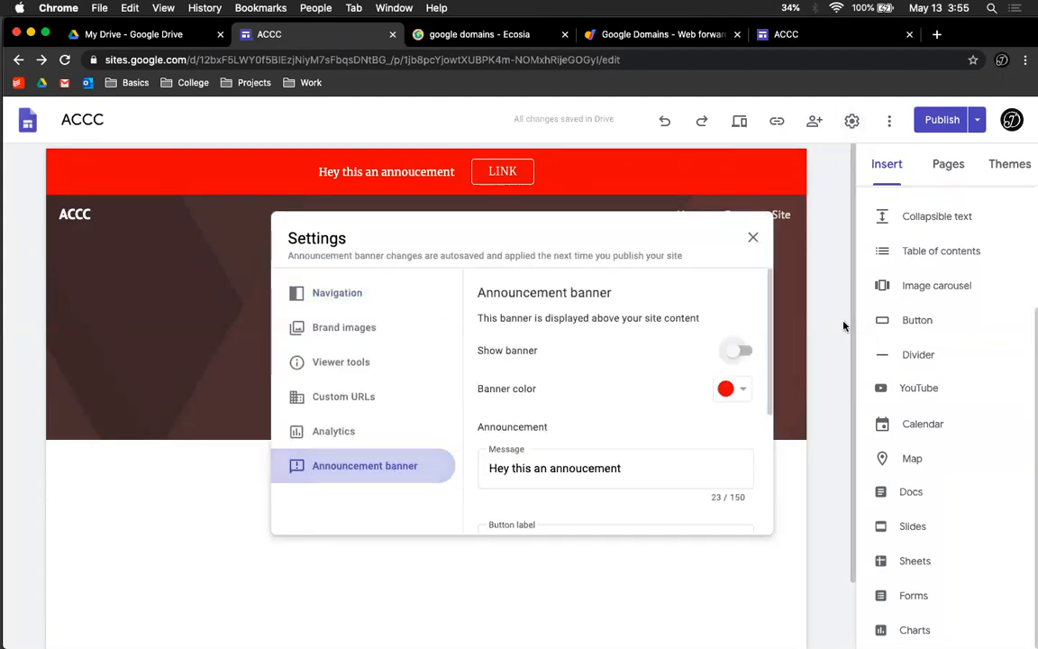
click(820, 328)
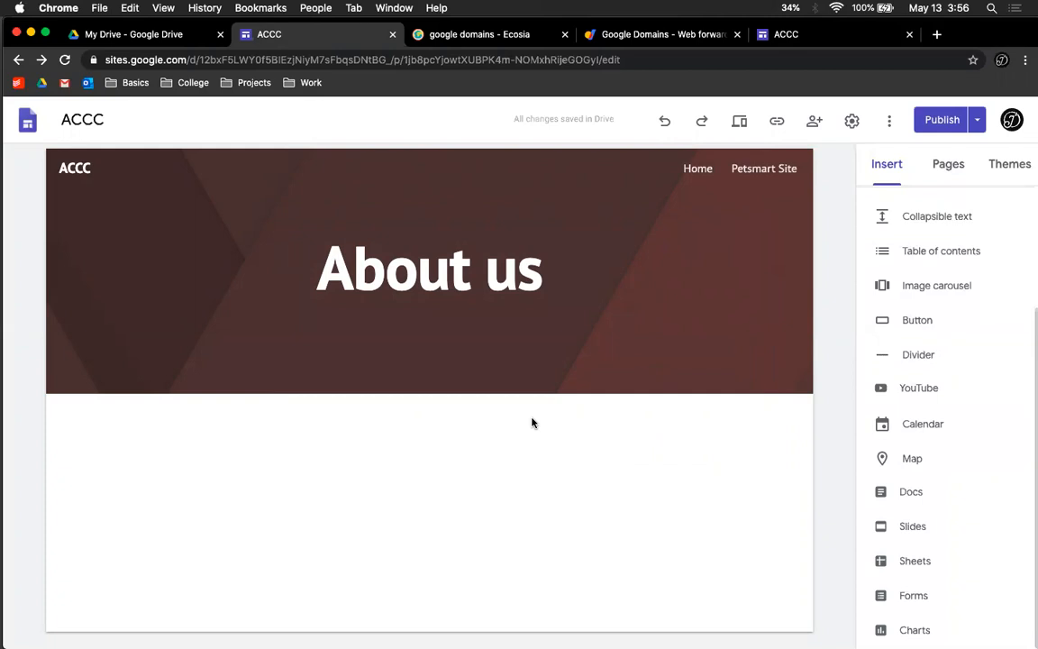
Step: Switch to the published site's tab and view its home page from the top
click(804, 35)
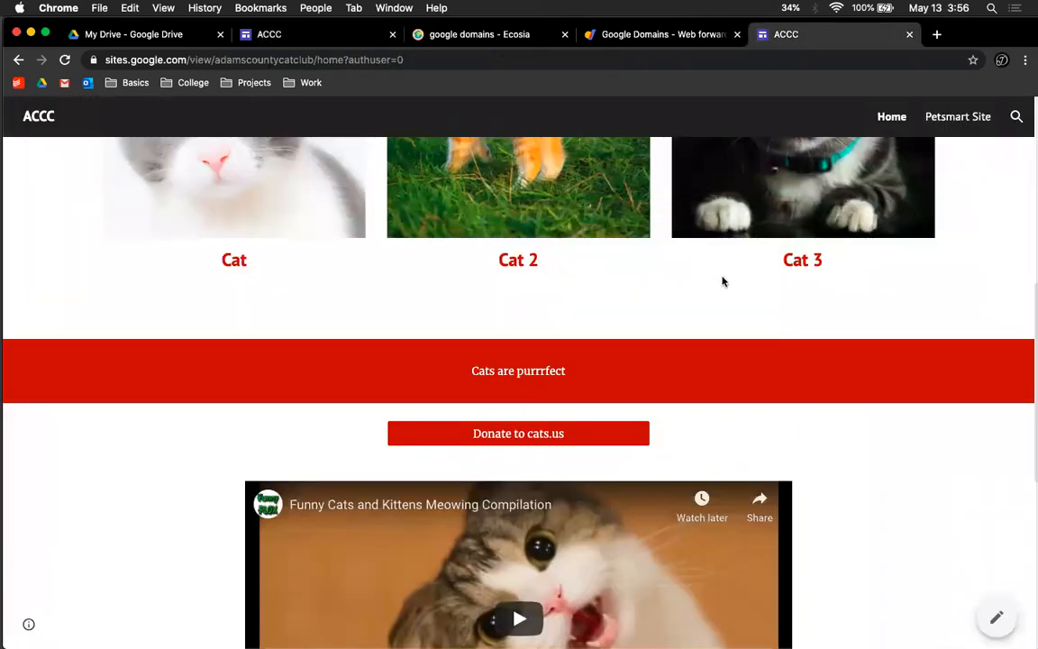
scroll(702, 307, up, 5)
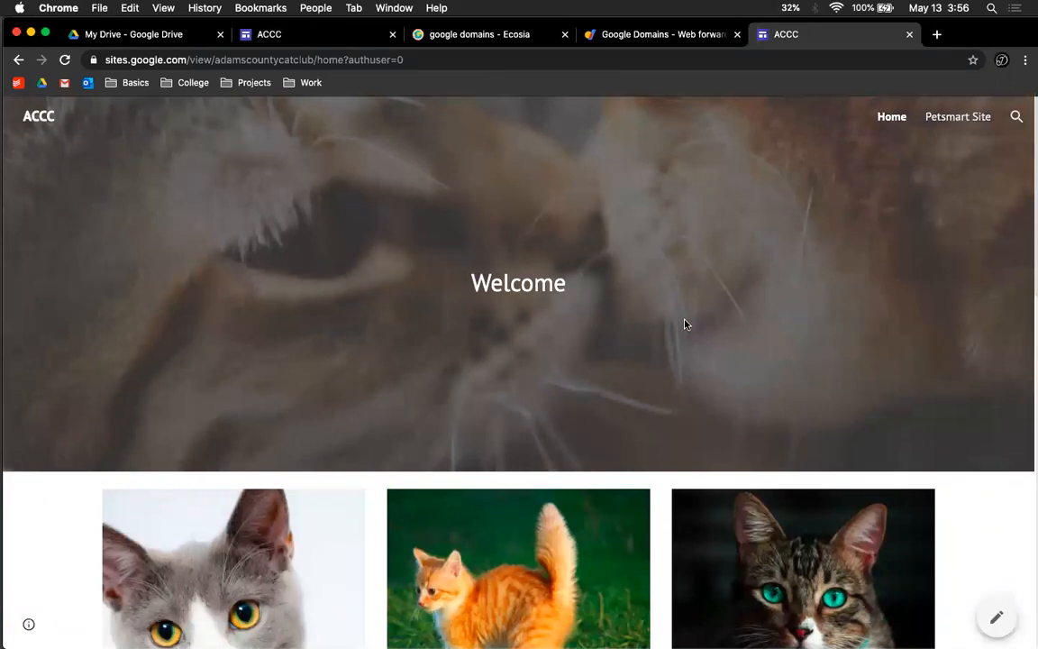